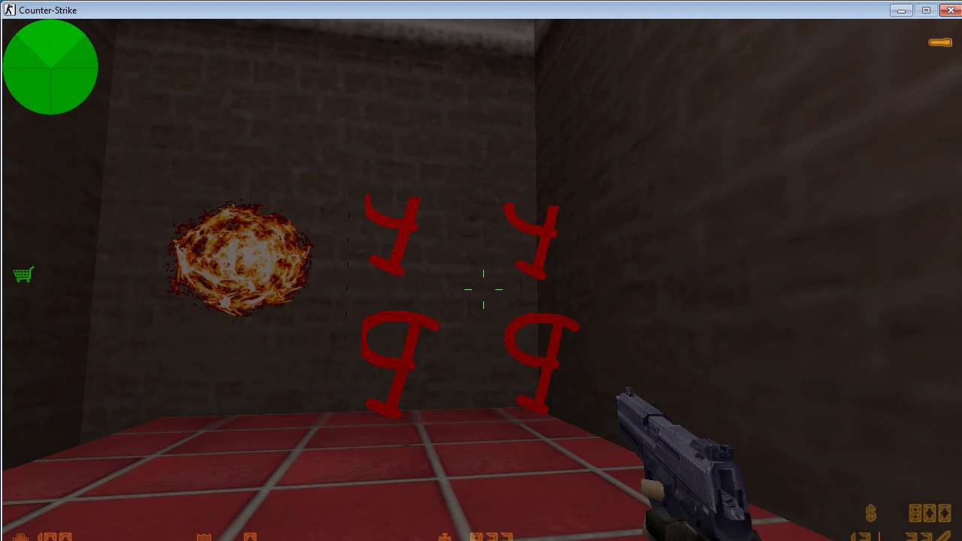
pyautogui.press('w')
pyautogui.press('s')
pyautogui.press('w')
pyautogui.press('3')
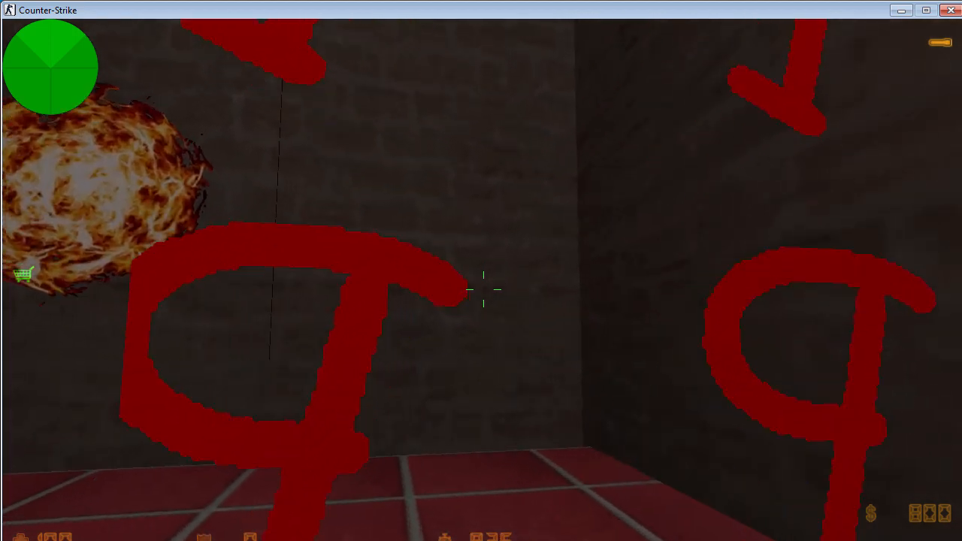
pyautogui.press('s')
pyautogui.press('w')
pyautogui.click(483, 289)
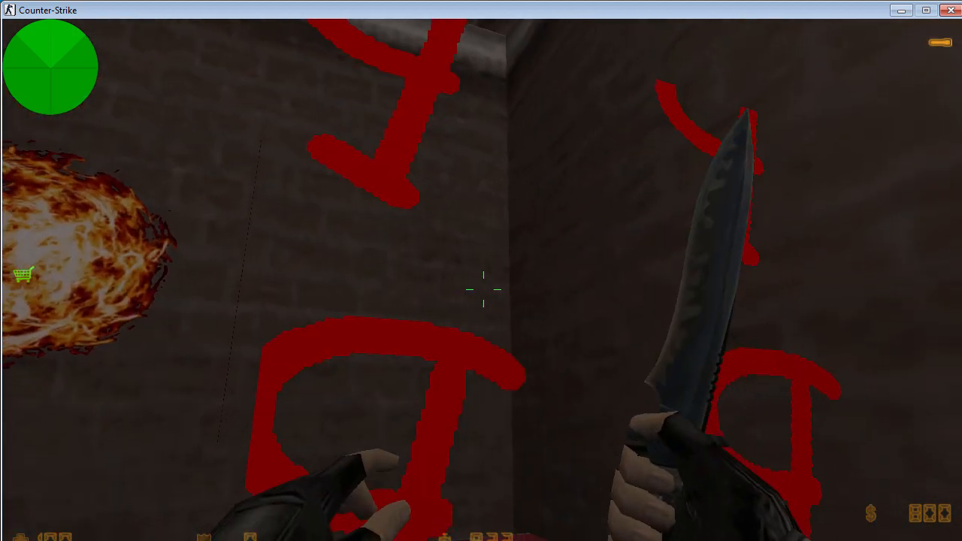
pyautogui.press('s')
pyautogui.press('w')
pyautogui.click(483, 289)
pyautogui.press('s')
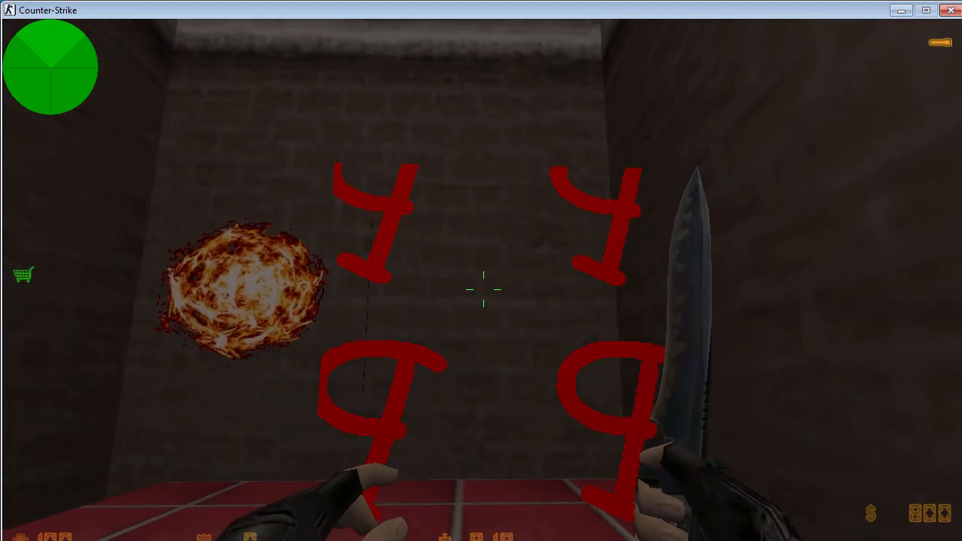
pyautogui.press('w')
pyautogui.press('s')
pyautogui.click(483, 290)
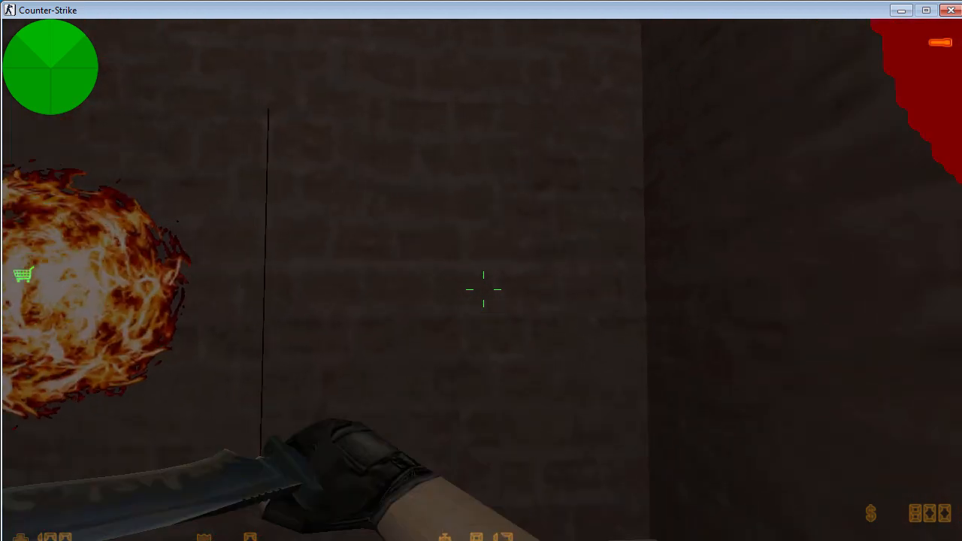
pyautogui.press('w')
pyautogui.press('s')
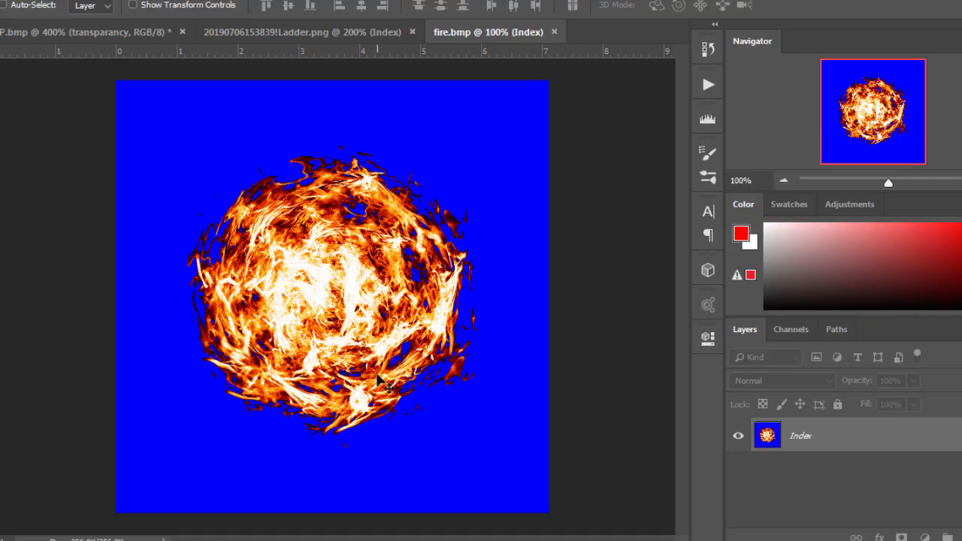
# - Look through the open ladder and fire example images and return to the testP.bmp document
pyautogui.click(271, 33)
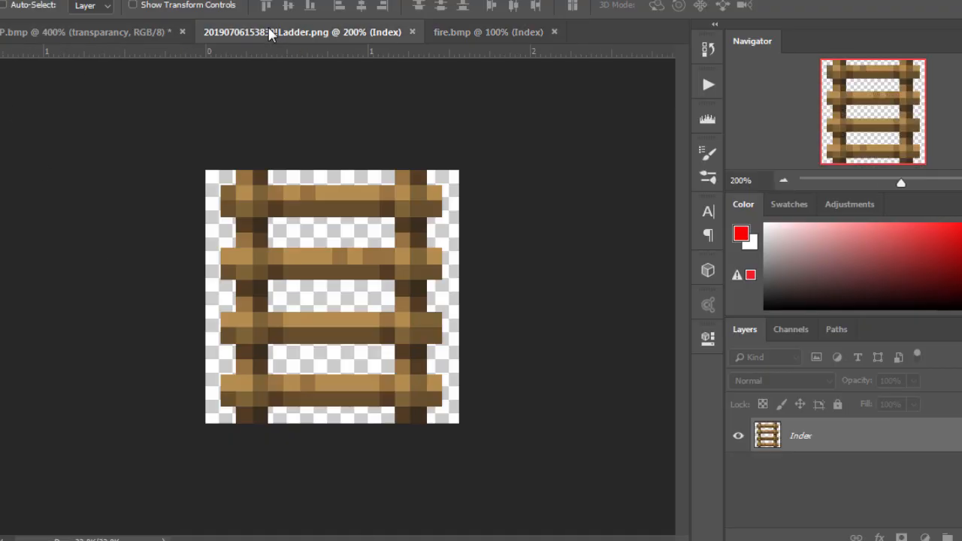
pyautogui.click(90, 33)
pyautogui.click(286, 32)
pyautogui.click(489, 33)
pyautogui.click(116, 31)
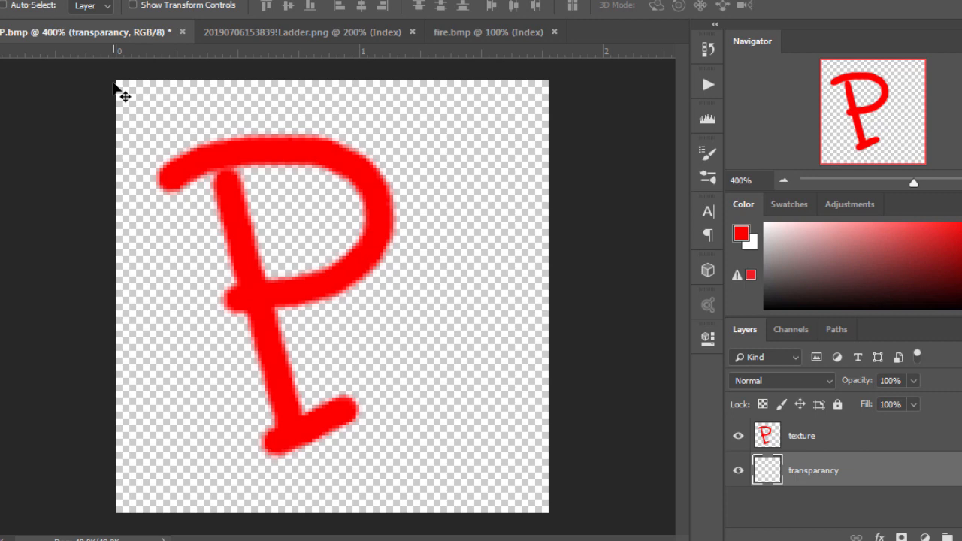
# - Hide the texture layer in testP.bmp and add a new empty layer above it for painting with the Brush tool
pyautogui.click(814, 439)
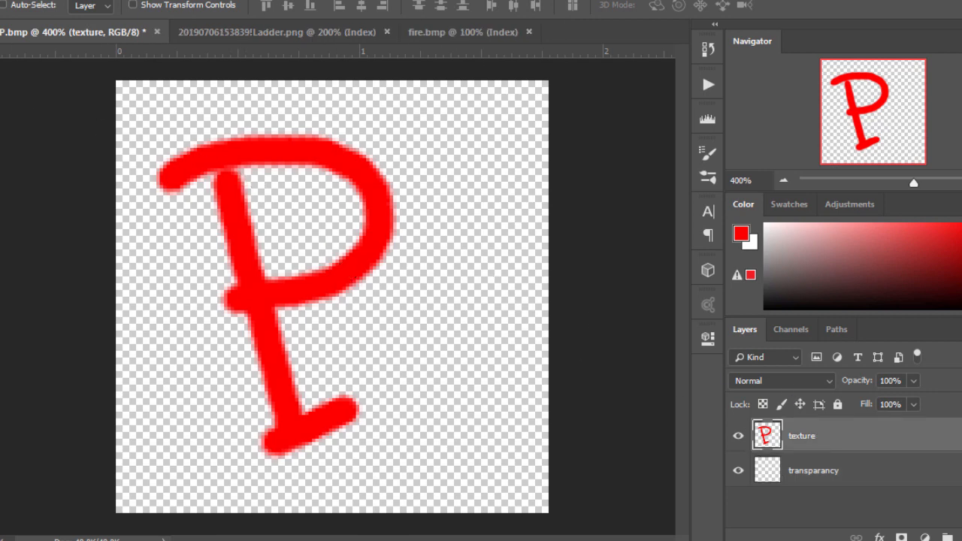
pyautogui.press('t')
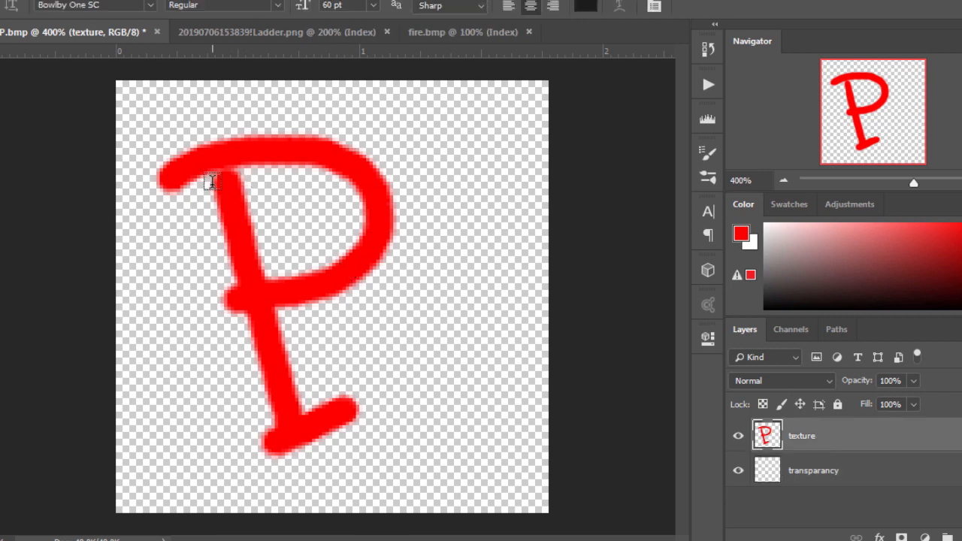
pyautogui.press('v')
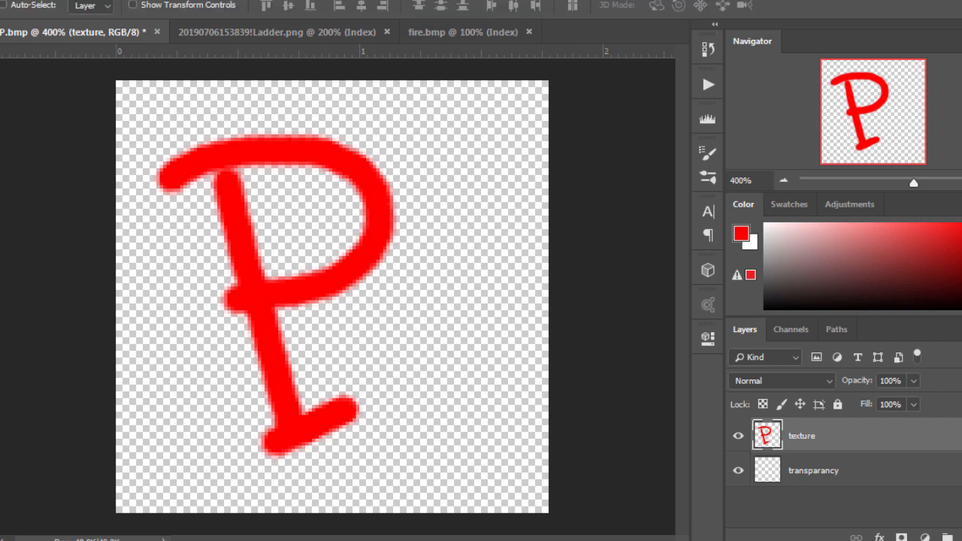
pyautogui.click(739, 438)
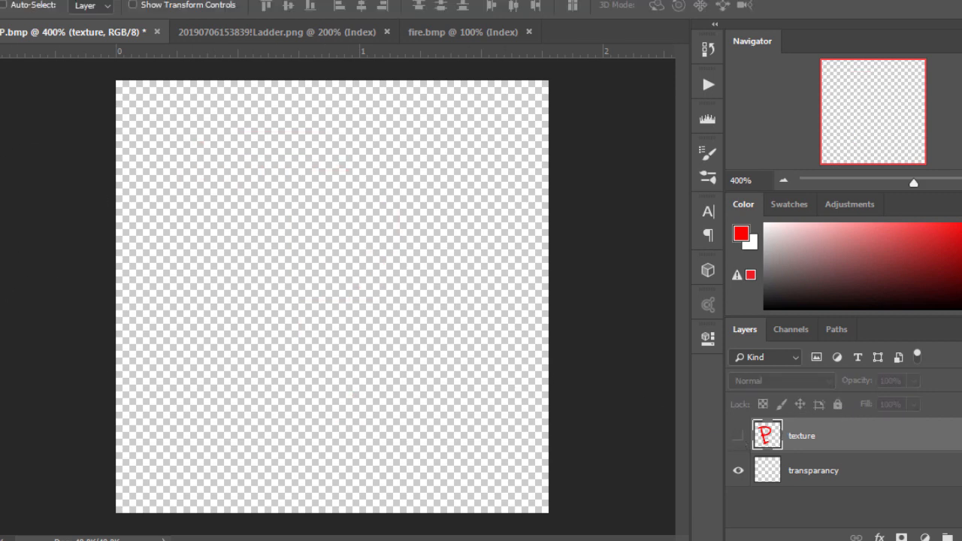
pyautogui.press('b')
pyautogui.click(961, 537)
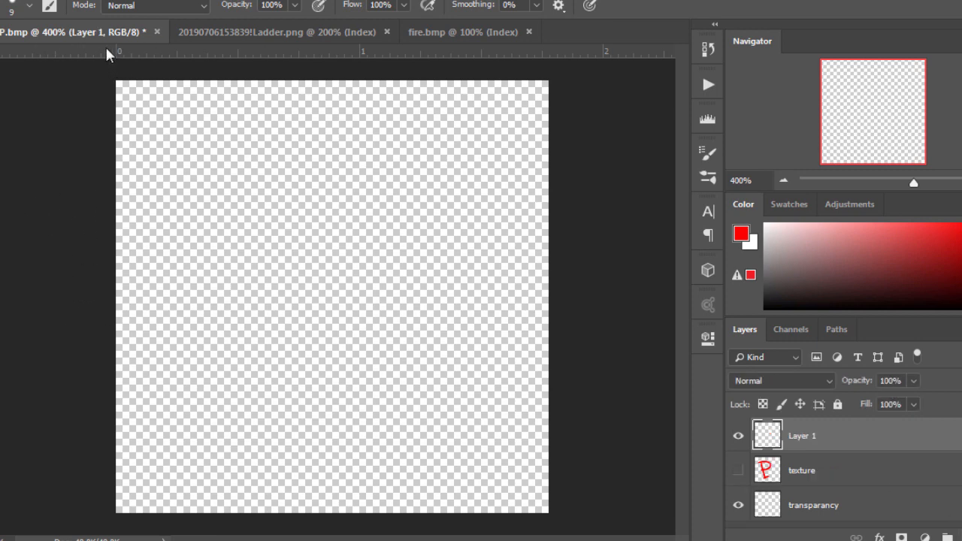
pyautogui.moveTo(200, 241)
pyautogui.mouseDown()
pyautogui.moveTo(284, 210)
pyautogui.moveTo(284, 198)
pyautogui.moveTo(447, 225)
pyautogui.mouseUp()
pyautogui.moveTo(468, 317); pyautogui.dragTo(188, 344)
pyautogui.hotkey('ctrl', 'z')
pyautogui.moveTo(384, 253)
pyautogui.mouseDown()
pyautogui.moveTo(352, 443)
pyautogui.moveTo(182, 417)
pyautogui.mouseUp()
pyautogui.hotkey('ctrl', 'z')
# - Paint a large red letter S on the new layer with the 9-pixel brush and check the layer by toggling its visibility
pyautogui.moveTo(399, 199)
pyautogui.mouseDown()
pyautogui.moveTo(223, 370)
pyautogui.moveTo(210, 344)
pyautogui.mouseUp()
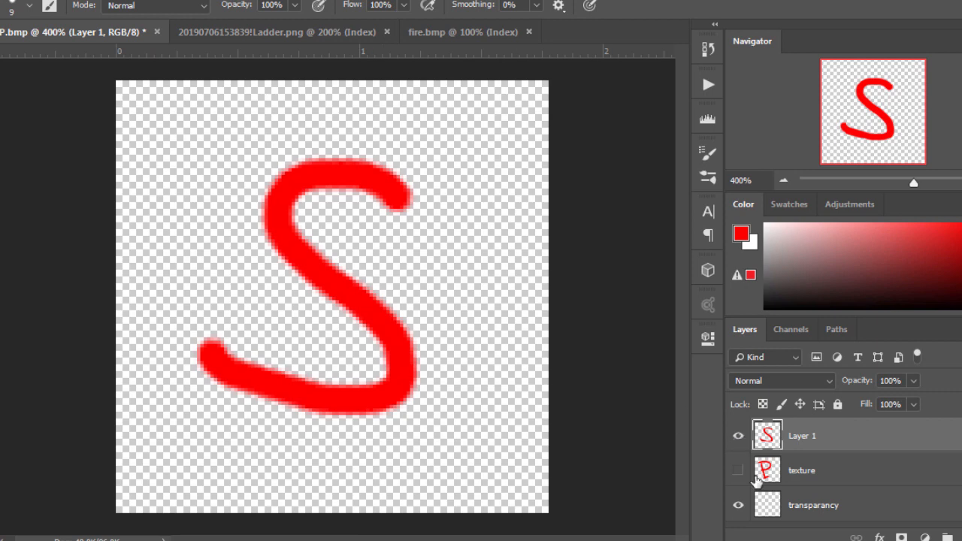
pyautogui.click(834, 508)
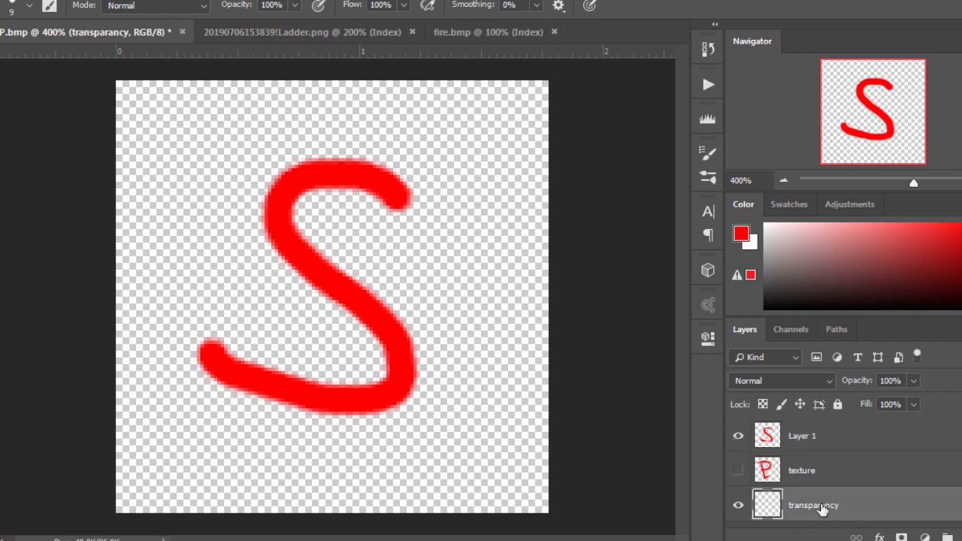
pyautogui.click(797, 437)
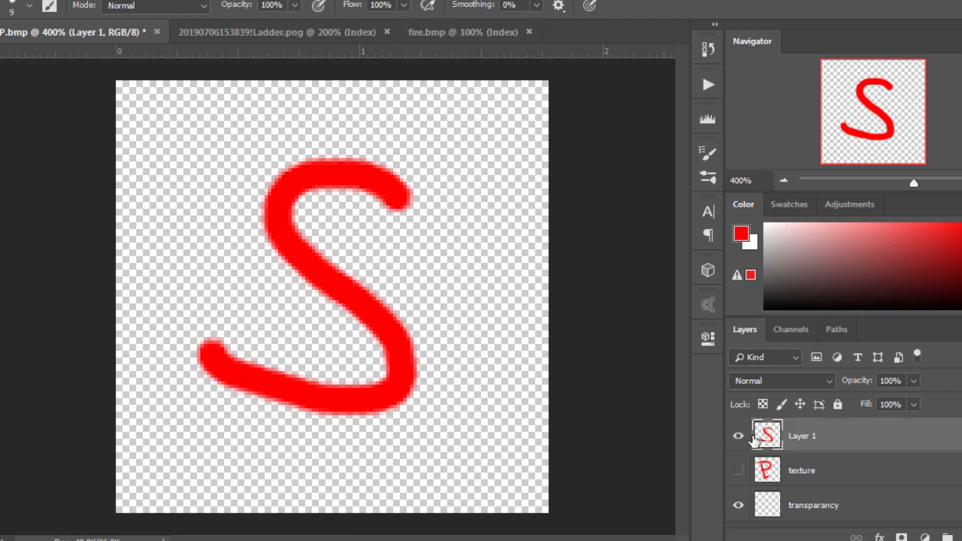
pyautogui.click(738, 436)
pyautogui.click(739, 436)
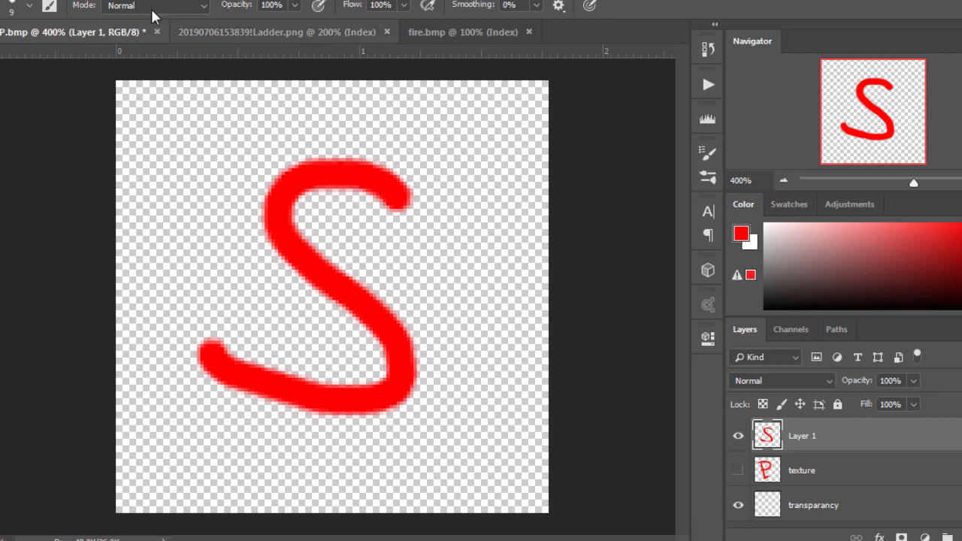
# - Open the Image Size settings and examine the image's width and height in pixels
pyautogui.click(45, 0)
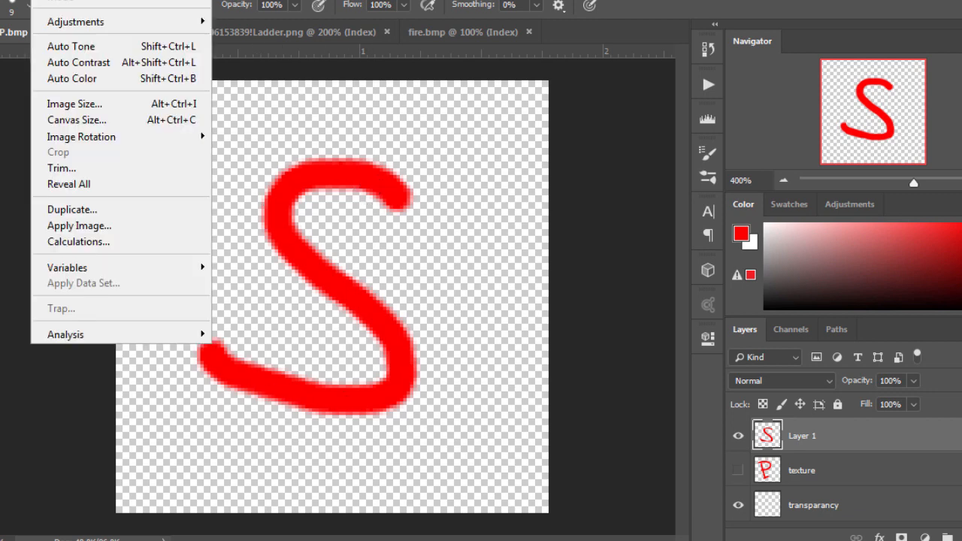
pyautogui.click(80, 104)
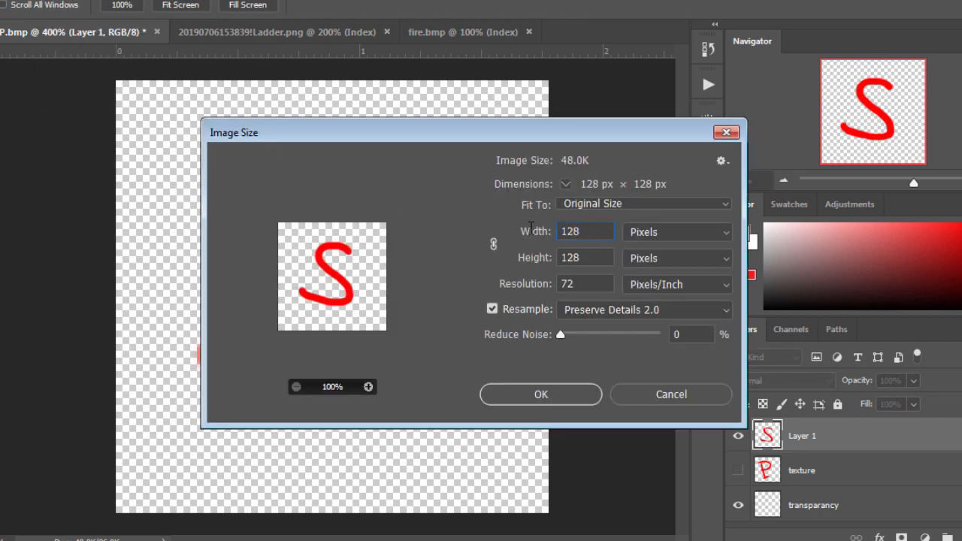
pyautogui.press('Tab')
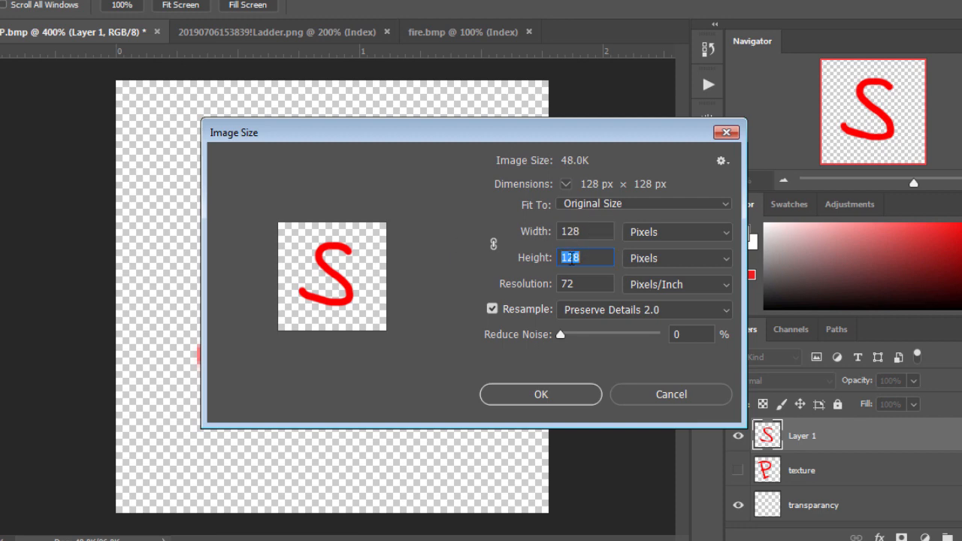
pyautogui.moveTo(605, 260); pyautogui.dragTo(410, 245)
pyautogui.moveTo(600, 228); pyautogui.dragTo(485, 231)
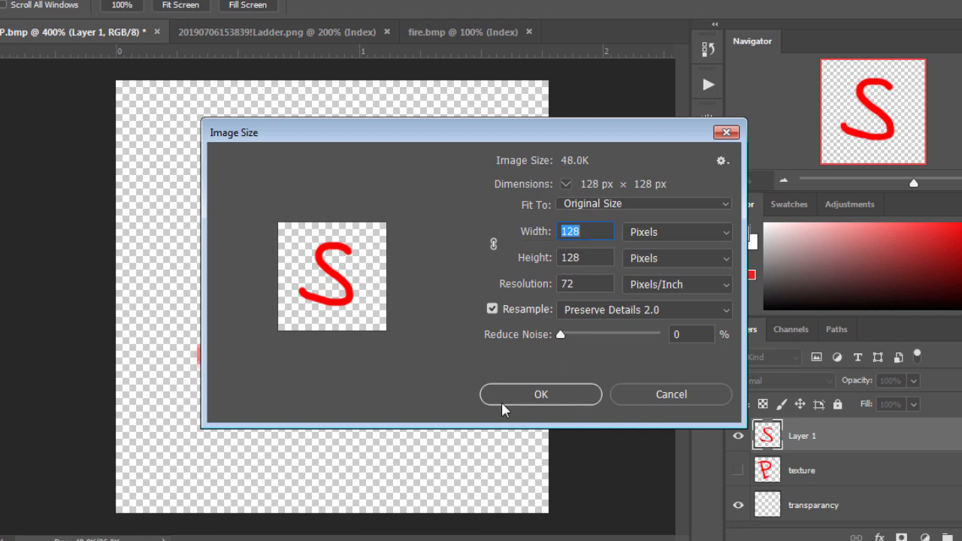
# - Switch to the Notepad file "texture sizes possible rules pixels.txt" and examine the list of allowed texture sizes
pyautogui.click(241, 540)
pyautogui.moveTo(236, 497); pyautogui.dragTo(372, 133)
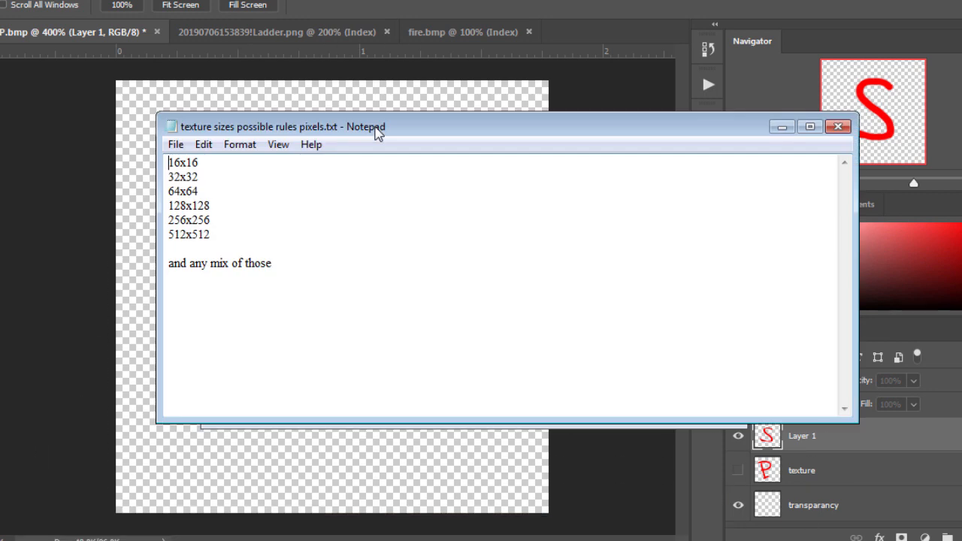
pyautogui.moveTo(295, 134); pyautogui.dragTo(496, 162)
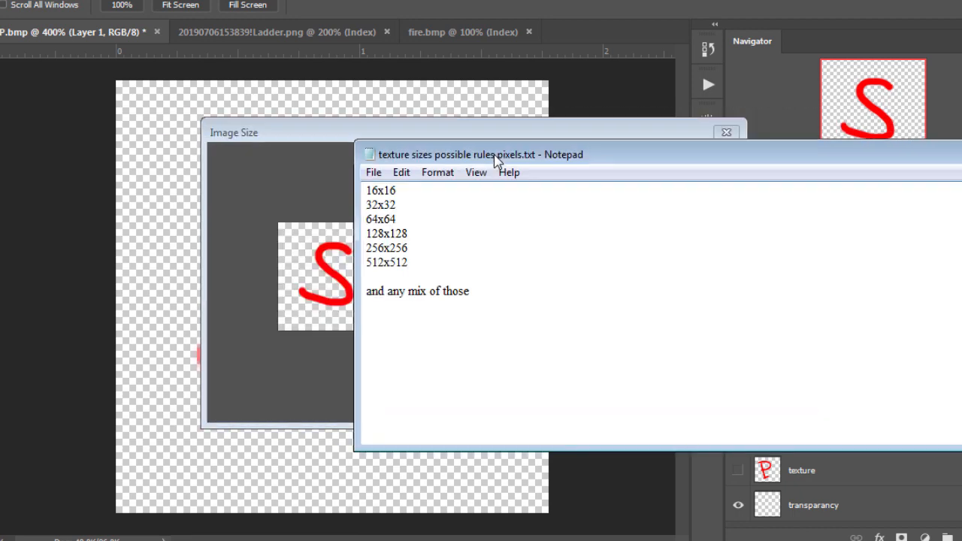
pyautogui.moveTo(443, 261); pyautogui.dragTo(344, 177)
pyautogui.moveTo(230, 230); pyautogui.dragTo(75, 48)
# - Add the mixed-size examples 128x256 and 64x512 on separate lines below the 512x512 entry, after a blank line
pyautogui.click(270, 217)
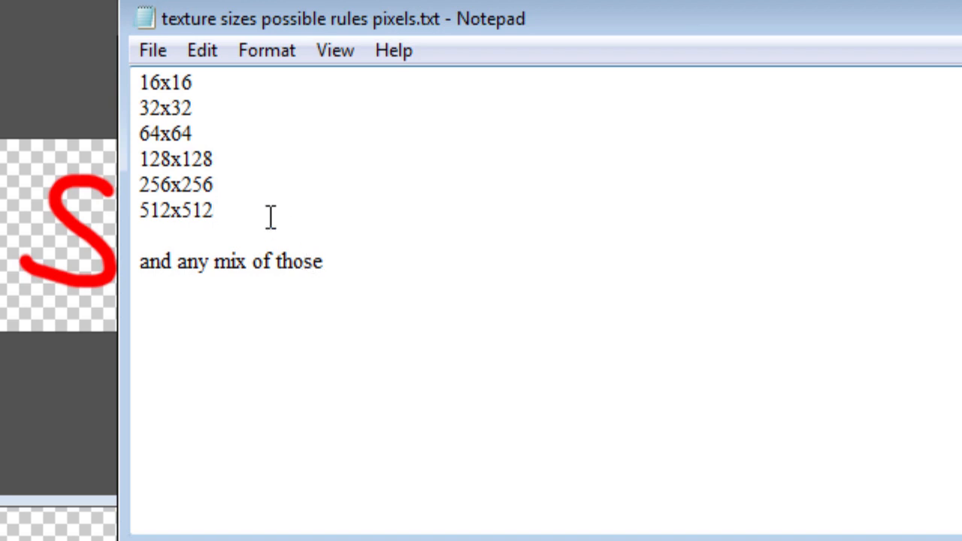
pyautogui.press('Return')
pyautogui.press('Return')
pyautogui.write('128x256')
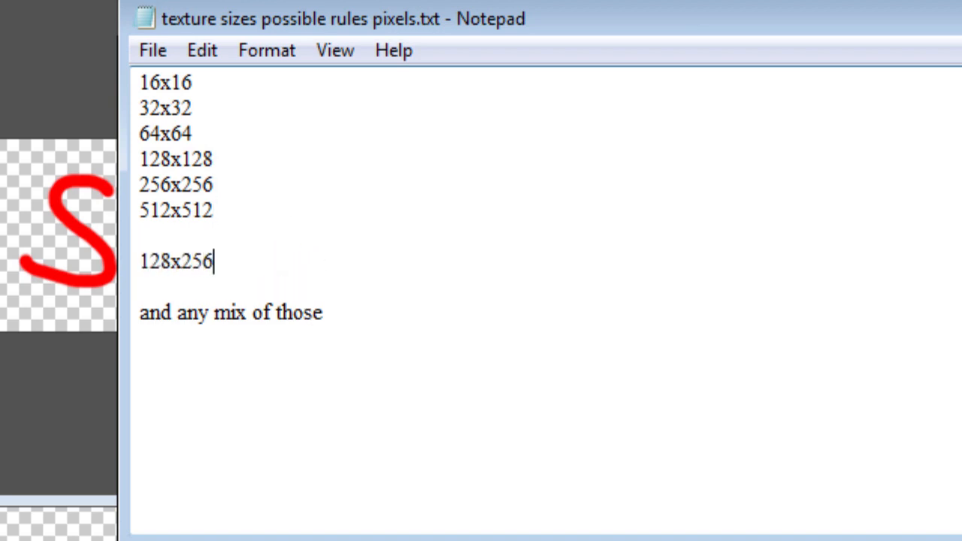
pyautogui.press('Return')
pyautogui.write('6')
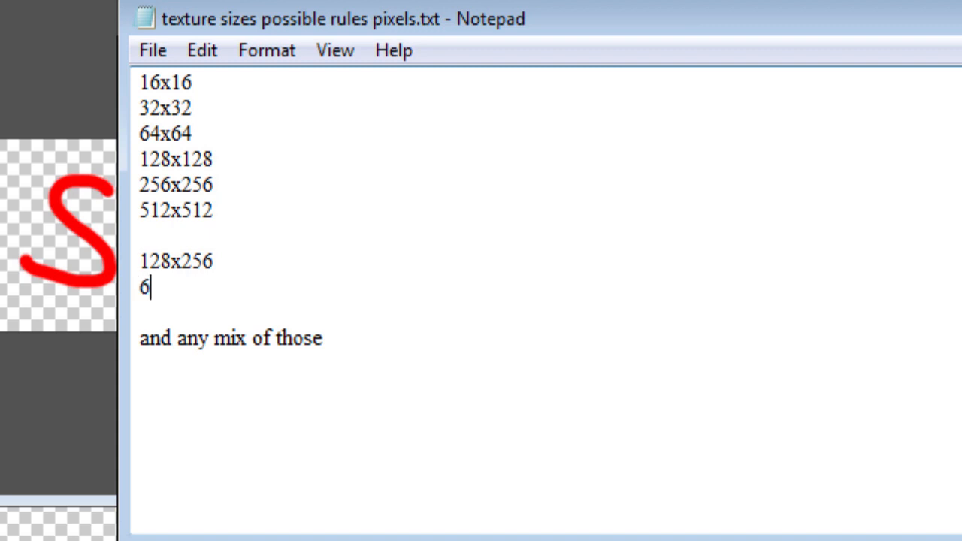
pyautogui.write('4x512')
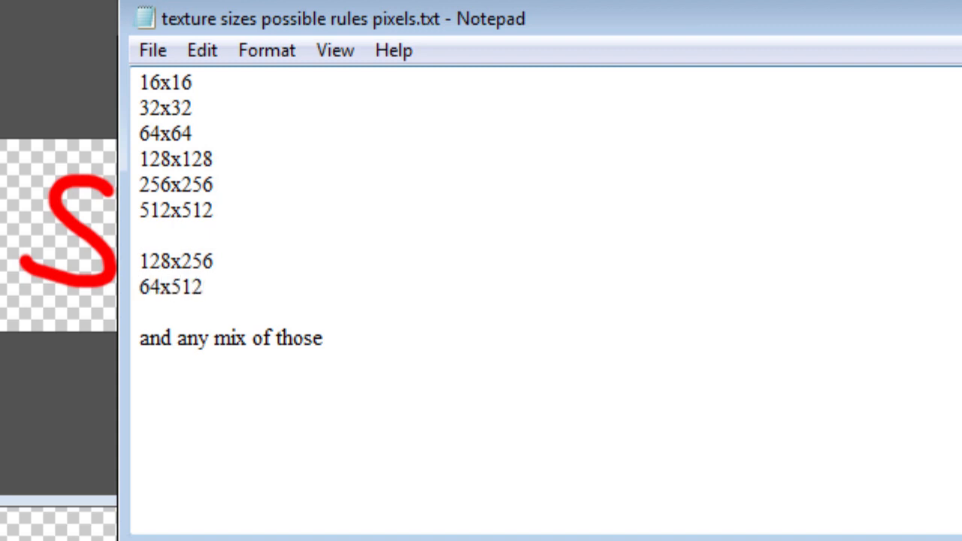
# - Highlight the listed texture sizes in the note, ending with only the 512x512 line selected
pyautogui.moveTo(202, 287); pyautogui.dragTo(83, 82)
pyautogui.click(216, 226)
pyautogui.moveTo(239, 215); pyautogui.dragTo(32, 215)
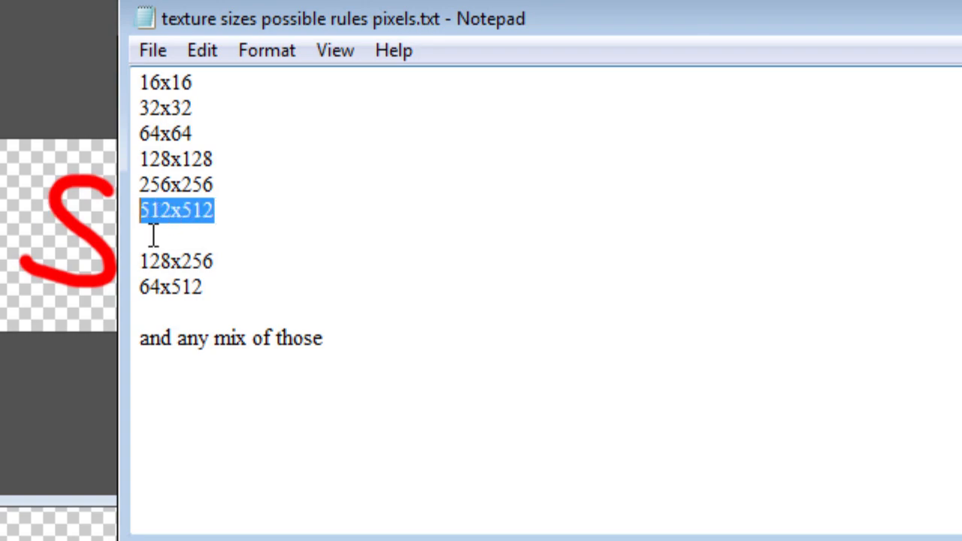
# - Return to Photoshop and dismiss the Image Size dialog without changing the dimensions
pyautogui.click(84, 207)
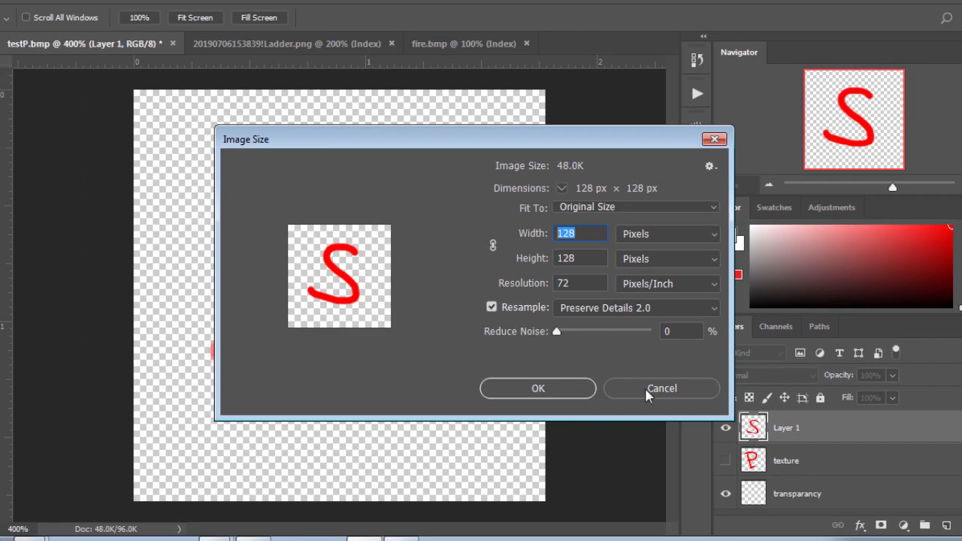
pyautogui.click(588, 256)
pyautogui.click(666, 389)
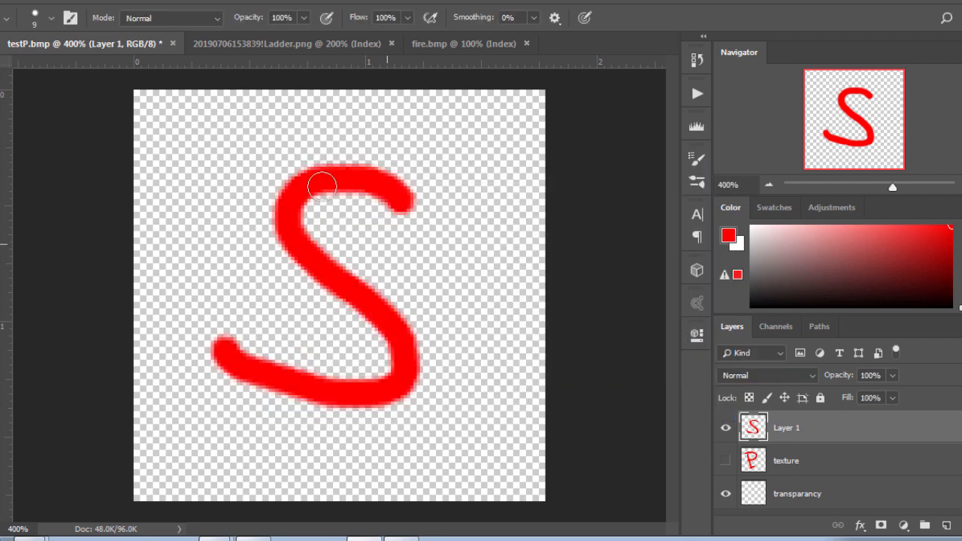
# - Start converting the image to Indexed Color mode and accept the merging of its layers
pyautogui.click(67, 0)
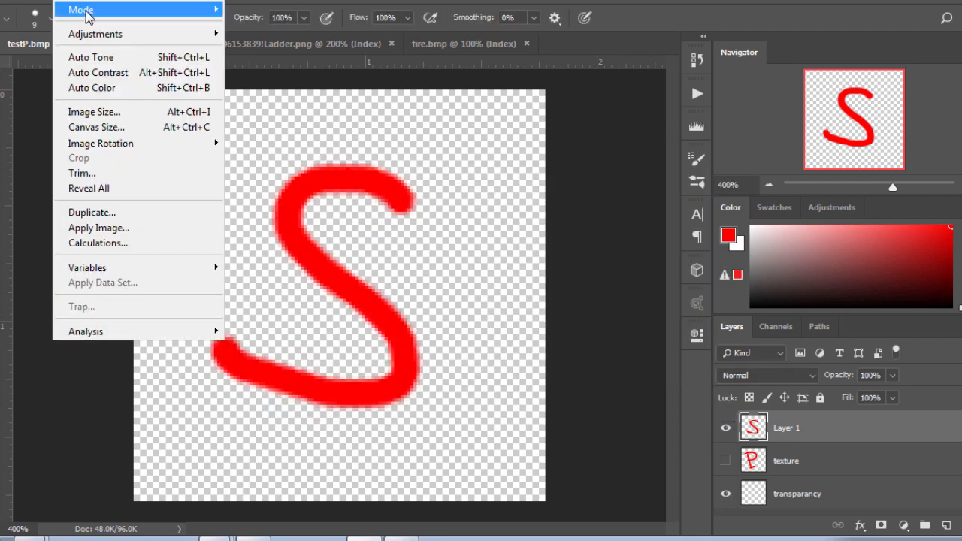
pyautogui.moveTo(85, 9)
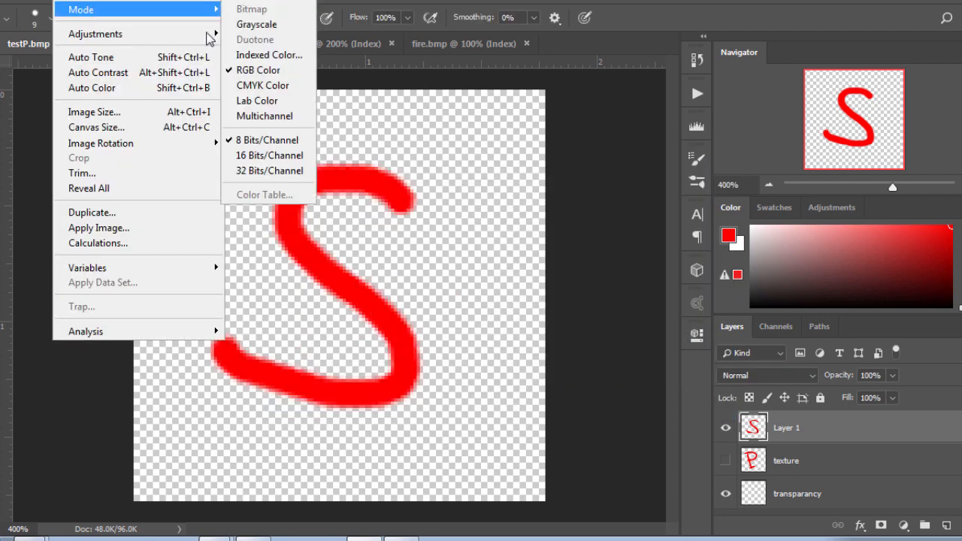
pyautogui.click(254, 57)
pyautogui.click(407, 212)
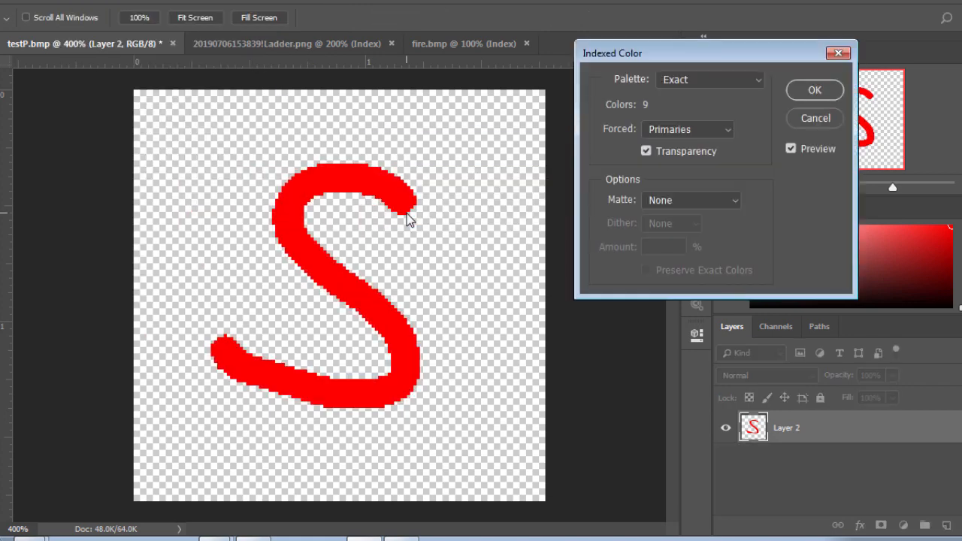
# - Try the Web and System (Mac OS) palettes for the indexed conversion, and set the palette to Exact with transparency turned off
pyautogui.click(682, 81)
pyautogui.click(692, 121)
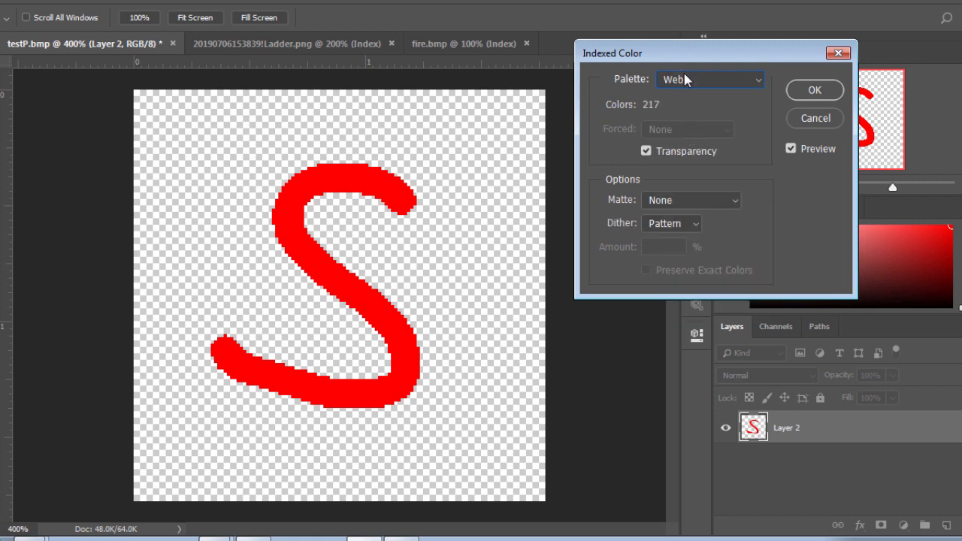
pyautogui.click(684, 79)
pyautogui.click(687, 148)
pyautogui.scroll(3, 680, 82)
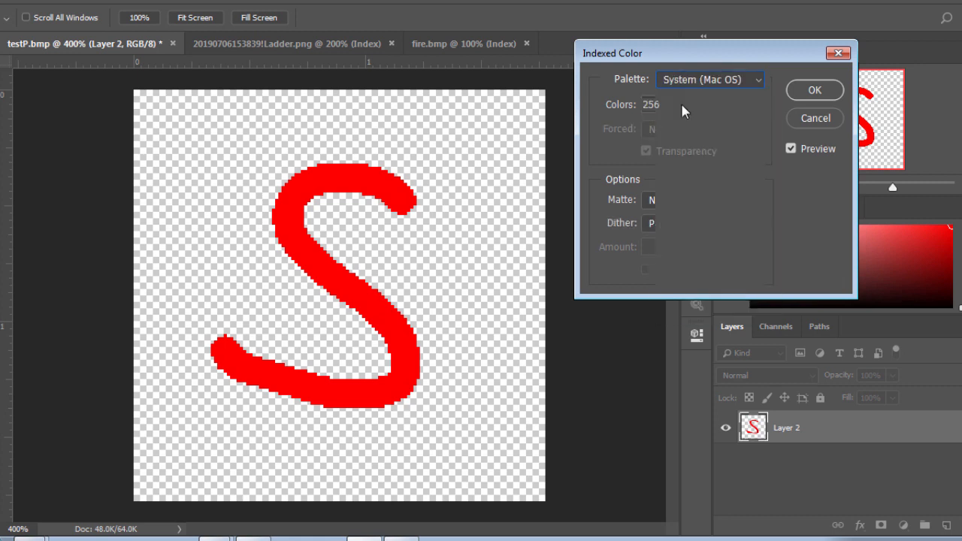
pyautogui.click(686, 79)
pyautogui.click(673, 94)
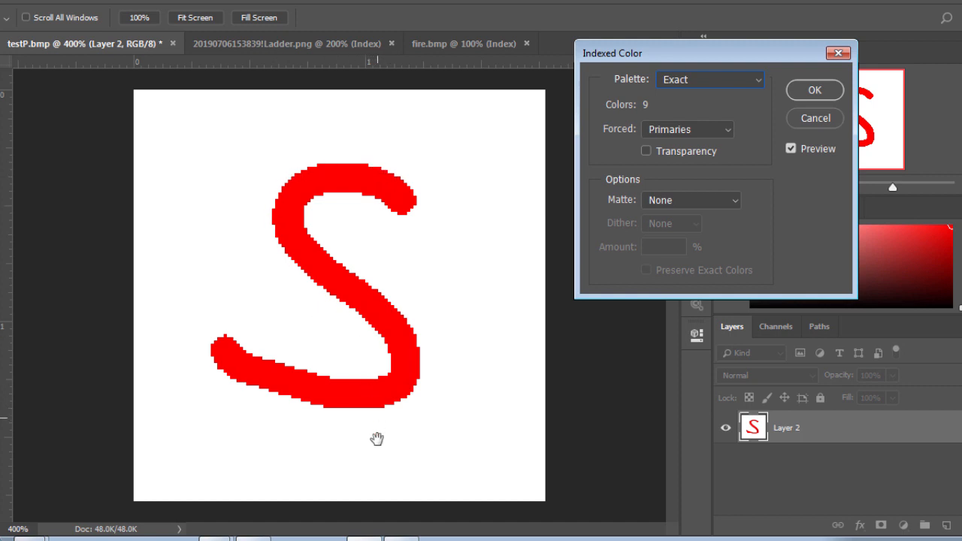
# - Turn on transparency and apply the Indexed Color conversion with the Exact palette
pyautogui.click(673, 158)
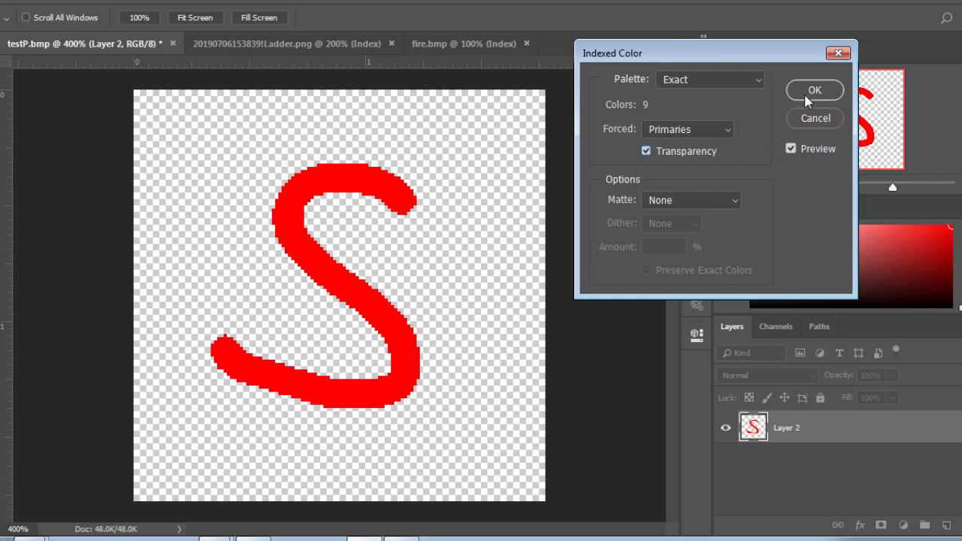
pyautogui.click(698, 79)
pyautogui.click(706, 69)
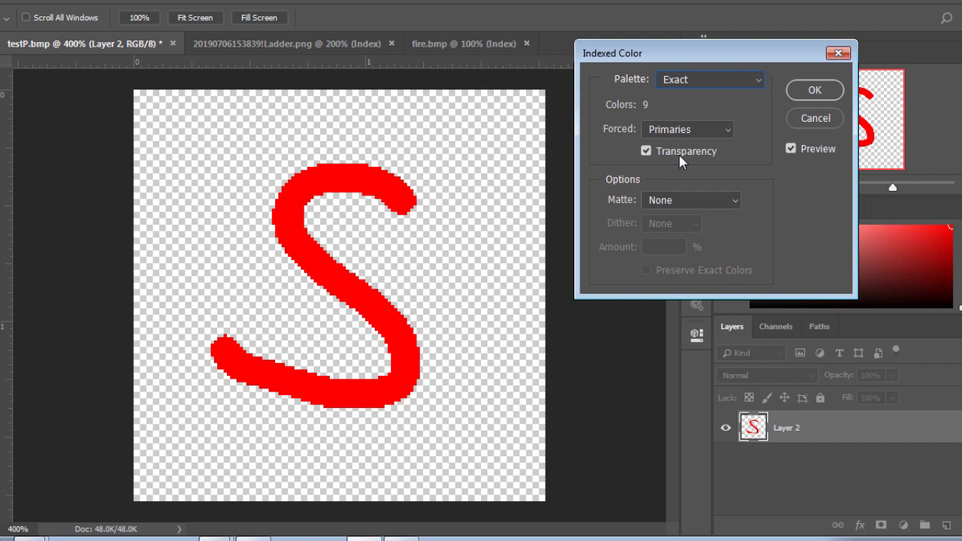
pyautogui.click(815, 90)
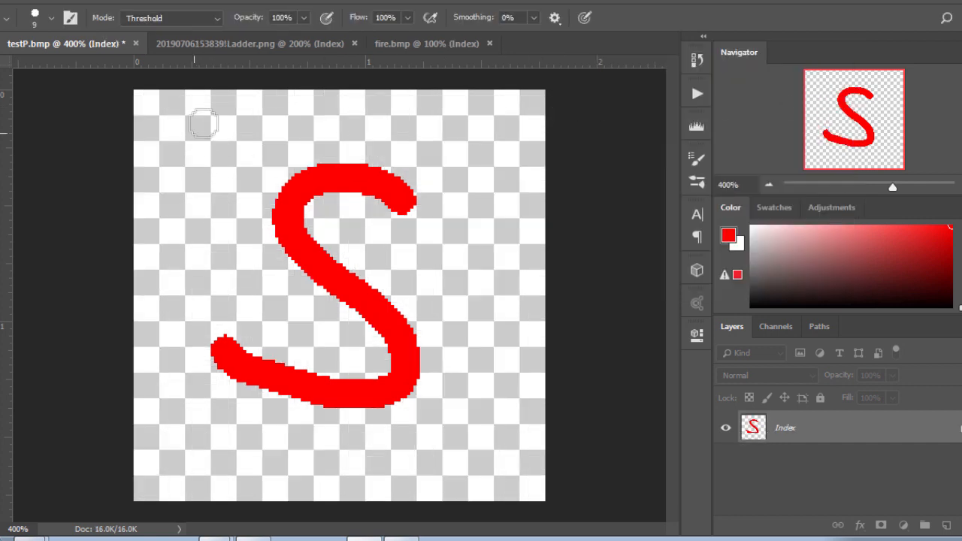
# - Change the transparent entry in the image's color table to pure blue, RGB 0, 0, 255
pyautogui.click(77, 2)
pyautogui.moveTo(90, 9)
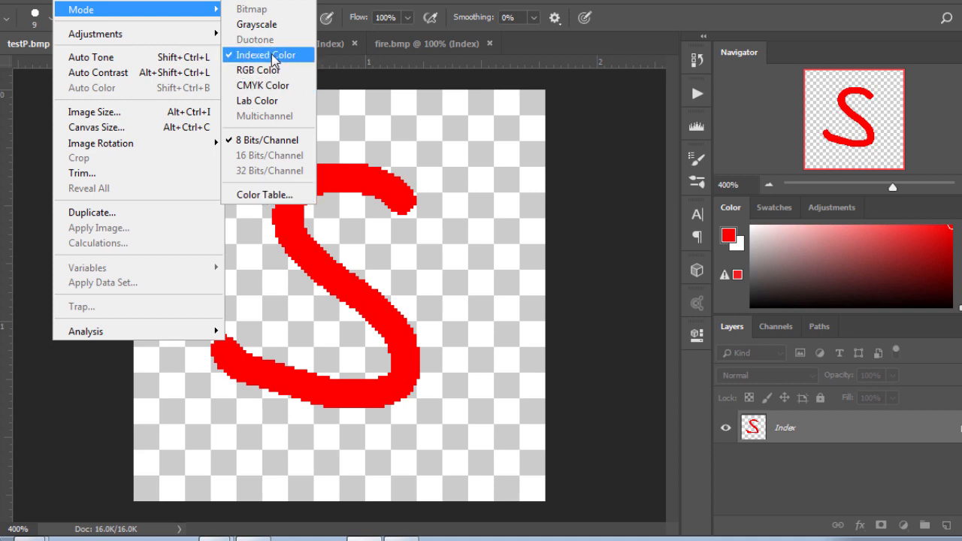
pyautogui.click(266, 195)
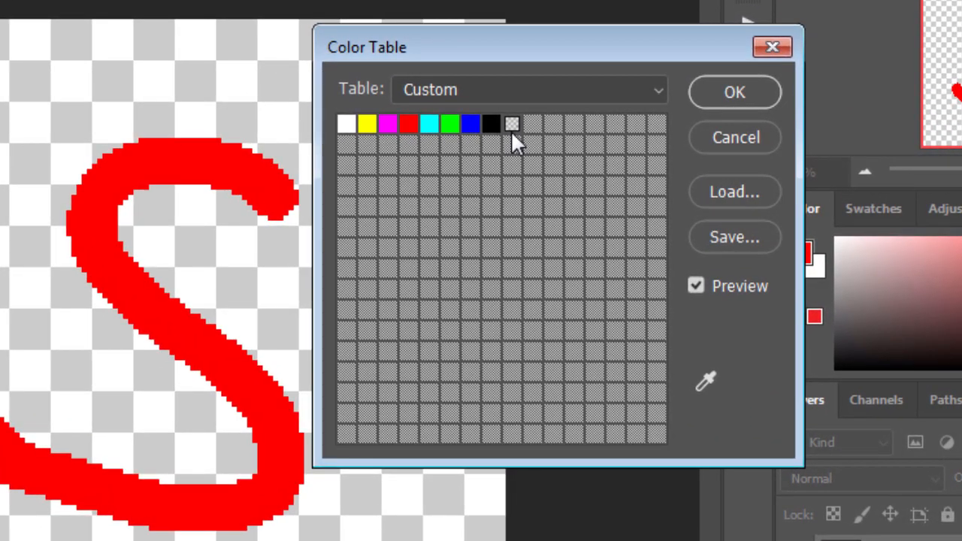
pyautogui.click(515, 122)
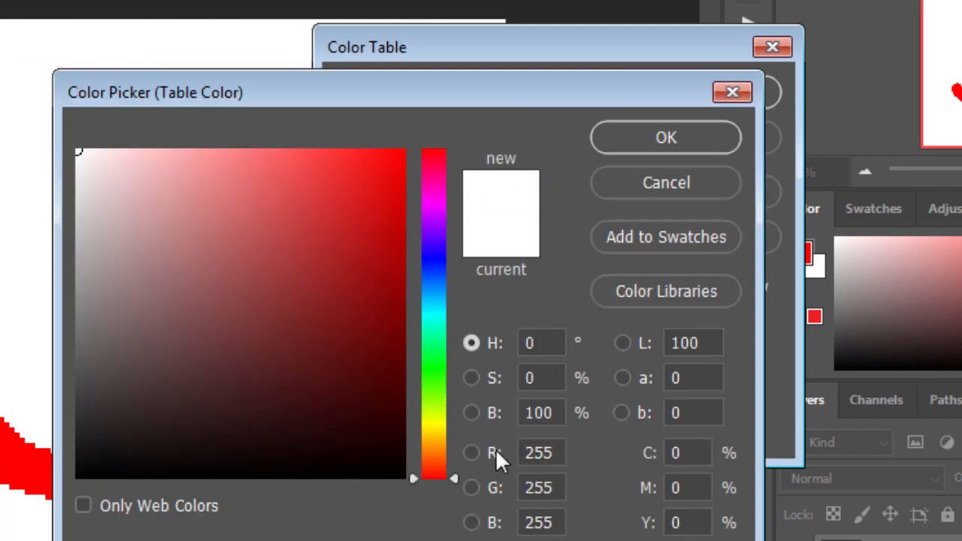
pyautogui.moveTo(522, 453); pyautogui.dragTo(586, 451)
pyautogui.write('0')
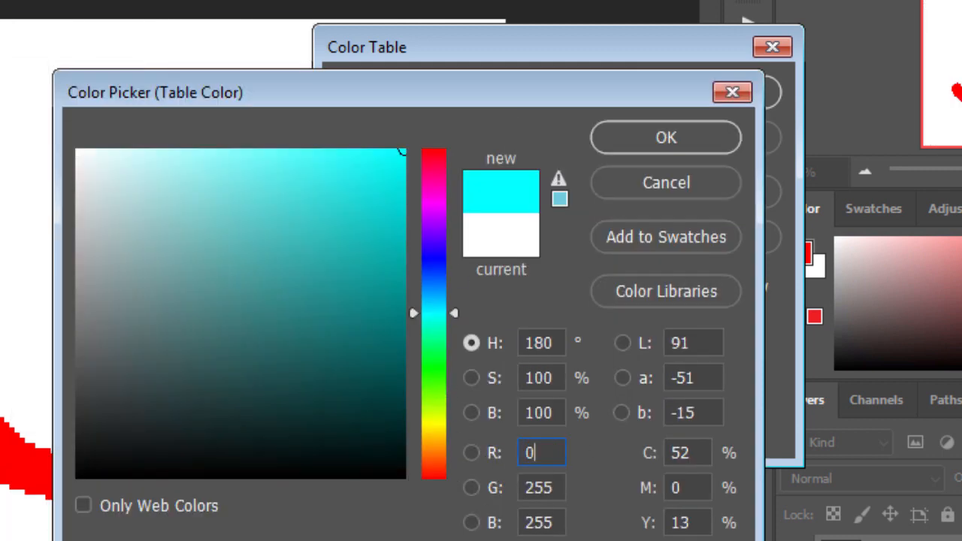
pyautogui.moveTo(556, 488); pyautogui.dragTo(440, 485)
pyautogui.write('0')
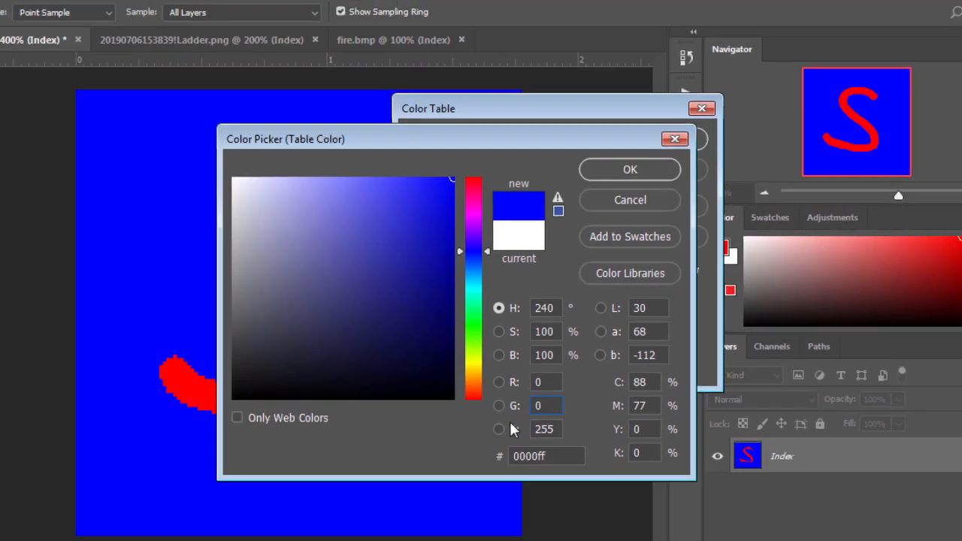
pyautogui.moveTo(557, 430); pyautogui.dragTo(311, 406)
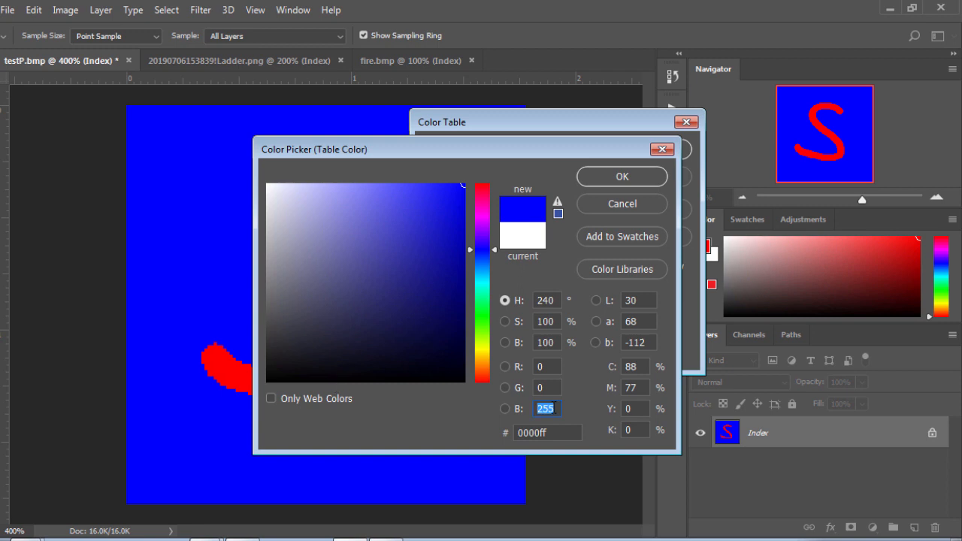
pyautogui.click(546, 366)
pyautogui.click(557, 387)
pyautogui.click(558, 410)
pyautogui.click(611, 184)
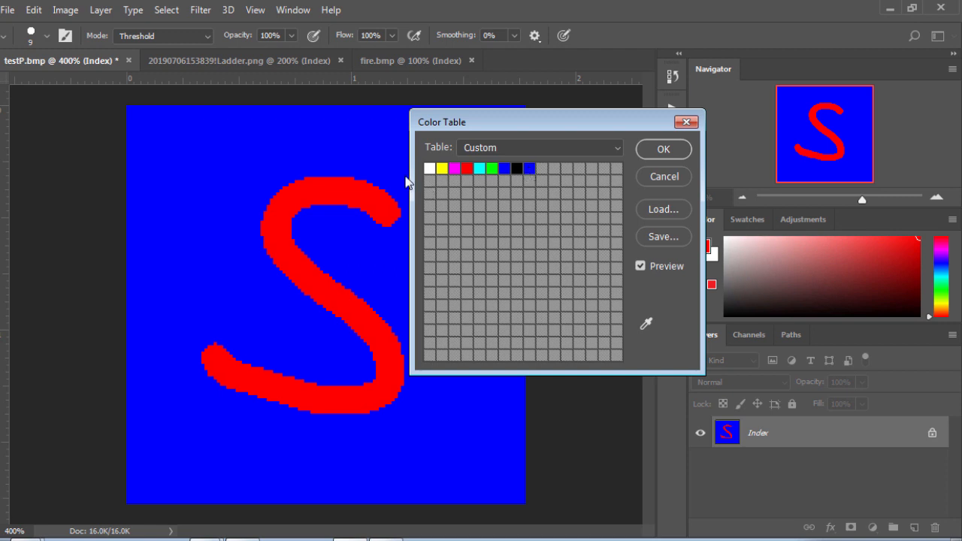
# - Reopen the last color table entry and try red, pink and violet-blue hues for it
pyautogui.moveTo(555, 122); pyautogui.dragTo(622, 115)
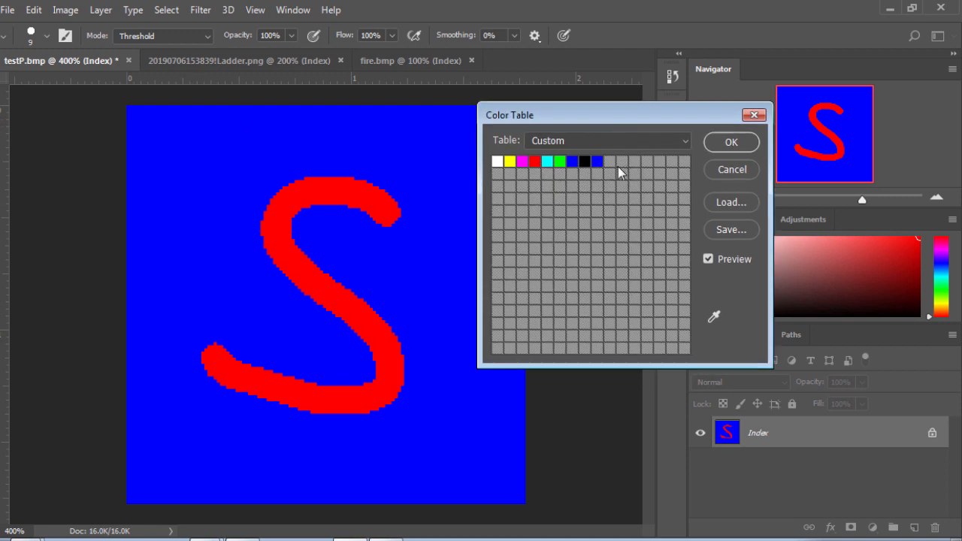
pyautogui.click(597, 162)
pyautogui.moveTo(469, 152); pyautogui.dragTo(644, 149)
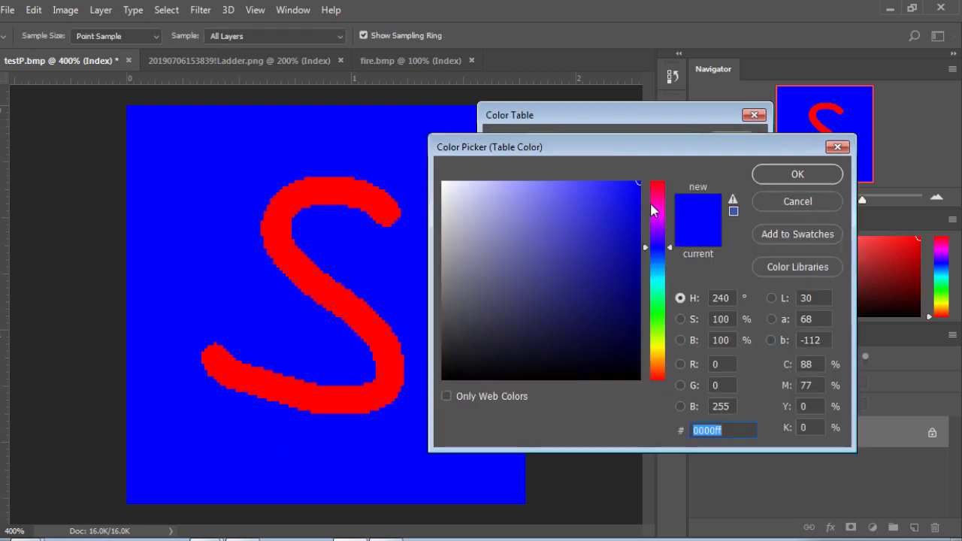
pyautogui.moveTo(653, 206); pyautogui.dragTo(662, 174)
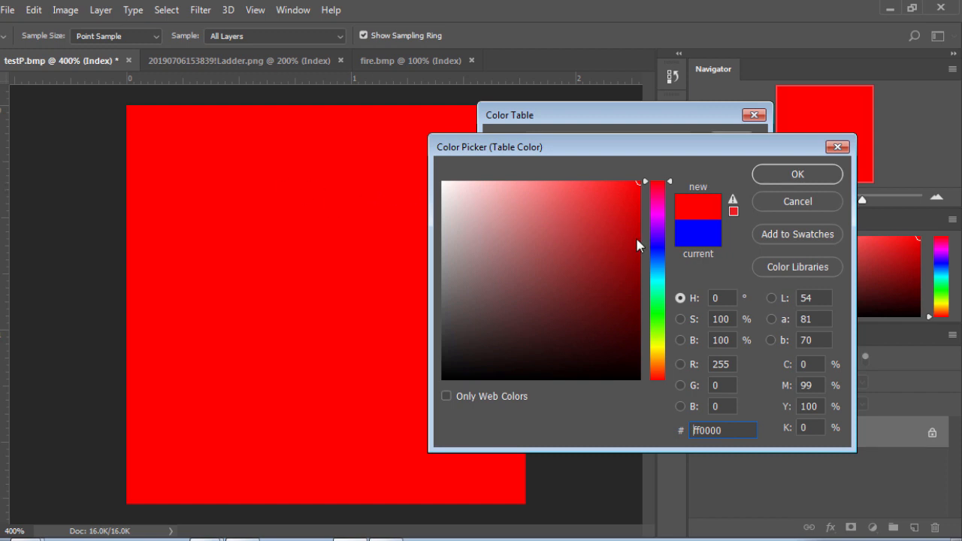
pyautogui.click(645, 201)
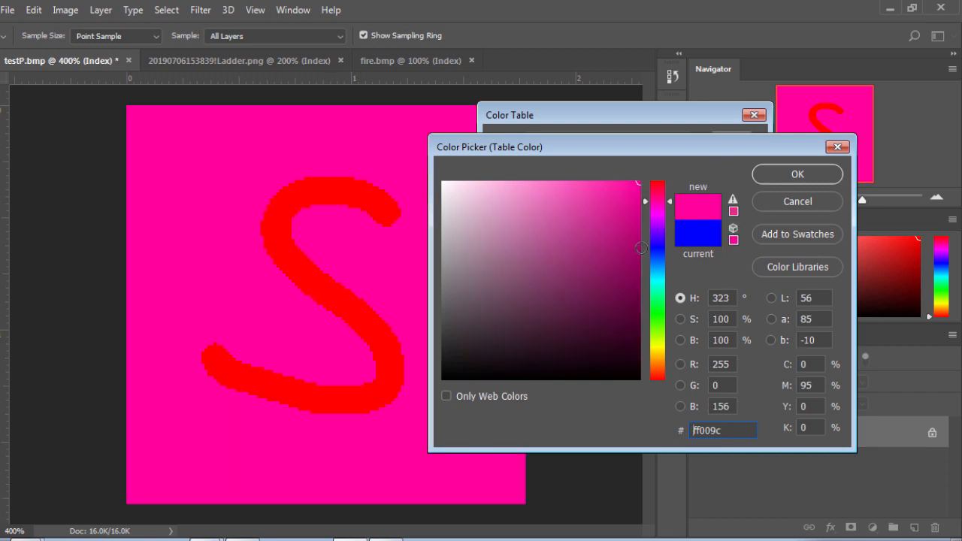
pyautogui.click(658, 244)
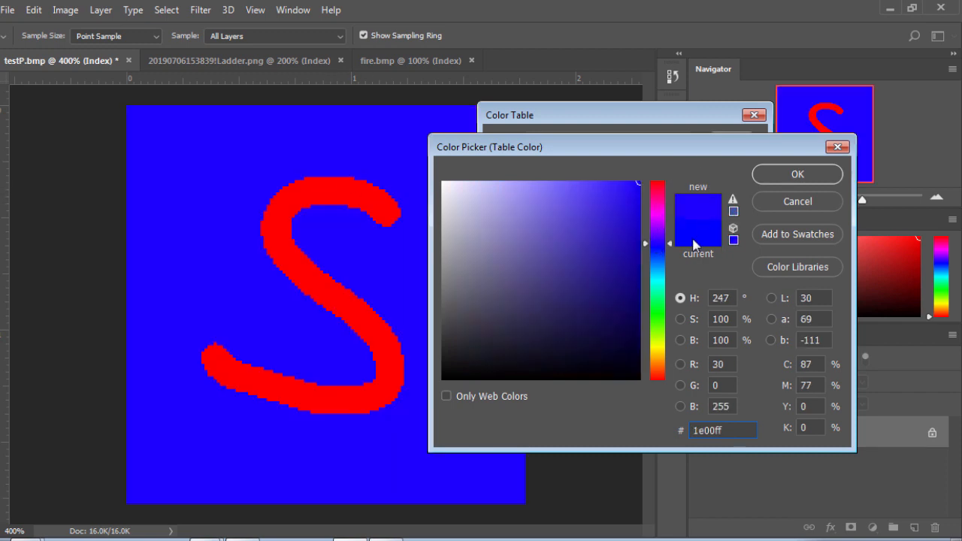
# - Set the entry's red value to 0 for RGB 0, 0, 255 and accept the color table
pyautogui.doubleClick(717, 365)
pyautogui.write('0')
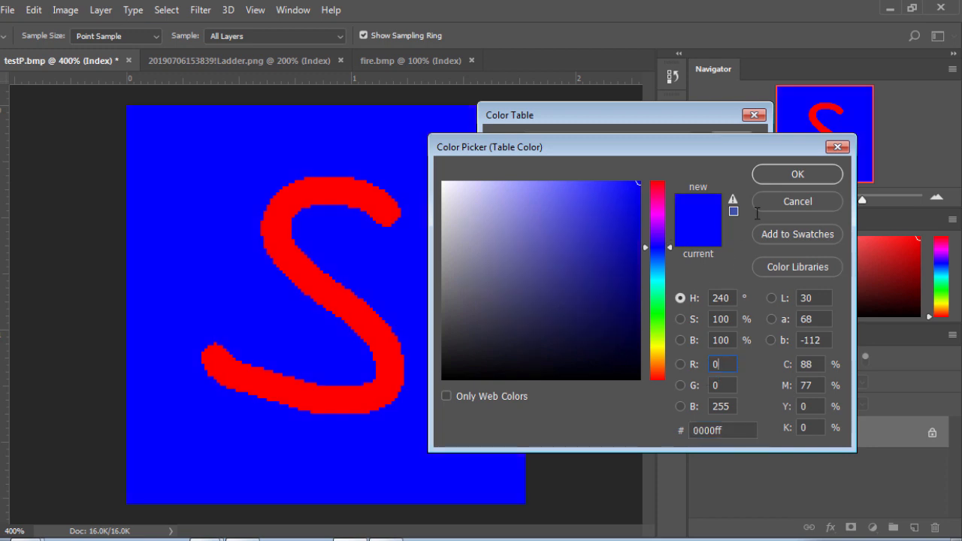
pyautogui.doubleClick(730, 406)
pyautogui.click(721, 385)
pyautogui.press('Return')
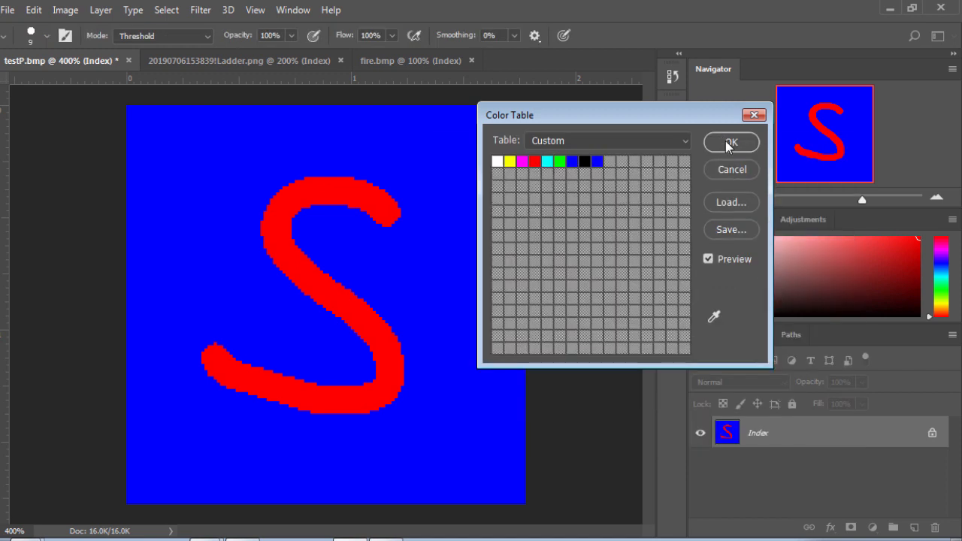
pyautogui.click(726, 142)
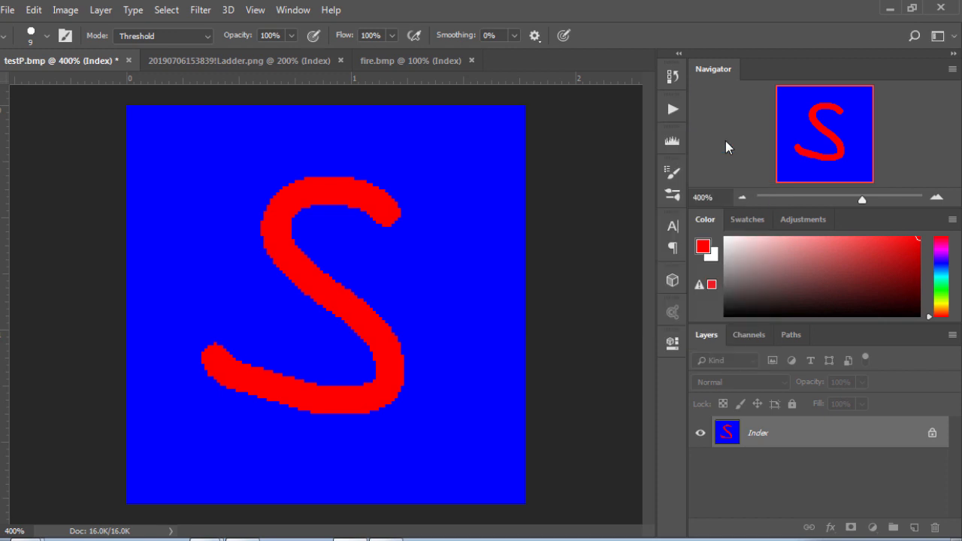
# - Save the image as testS.bmp in Windows BMP format at 8-bit depth
pyautogui.click(7, 11)
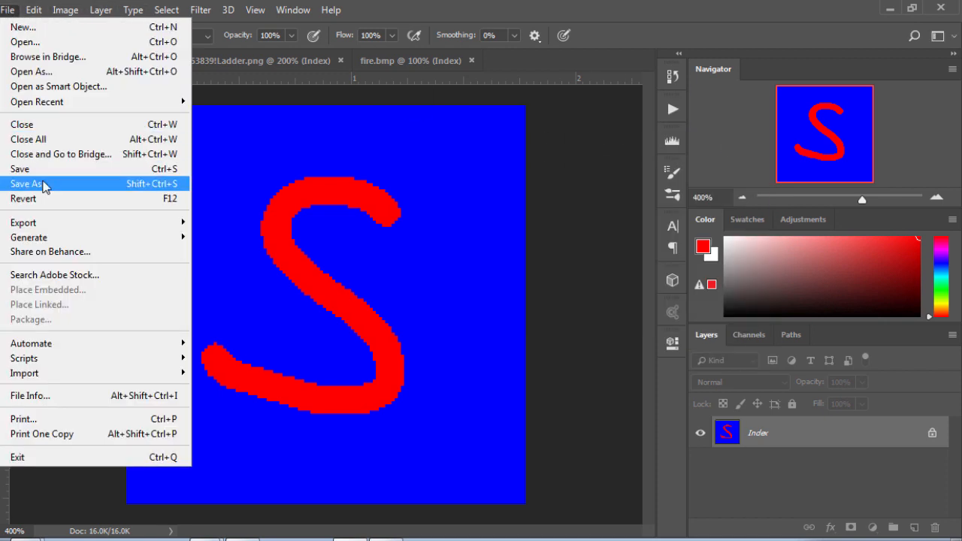
pyautogui.click(43, 184)
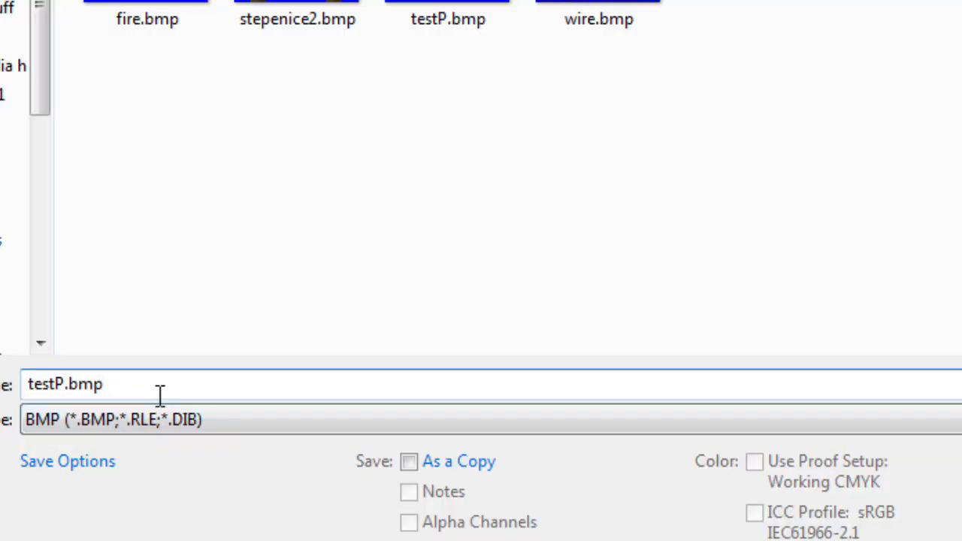
pyautogui.press('Right')
pyautogui.press('Right')
pyautogui.press('Right')
pyautogui.press('Right')
pyautogui.press('Right')
pyautogui.press('BackSpace')
pyautogui.write('S')
pyautogui.press('Return')
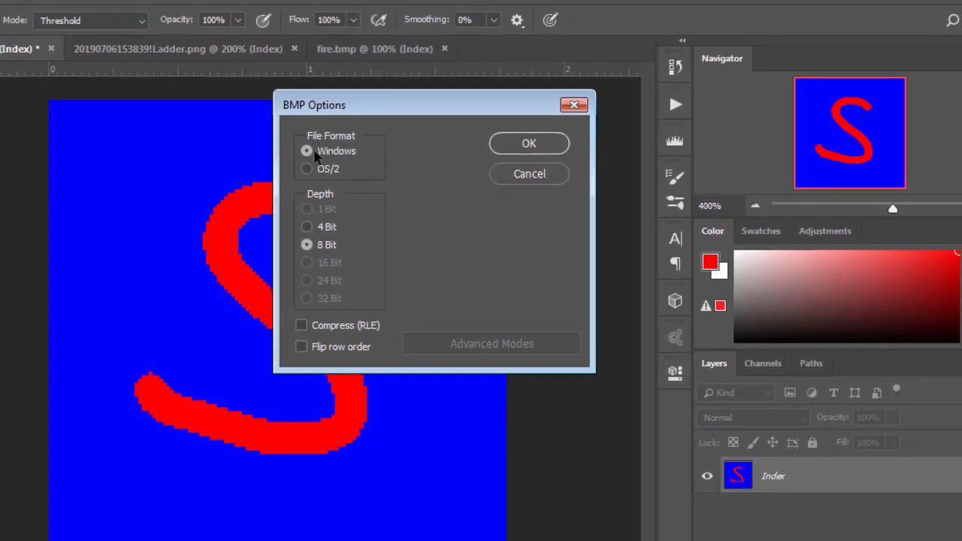
pyautogui.click(517, 152)
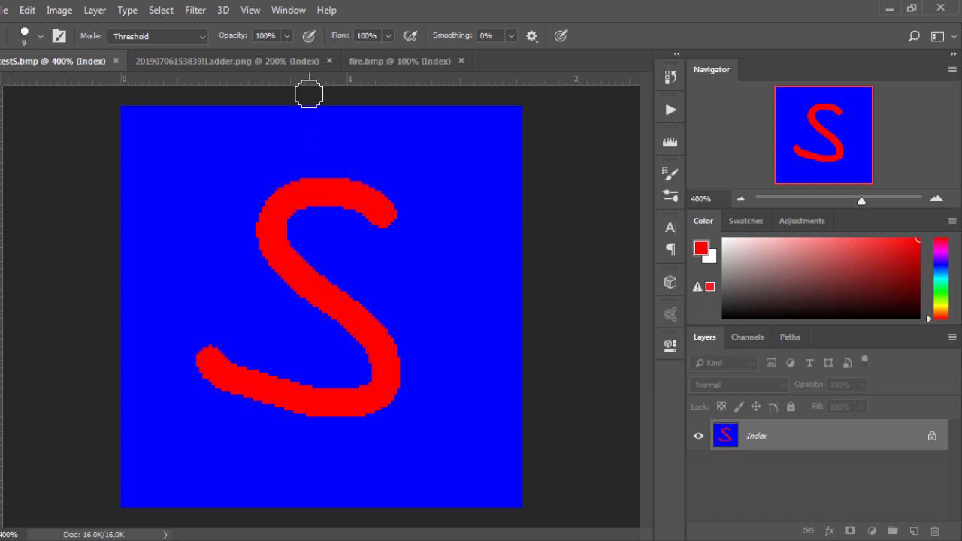
# - Close fire.bmp and open fireball-PNG-transparent-background-thumb35.png
pyautogui.click(271, 60)
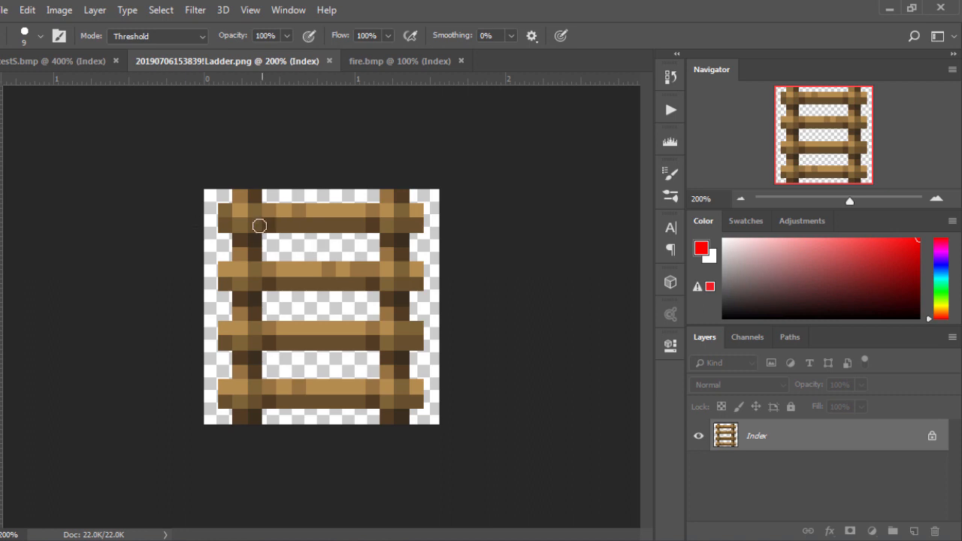
pyautogui.click(374, 61)
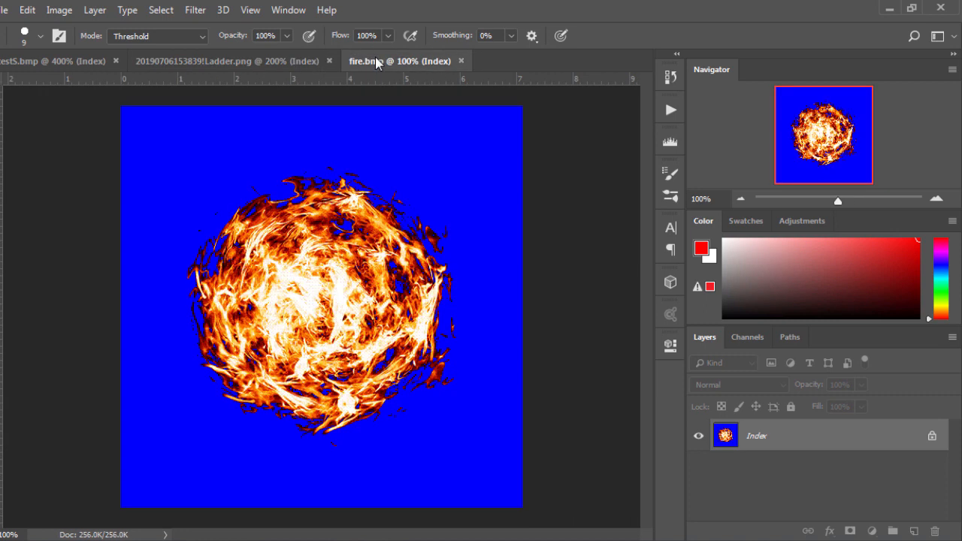
pyautogui.click(461, 61)
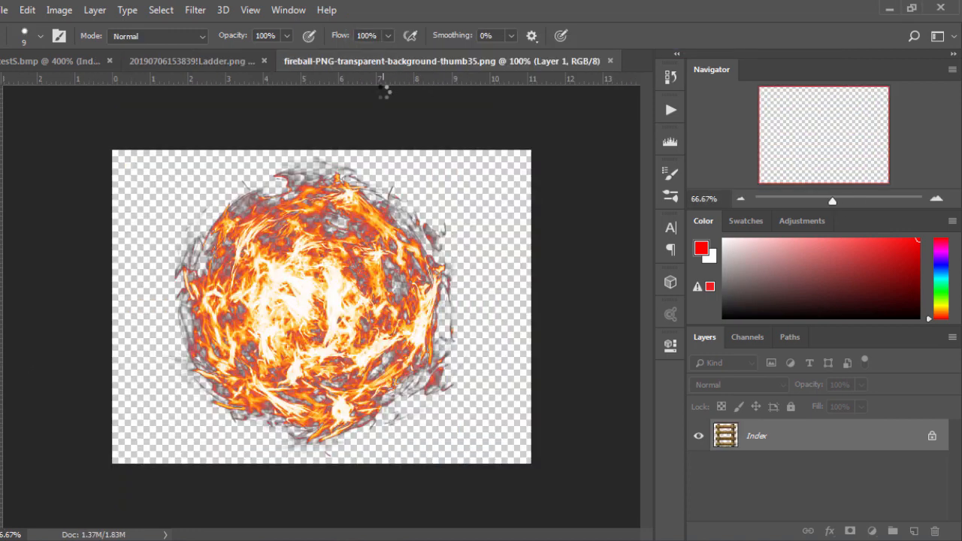
pyautogui.hotkey('ctrl', '+')
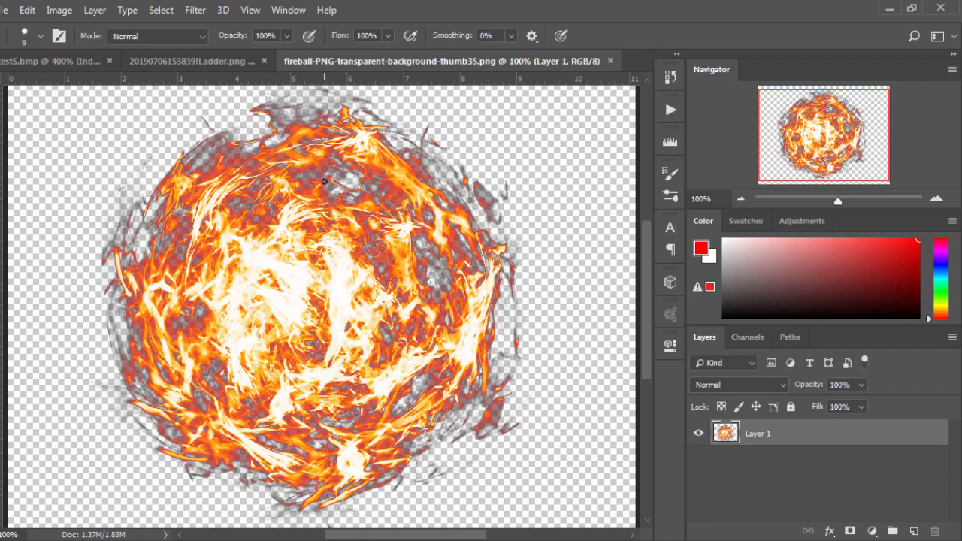
pyautogui.hotkey('ctrl', '-')
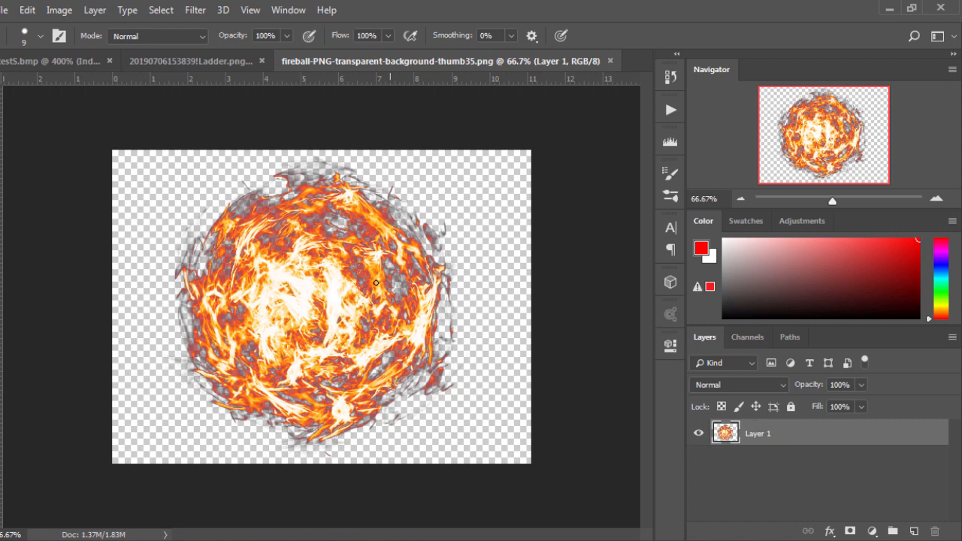
# - Add an empty layer beneath the fireball layer, and check it by hiding and reshowing the fireball
pyautogui.click(916, 530)
pyautogui.moveTo(799, 457); pyautogui.dragTo(752, 438)
pyautogui.click(699, 434)
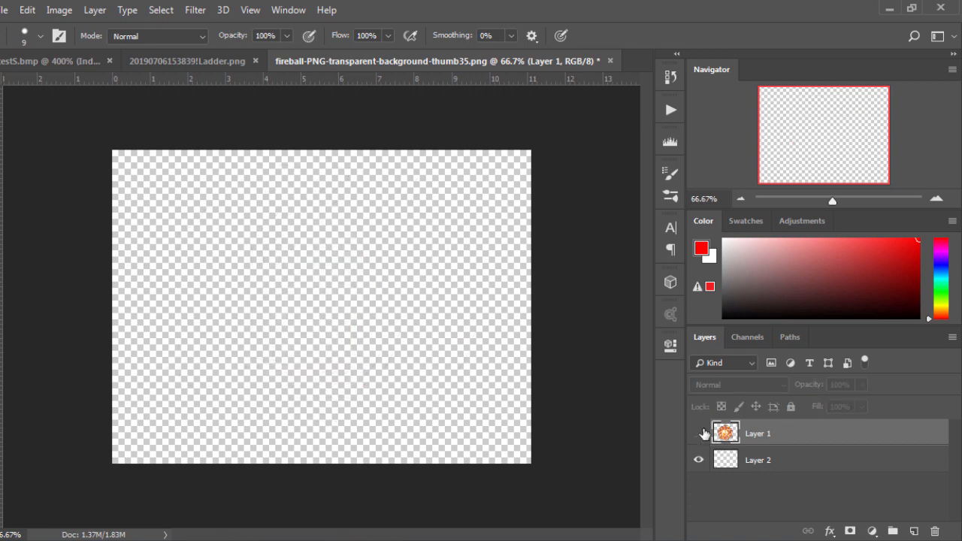
pyautogui.click(700, 433)
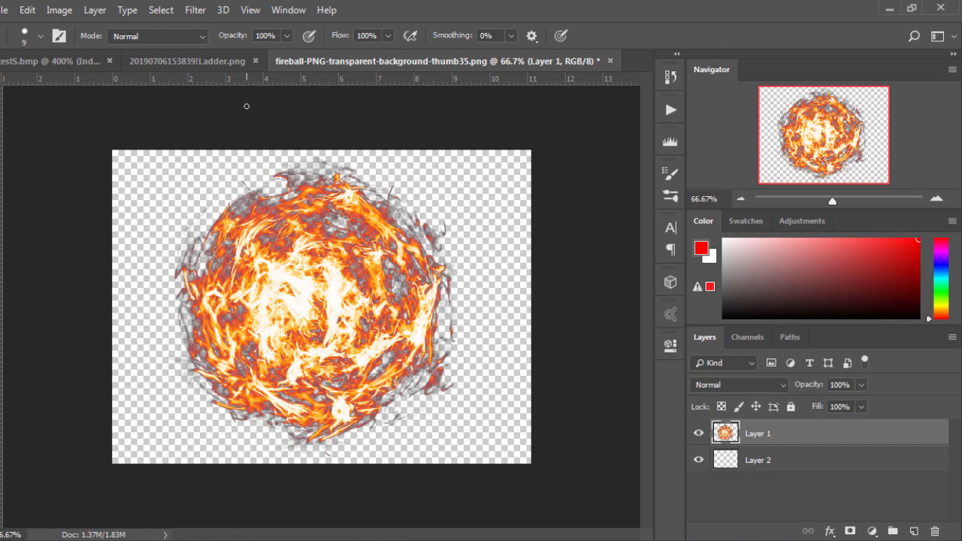
# - Start converting the fireball image to Indexed Color mode and accept the merging of its layers
pyautogui.click(60, 10)
pyautogui.moveTo(107, 28)
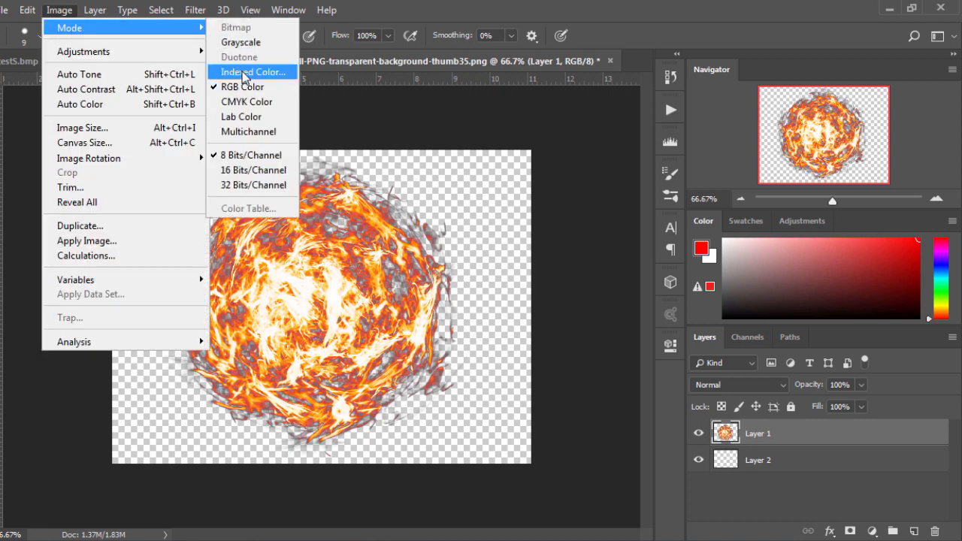
pyautogui.click(243, 72)
pyautogui.click(395, 222)
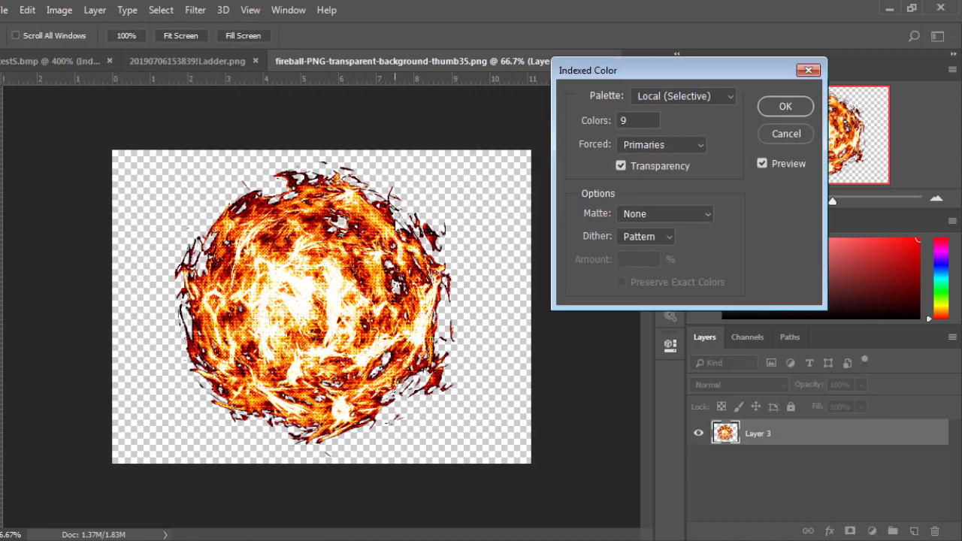
# - Compare the Web, Local (Adaptive) and Local (Selective) palettes in the fireball's Indexed Color preview
pyautogui.click(660, 100)
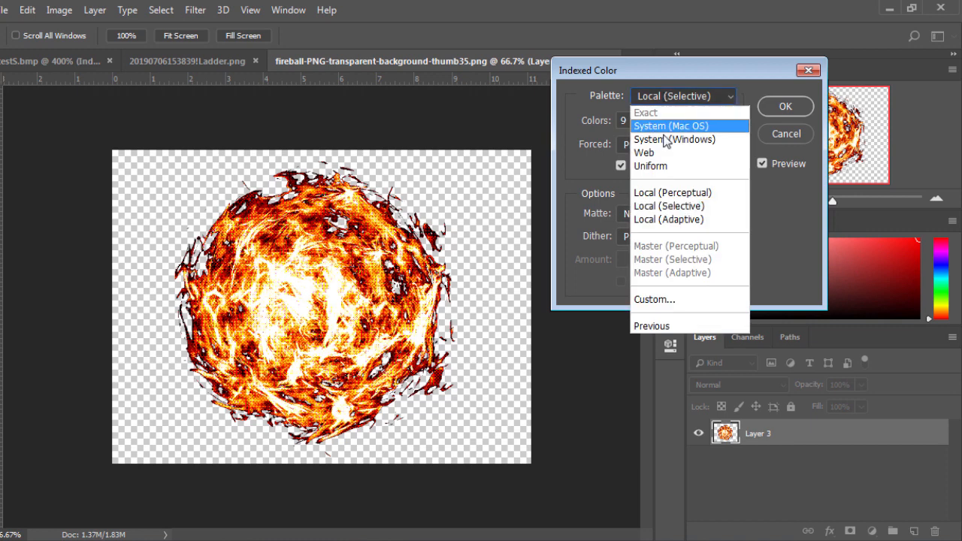
pyautogui.click(659, 154)
pyautogui.click(659, 96)
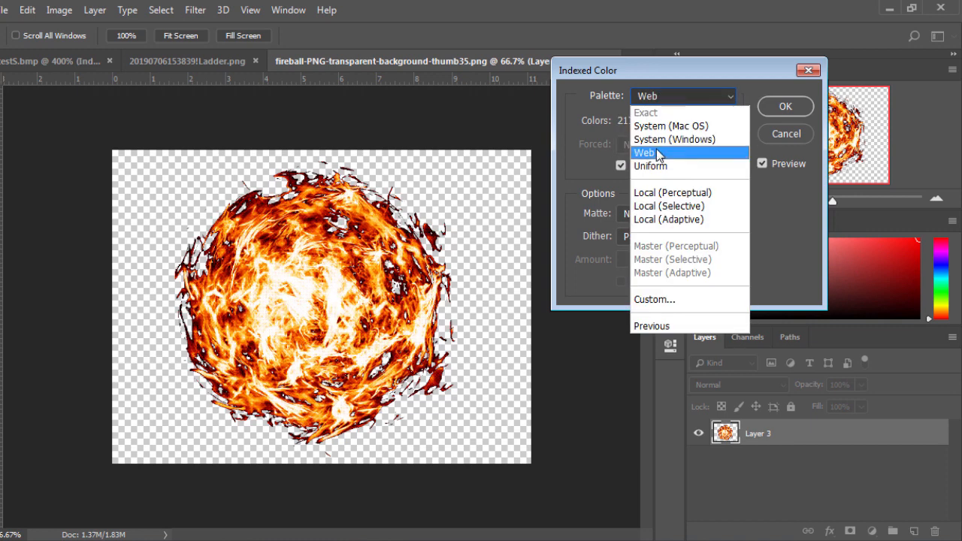
pyautogui.click(658, 154)
pyautogui.click(684, 96)
pyautogui.click(665, 154)
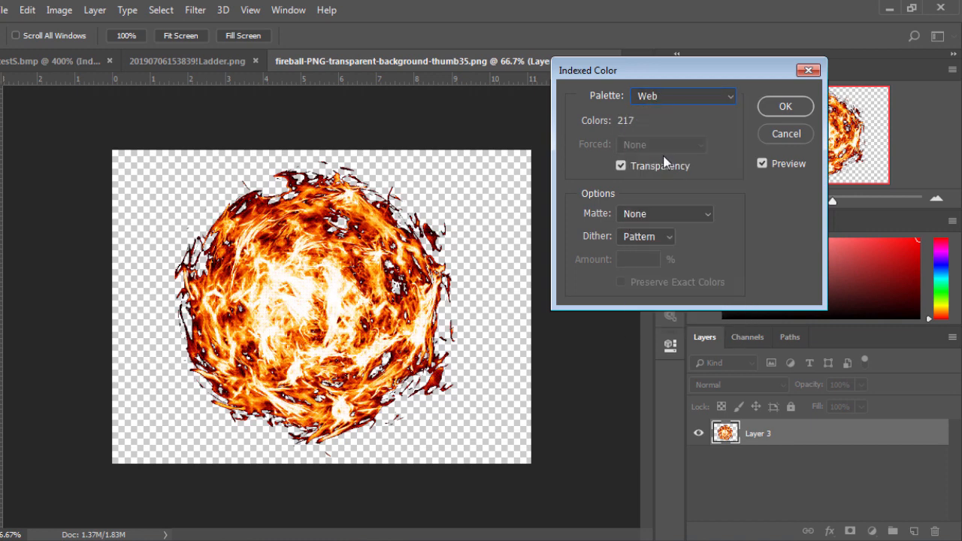
pyautogui.click(693, 98)
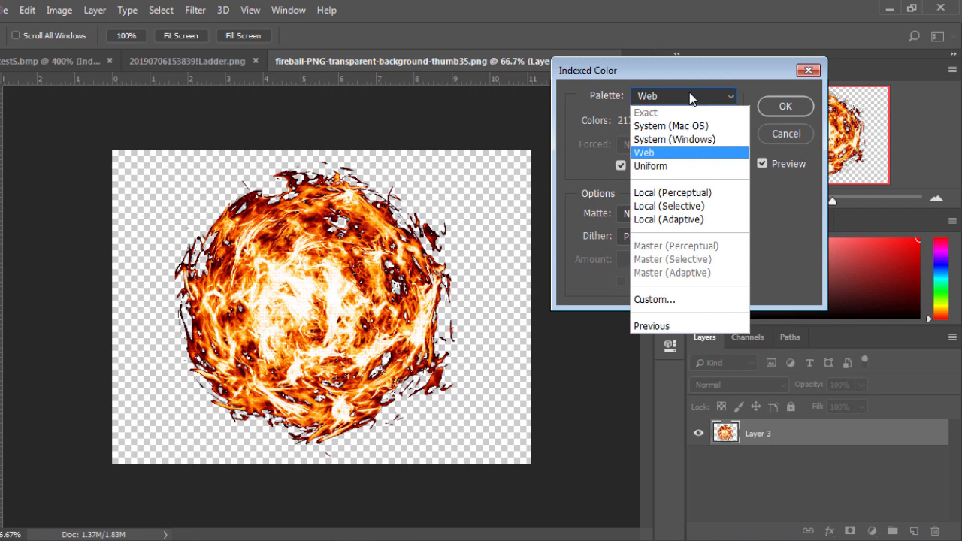
pyautogui.click(674, 222)
pyautogui.click(673, 98)
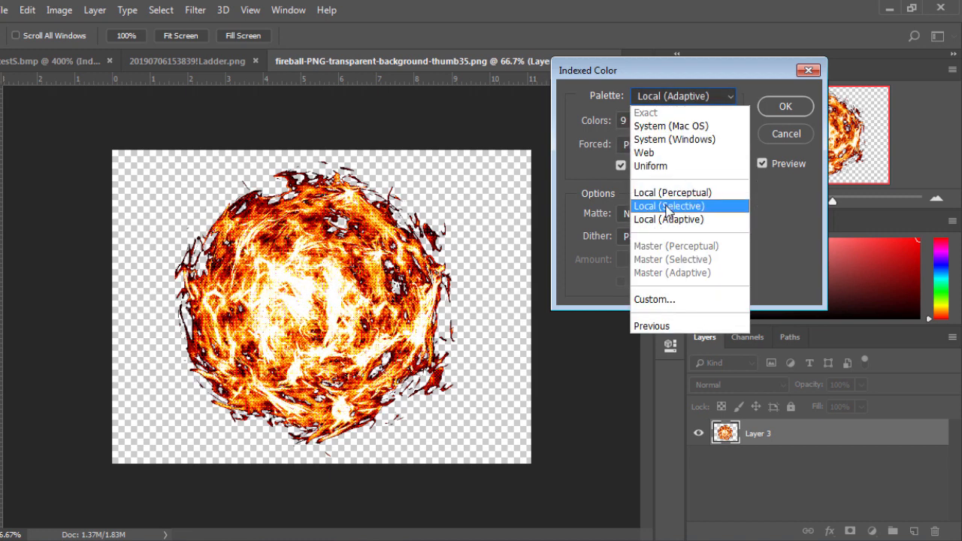
pyautogui.click(668, 206)
# - Force Web colors in the Local (Selective) palette and try to raise the color count to 500
pyautogui.click(658, 144)
pyautogui.click(643, 212)
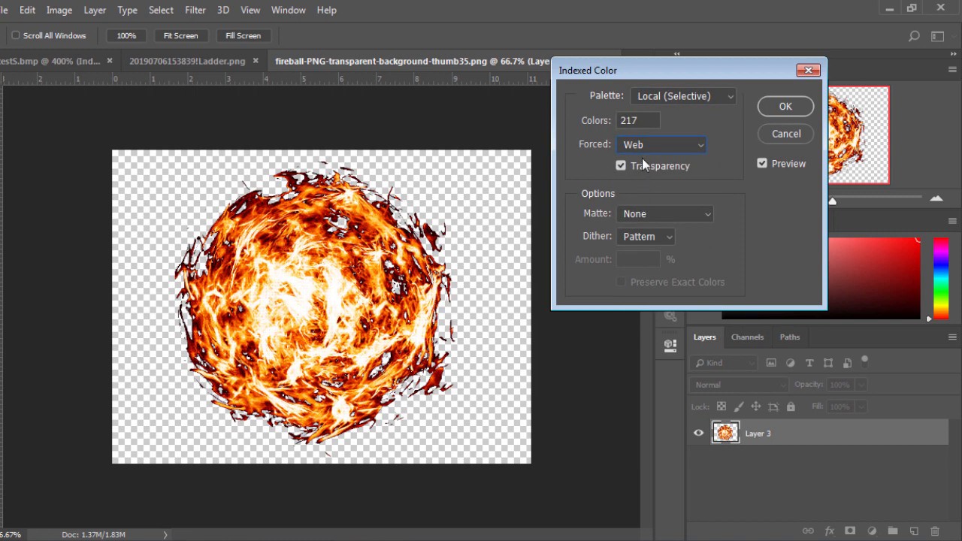
pyautogui.moveTo(646, 121); pyautogui.dragTo(591, 144)
pyautogui.write('255500')
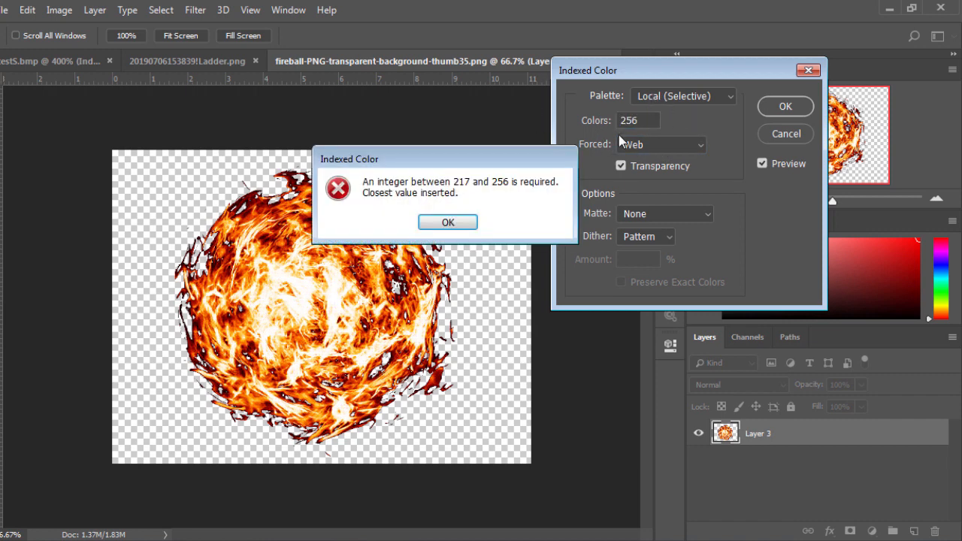
pyautogui.click(451, 224)
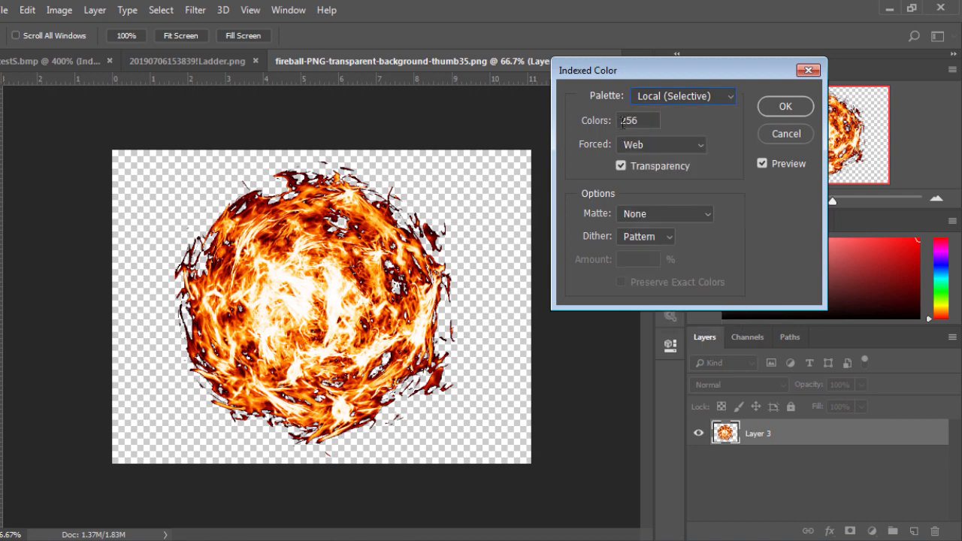
# - Compare how the fireball previews with the Web and System (Windows) palettes
pyautogui.click(677, 96)
pyautogui.click(645, 154)
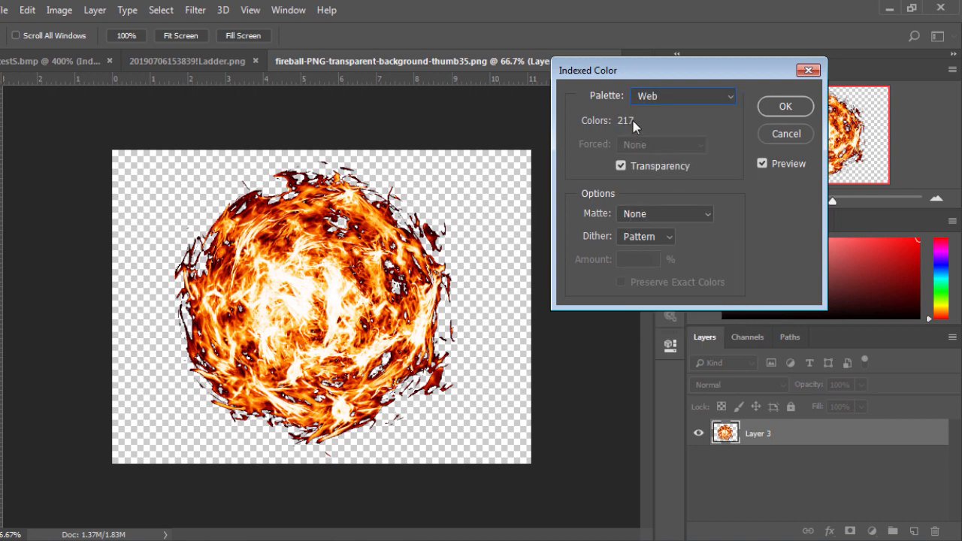
pyautogui.click(658, 96)
pyautogui.click(666, 140)
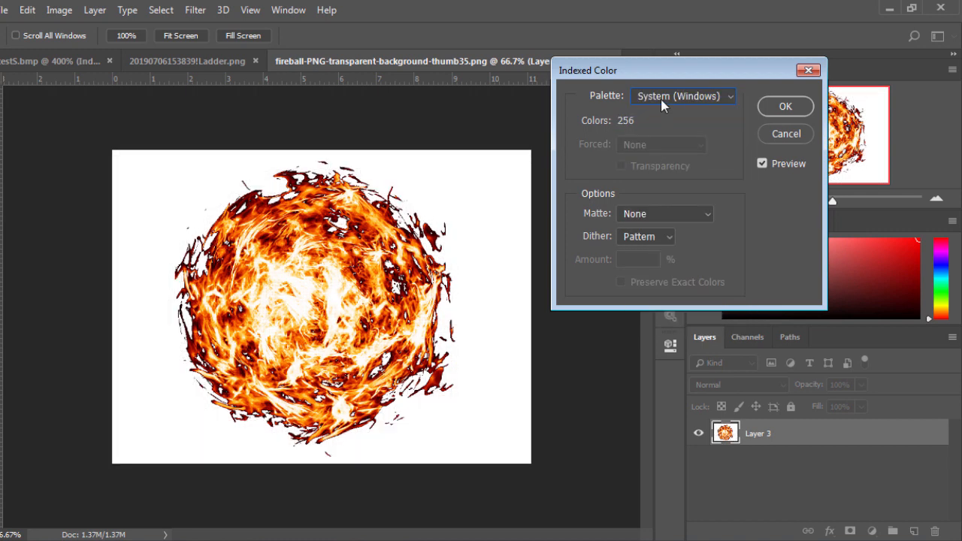
pyautogui.click(661, 100)
pyautogui.click(654, 140)
pyautogui.click(665, 100)
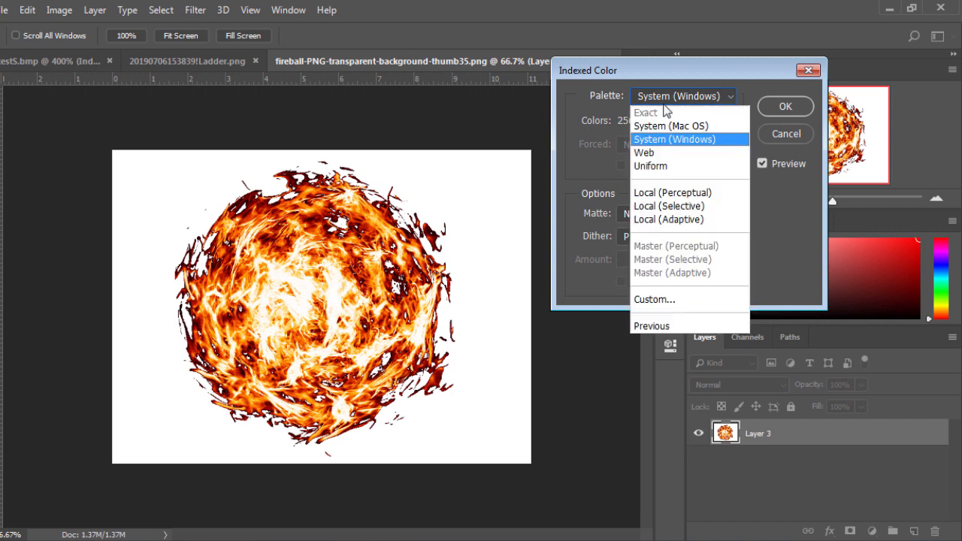
pyautogui.click(664, 153)
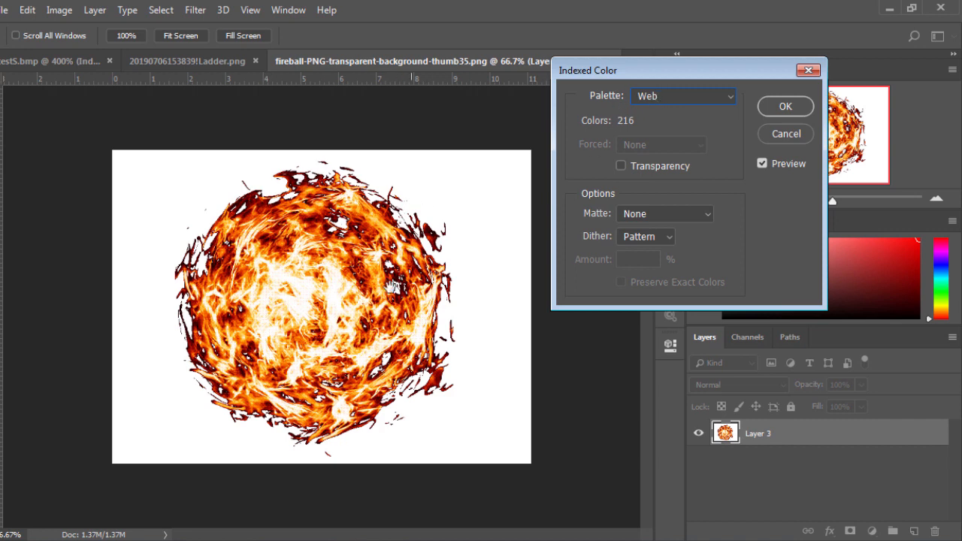
# - Compare the Uniform palette with System (Windows) and Web in the preview, ending on Uniform
pyautogui.click(682, 98)
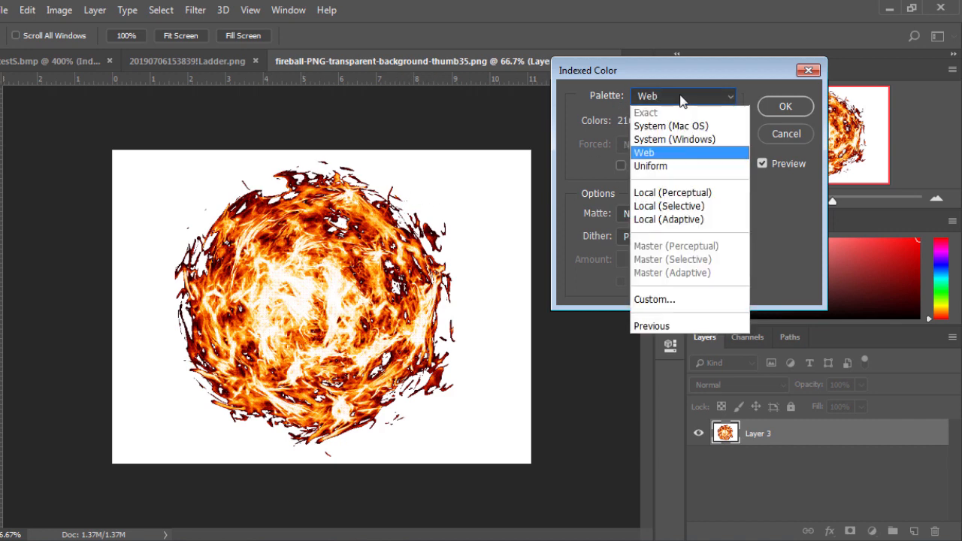
pyautogui.click(672, 168)
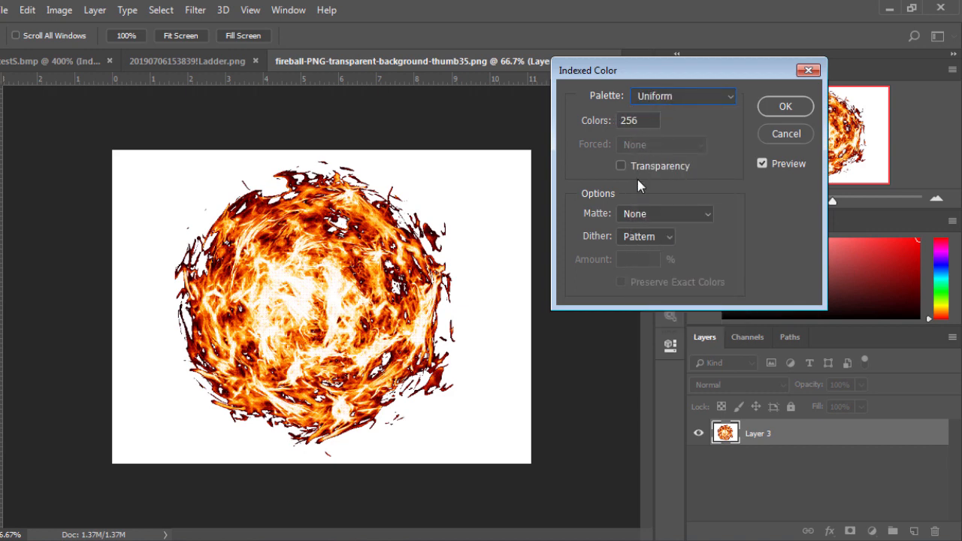
pyautogui.click(673, 98)
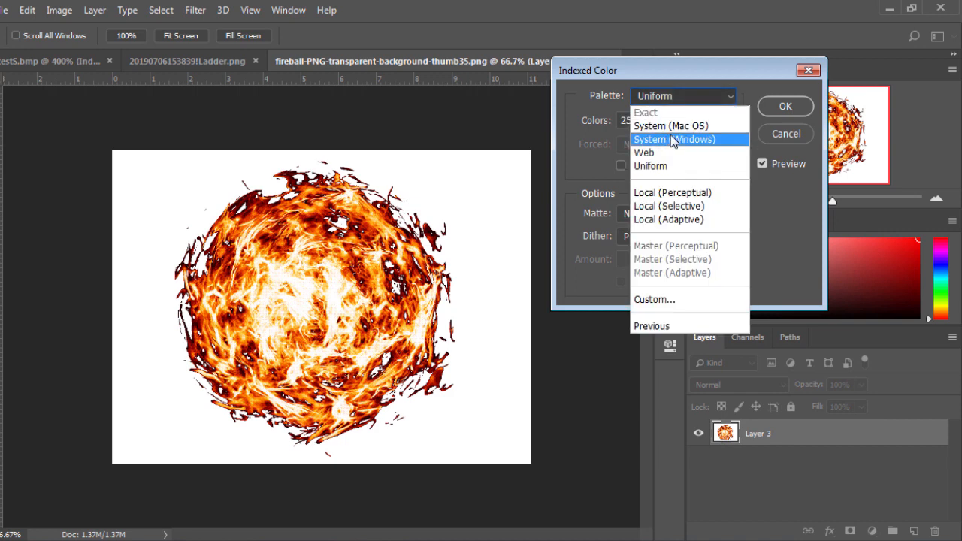
pyautogui.click(673, 140)
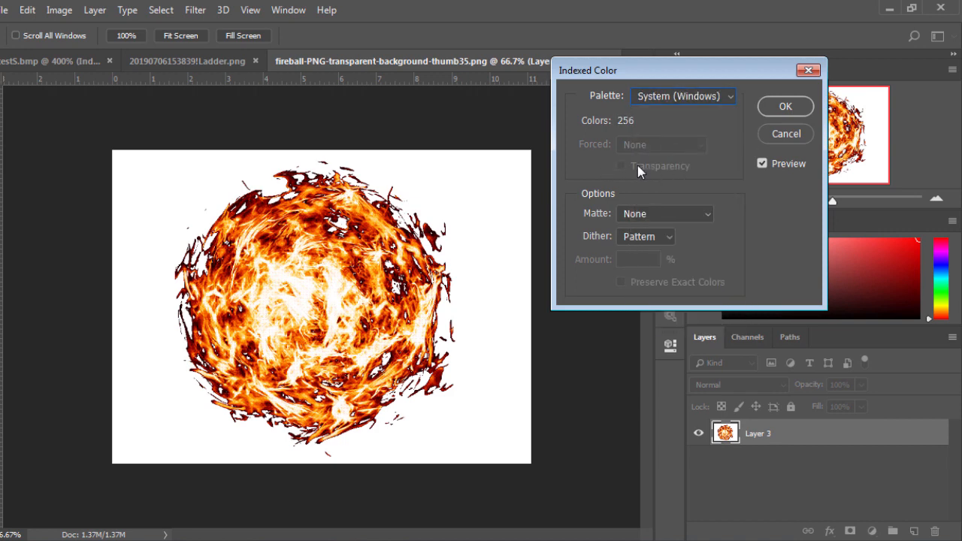
pyautogui.click(653, 98)
pyautogui.click(666, 154)
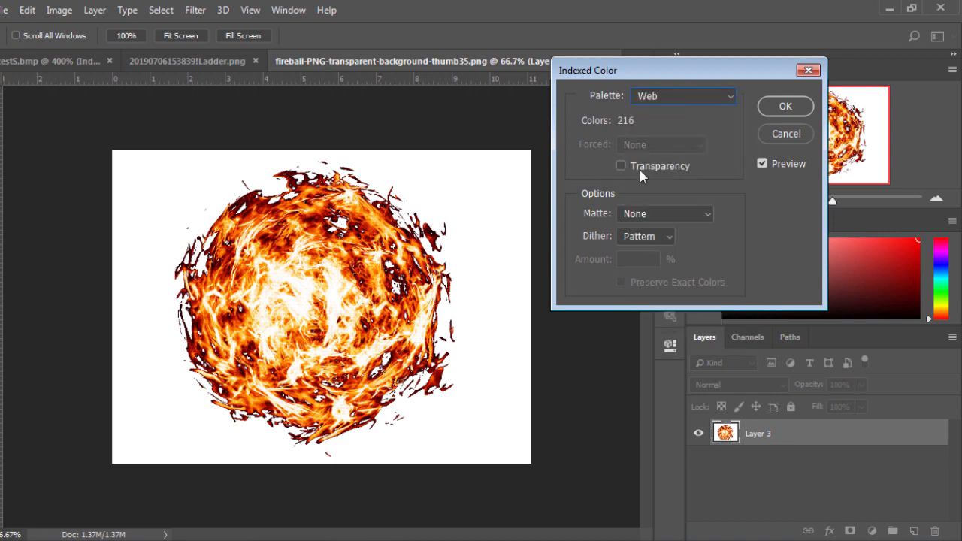
pyautogui.click(659, 98)
pyautogui.click(654, 164)
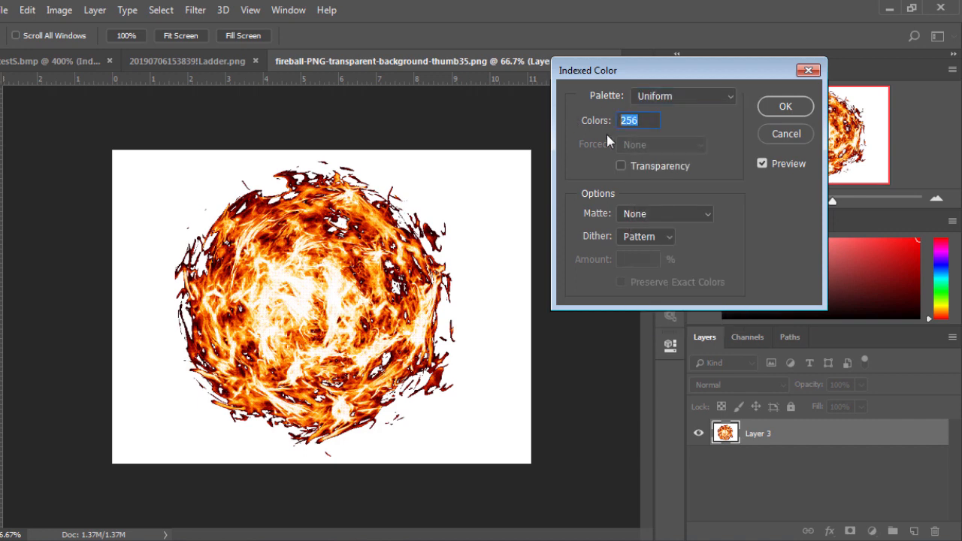
# - Try converting the fireball to Indexed Color with the Uniform palette and 50 colors, and undo the conversion
pyautogui.write('100')
pyautogui.click(670, 98)
pyautogui.click(669, 98)
pyautogui.doubleClick(638, 120)
pyautogui.write('50')
pyautogui.press('Return')
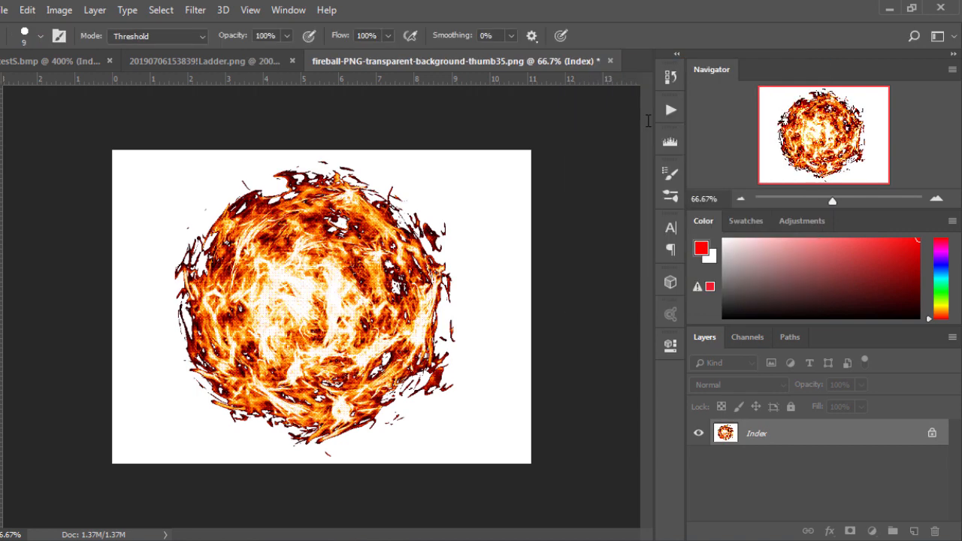
pyautogui.hotkey('ctrl', 'z')
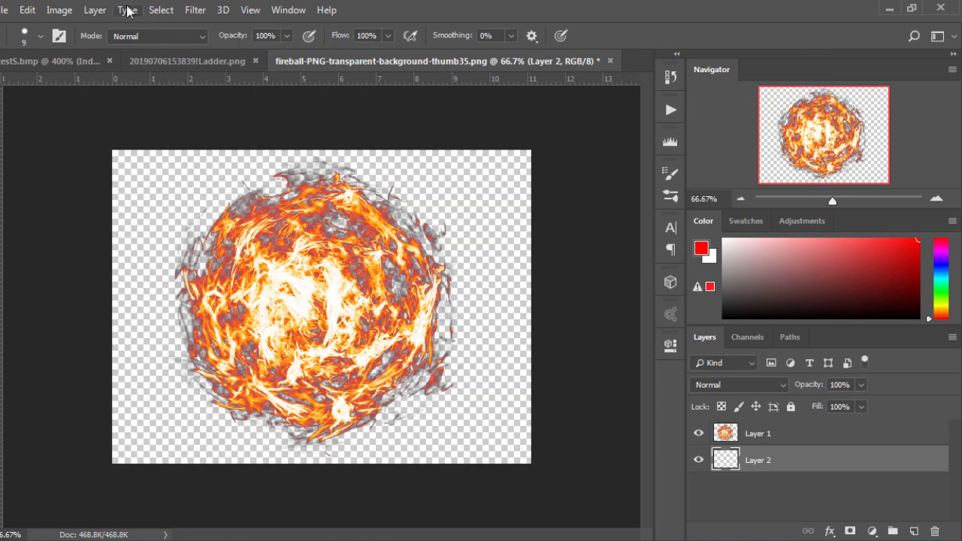
# - Duplicate the fireball layer Layer 1 and hide the copy
pyautogui.click(59, 10)
pyautogui.moveTo(69, 29)
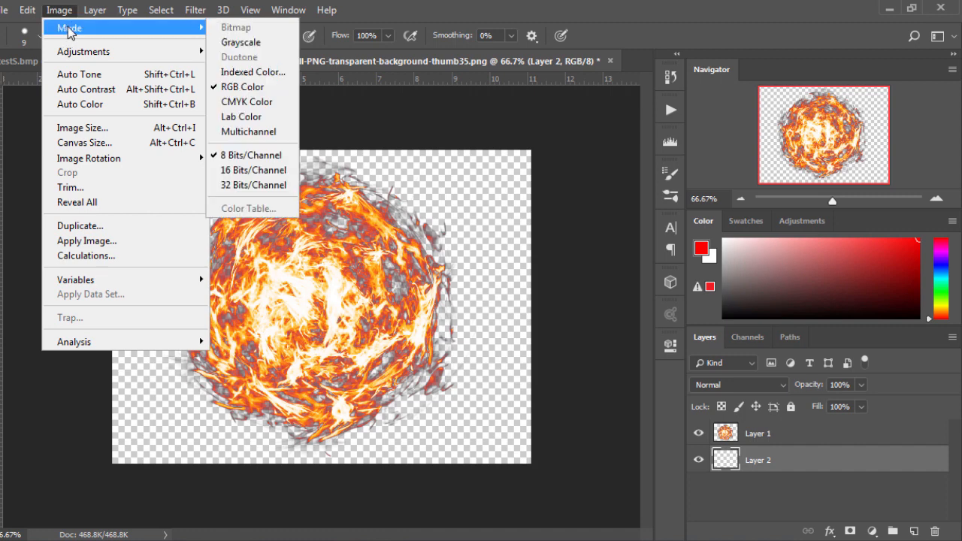
pyautogui.click(774, 433)
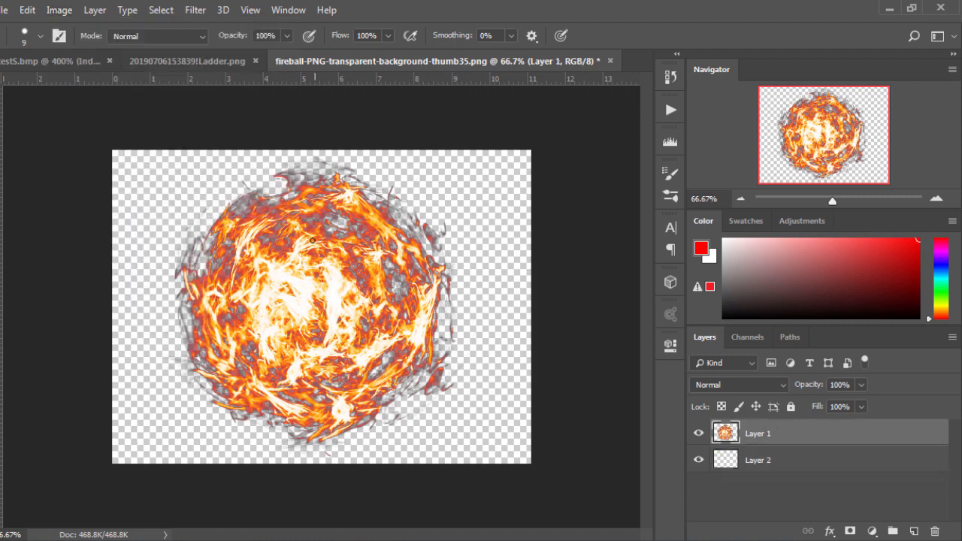
pyautogui.rightClick(776, 427)
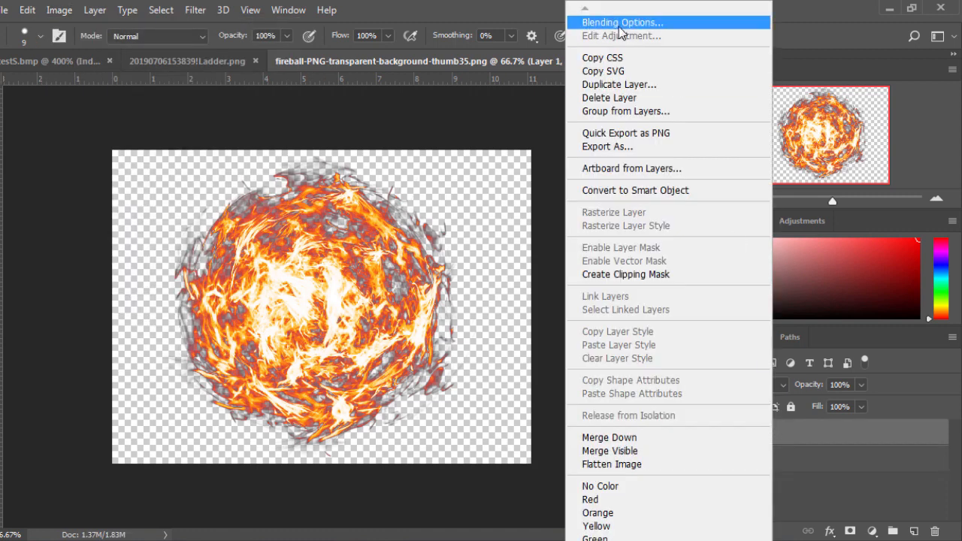
pyautogui.click(626, 85)
pyautogui.click(589, 219)
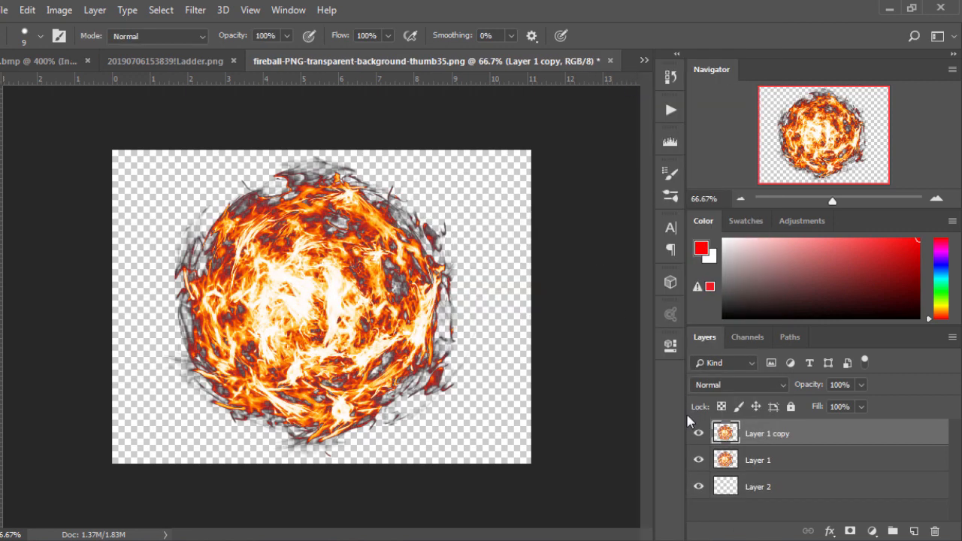
pyautogui.click(699, 434)
pyautogui.click(700, 434)
pyautogui.click(699, 434)
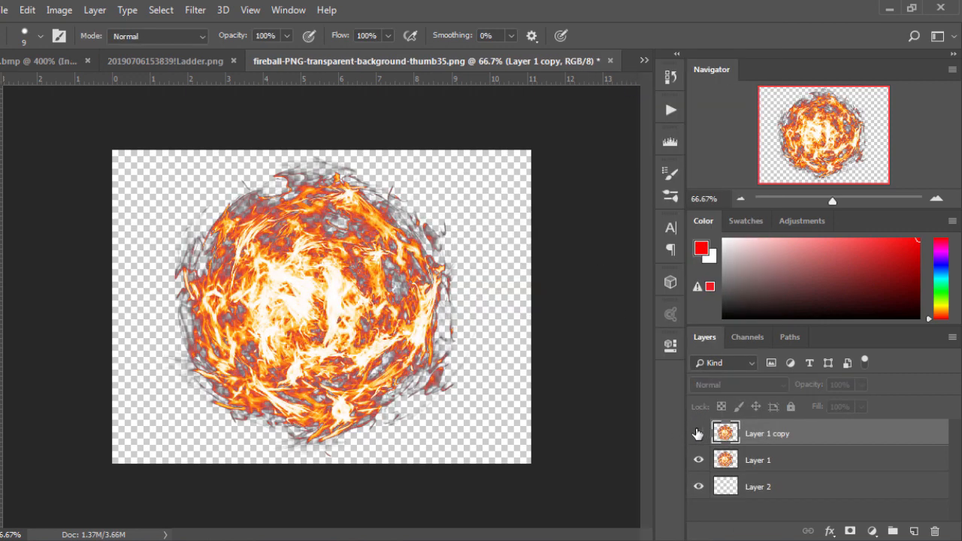
# - Start converting the image to Indexed Color, accepting the merge of visible layers and discarding of hidden ones
pyautogui.rightClick(766, 440)
pyautogui.click(58, 10)
pyautogui.click(59, 10)
pyautogui.moveTo(126, 36)
pyautogui.click(253, 72)
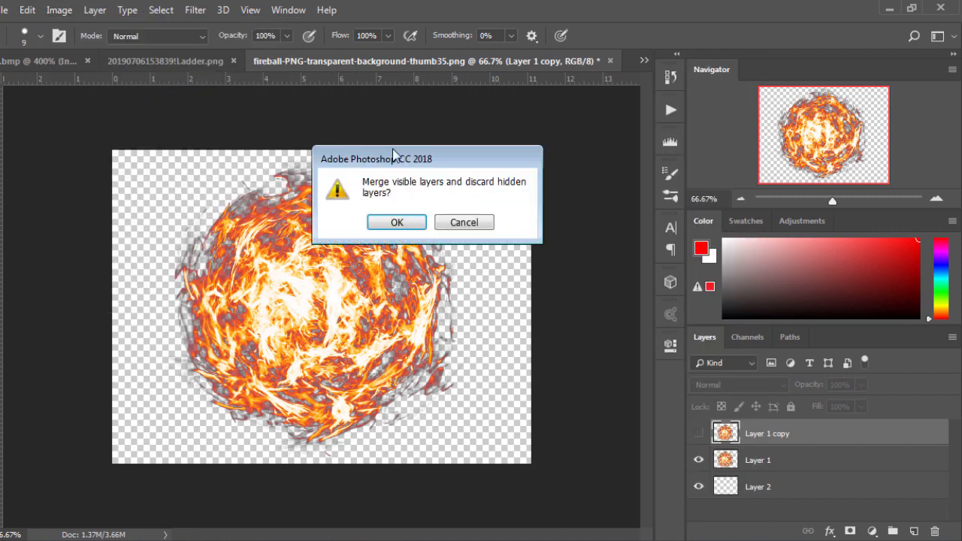
pyautogui.click(396, 221)
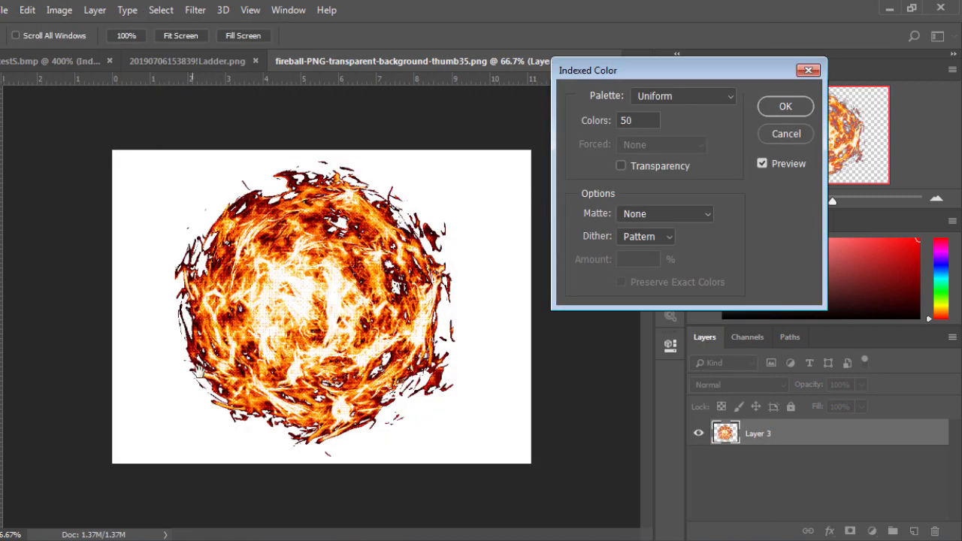
# - Set the indexed palette to Uniform with 256 colors and turn on transparency
pyautogui.click(679, 97)
pyautogui.click(674, 153)
pyautogui.click(686, 97)
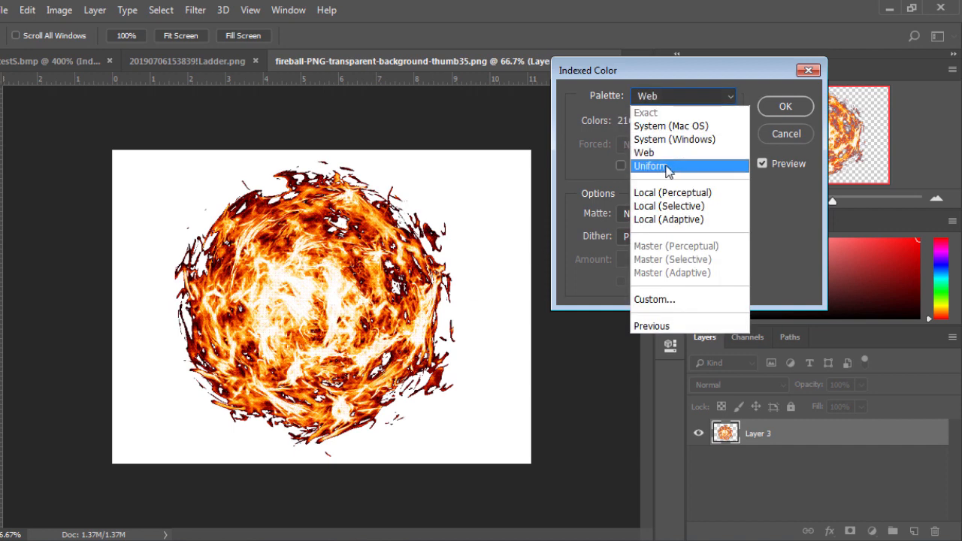
pyautogui.click(665, 166)
pyautogui.doubleClick(637, 121)
pyautogui.write('256')
pyautogui.click(644, 166)
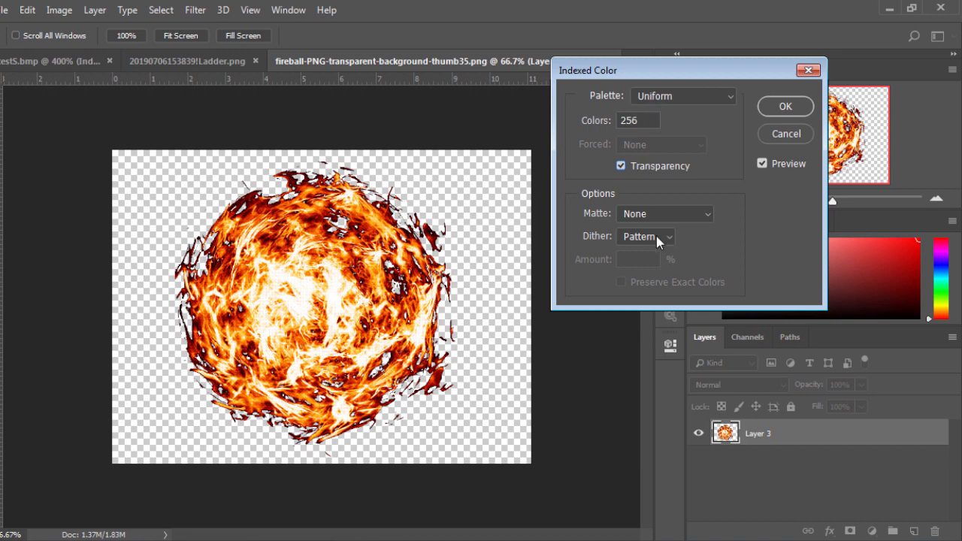
# - Compare the Web and Uniform palettes, and try the conversion with the Web palette and transparency
pyautogui.click(663, 97)
pyautogui.click(661, 154)
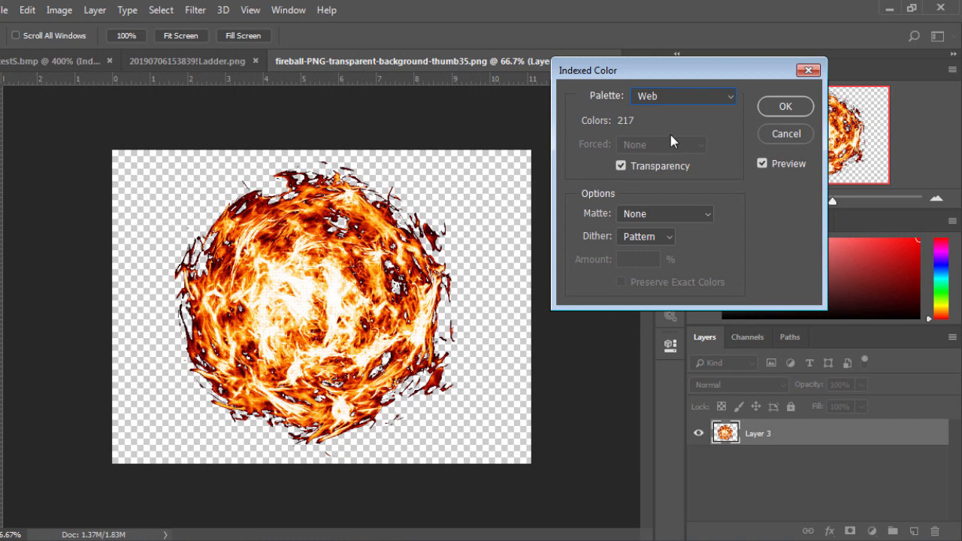
pyautogui.click(671, 98)
pyautogui.click(663, 167)
pyautogui.click(672, 100)
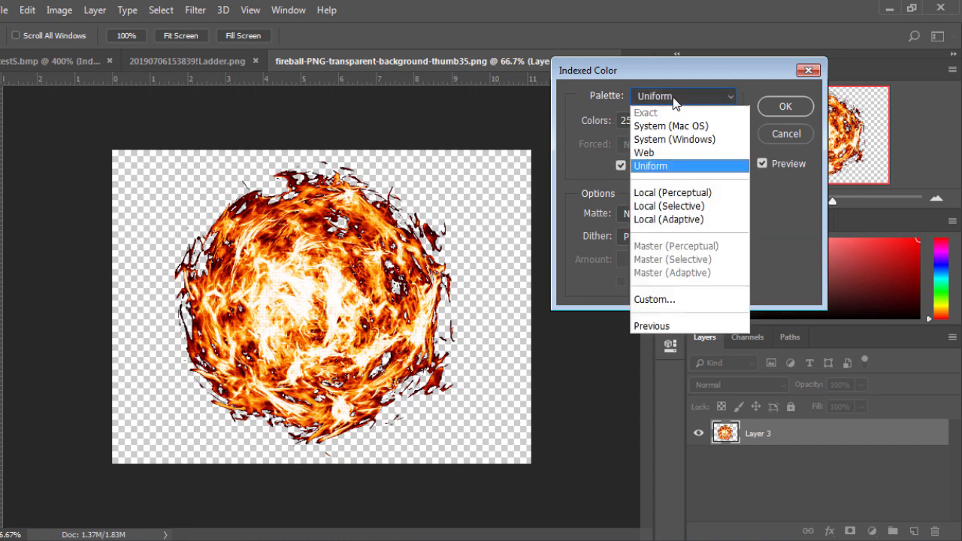
pyautogui.click(670, 156)
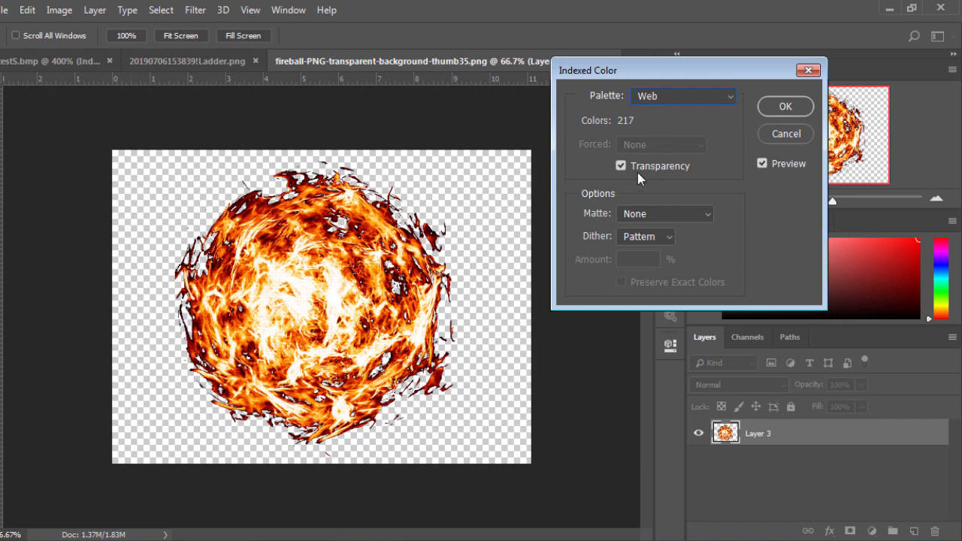
pyautogui.click(785, 107)
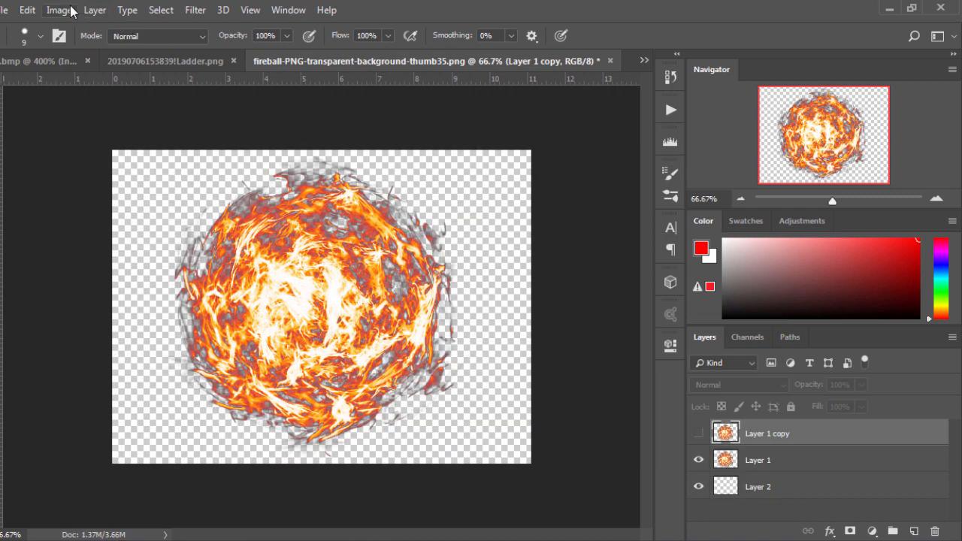
# - Resize the fireball image to 512 × 512 pixels
pyautogui.click(66, 10)
pyautogui.click(85, 132)
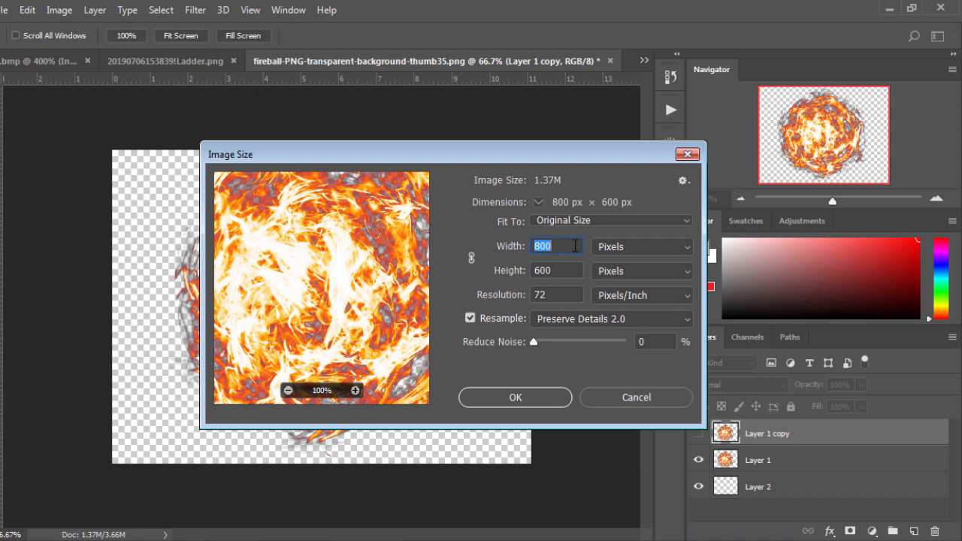
pyautogui.write('512')
pyautogui.press('Tab')
pyautogui.write('512')
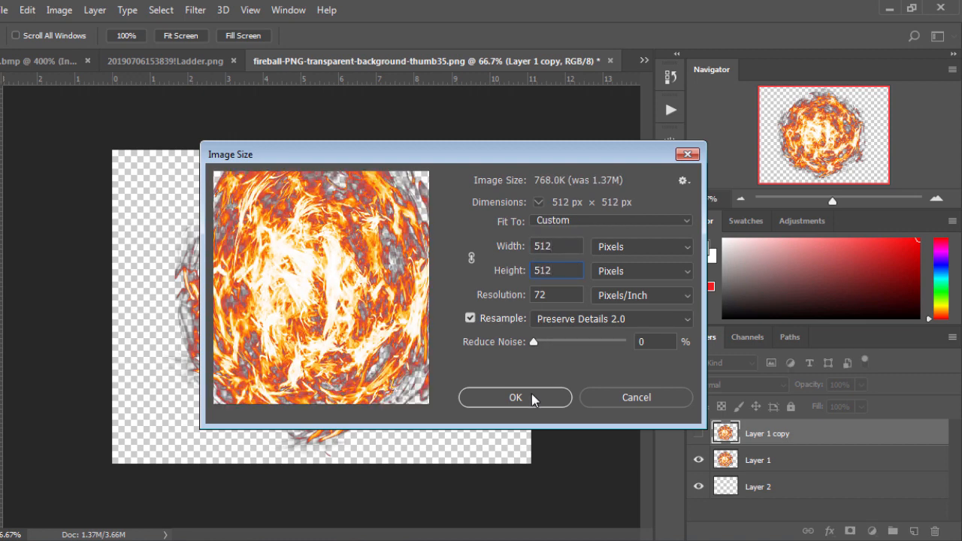
pyautogui.click(515, 397)
# - Free-transform the fireball on Layer 1, reducing its height until it looks round again
pyautogui.click(758, 468)
pyautogui.hotkey('ctrl', 't')
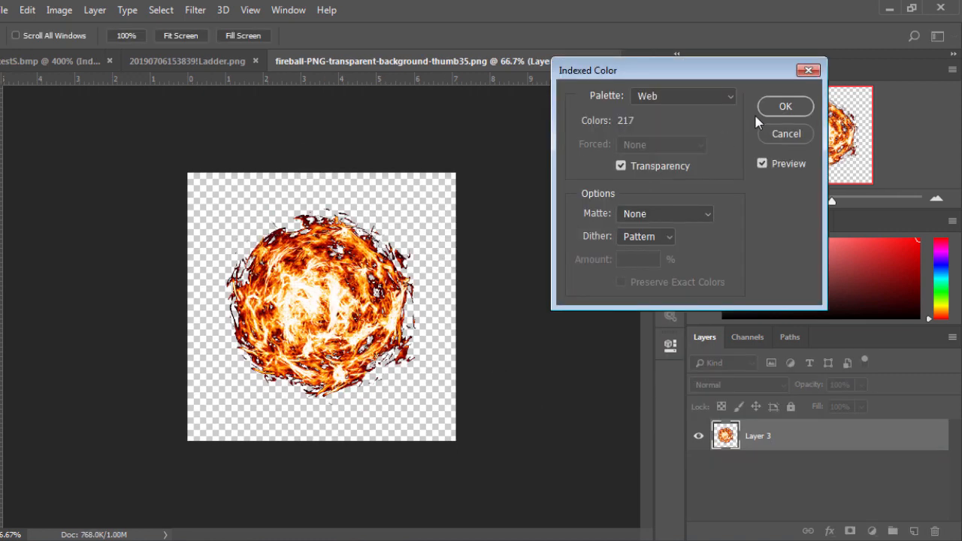
pyautogui.click(796, 106)
pyautogui.hotkey('ctrl', '0')
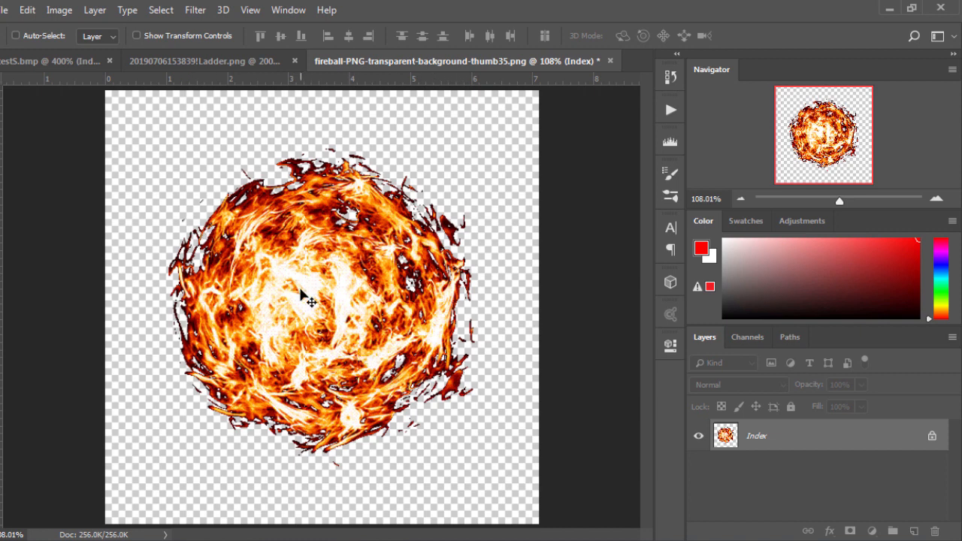
# - Change the transparent entry in the image's color table to pure blue, R 0, G 0, B 255
pyautogui.click(65, 12)
pyautogui.moveTo(75, 28)
pyautogui.click(256, 210)
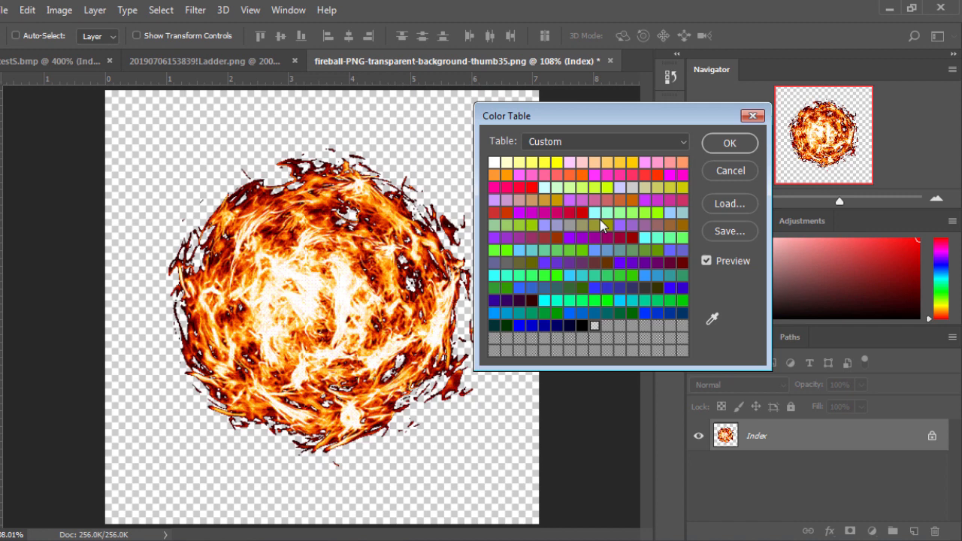
pyautogui.click(595, 324)
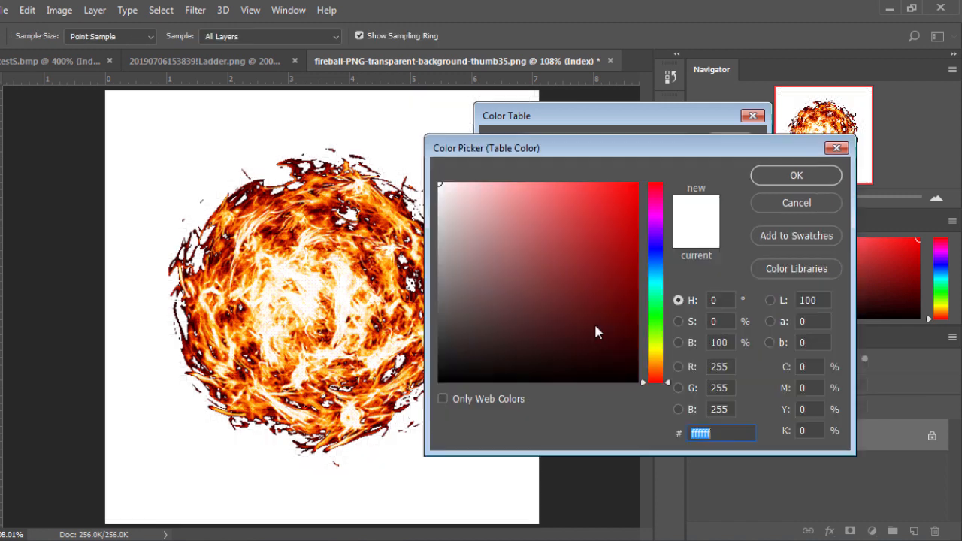
pyautogui.moveTo(657, 314); pyautogui.dragTo(649, 245)
pyautogui.click(637, 182)
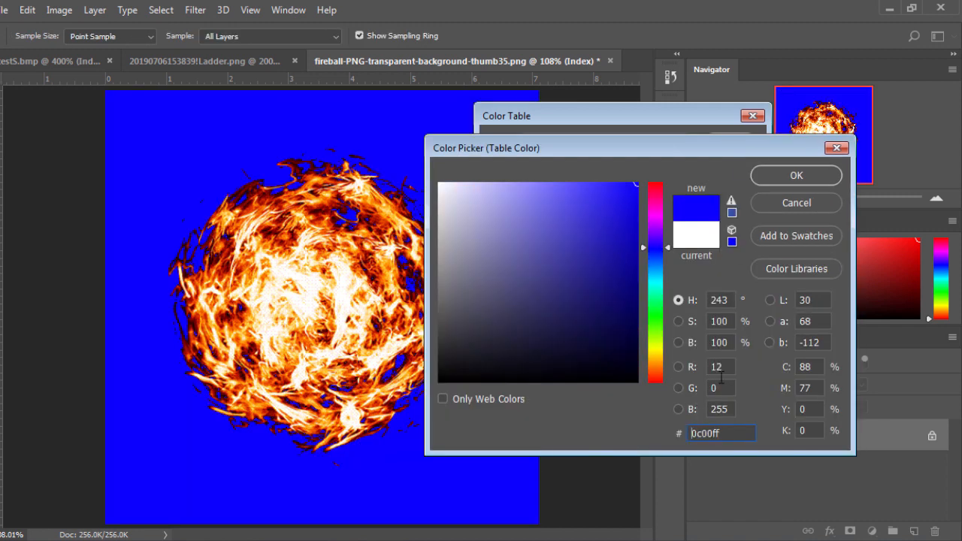
pyautogui.click(689, 369)
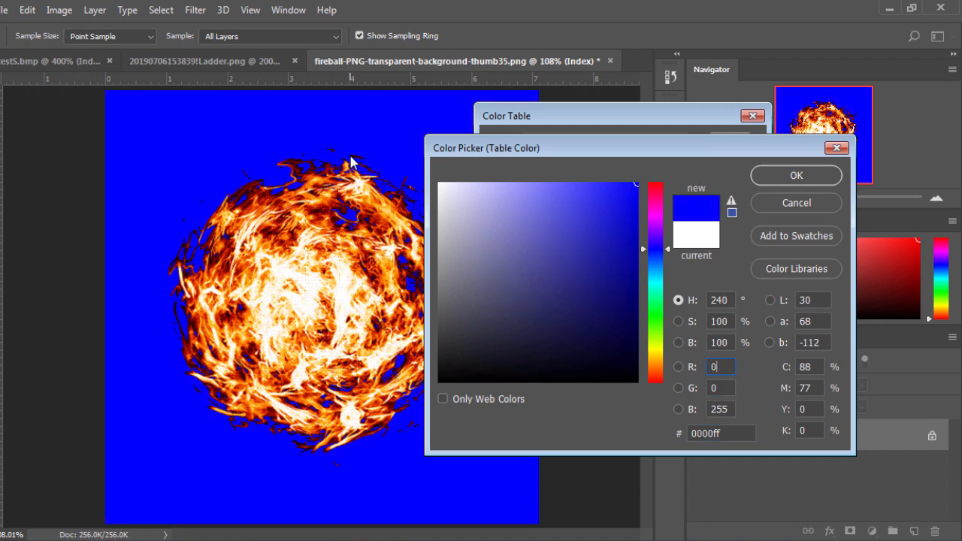
pyautogui.click(720, 409)
pyautogui.click(795, 178)
pyautogui.click(723, 146)
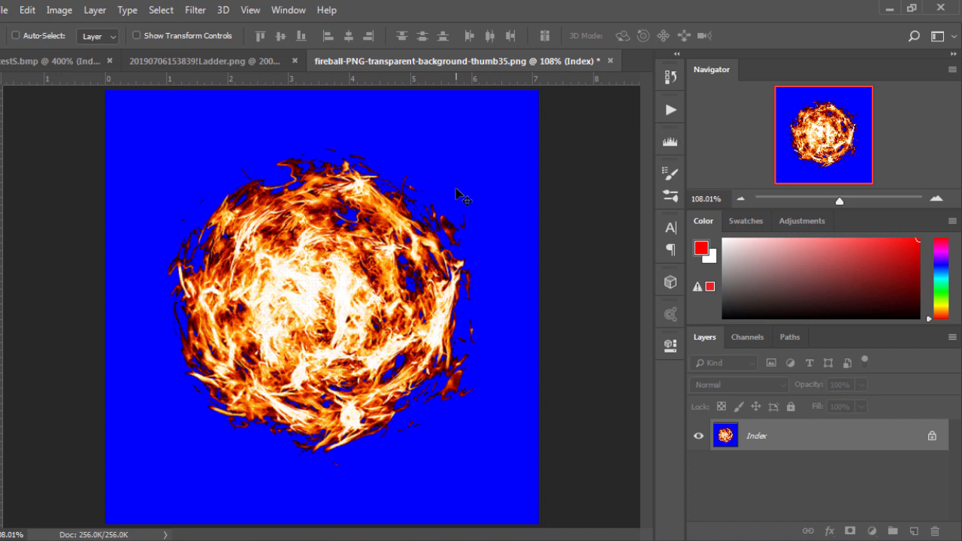
# - Save the fireball image as a BMP named fireFIRE, using Windows format and 8-bit depth
pyautogui.hotkey('ctrl', '1')
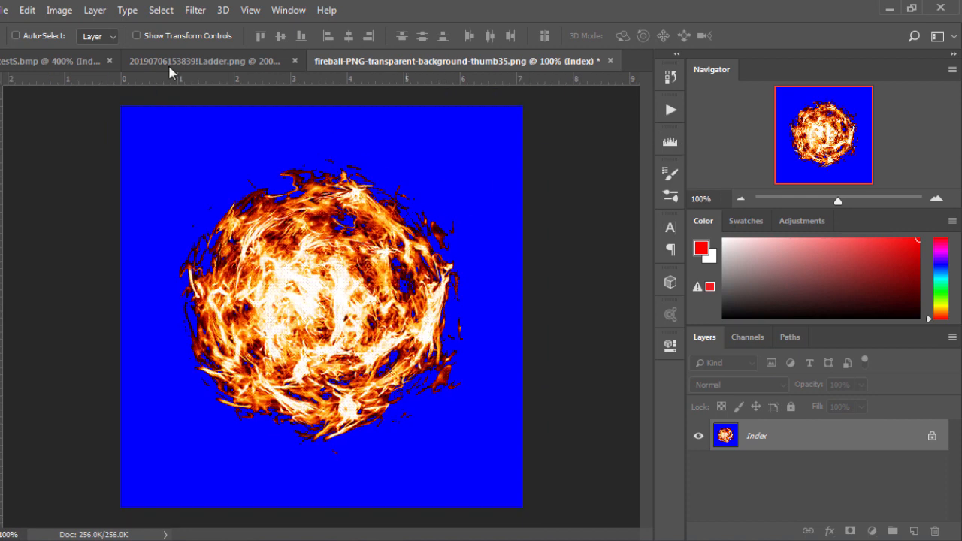
pyautogui.click(3, 10)
pyautogui.click(26, 127)
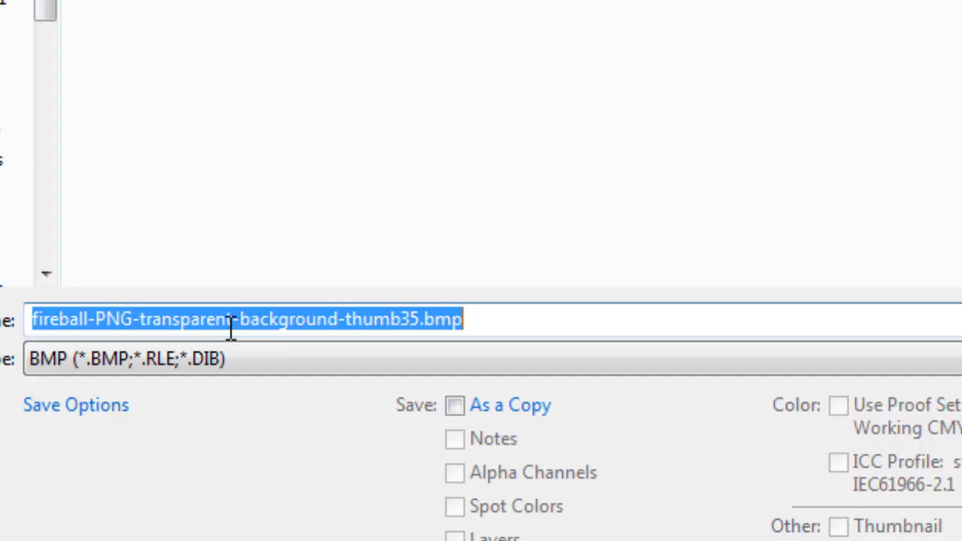
pyautogui.write('fire')
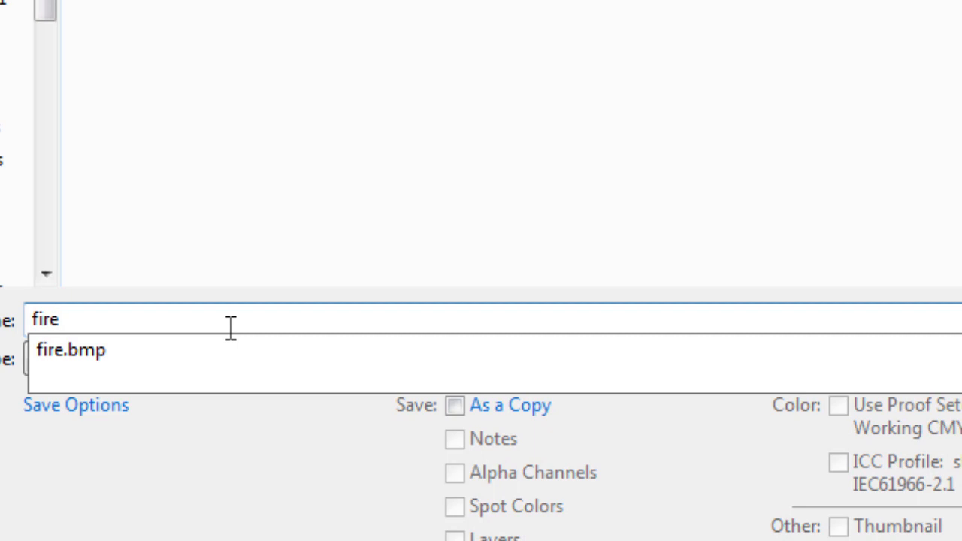
pyautogui.write('FIRE')
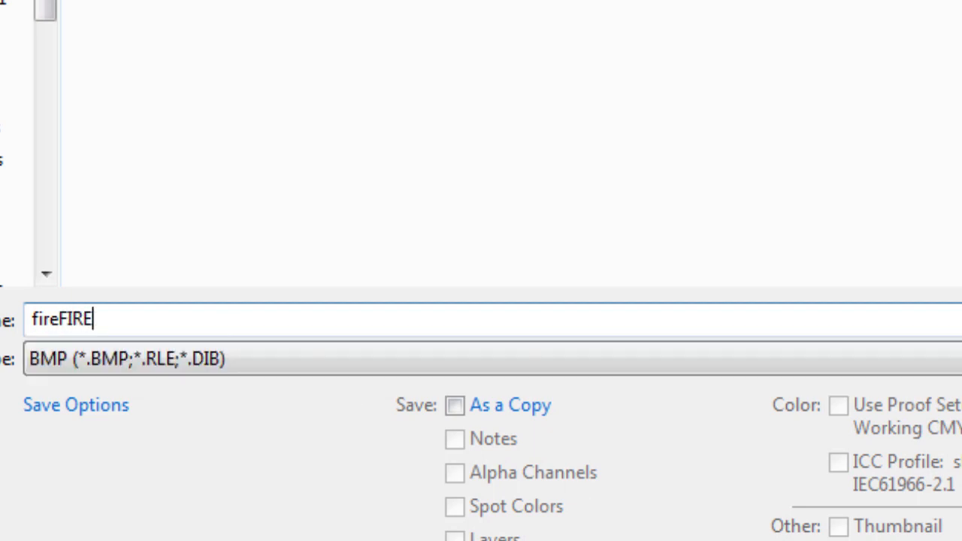
pyautogui.press('Return')
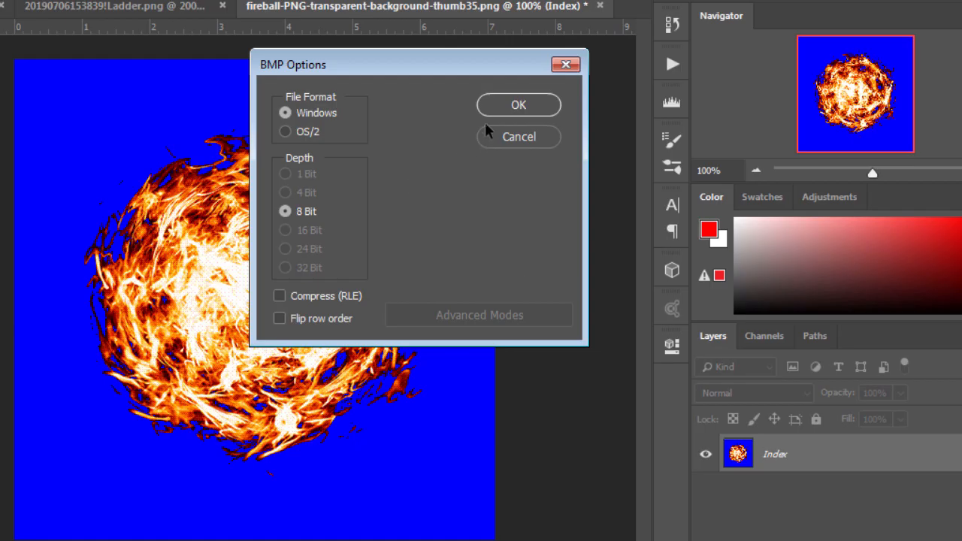
pyautogui.click(494, 105)
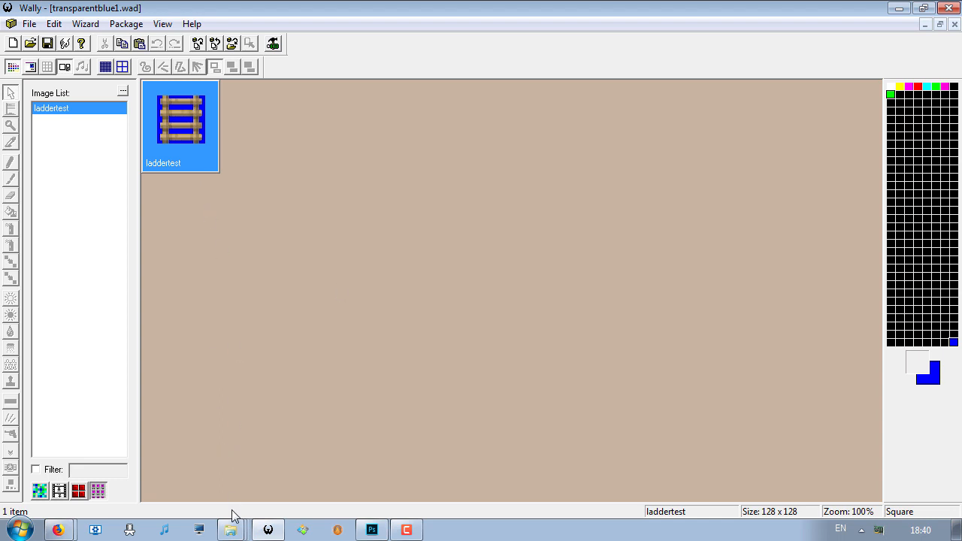
# - Switch to Wally and replace the laddertest texture in transparentblue1.wad with the fireFIRE and testS images
pyautogui.press('Delete')
pyautogui.press('Return')
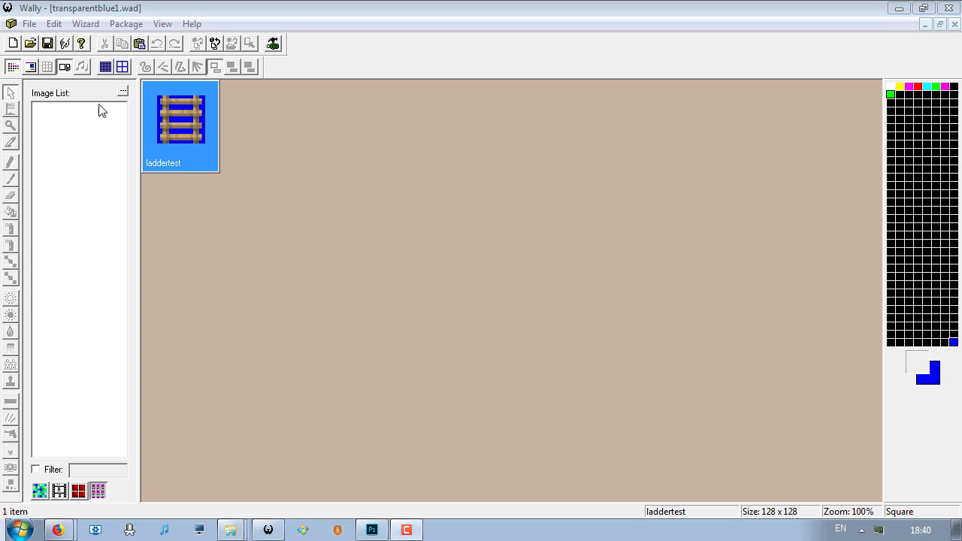
pyautogui.click(98, 8)
pyautogui.click(29, 23)
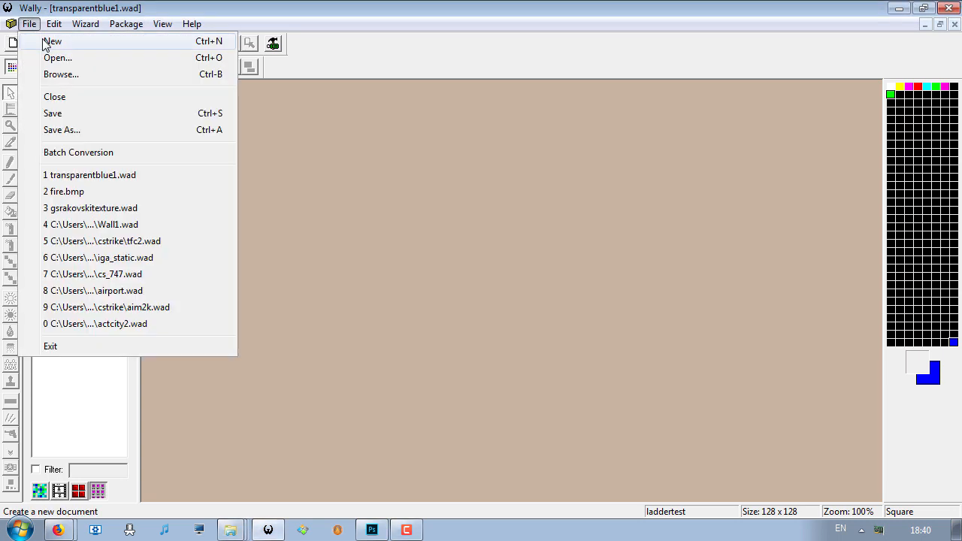
pyautogui.click(73, 14)
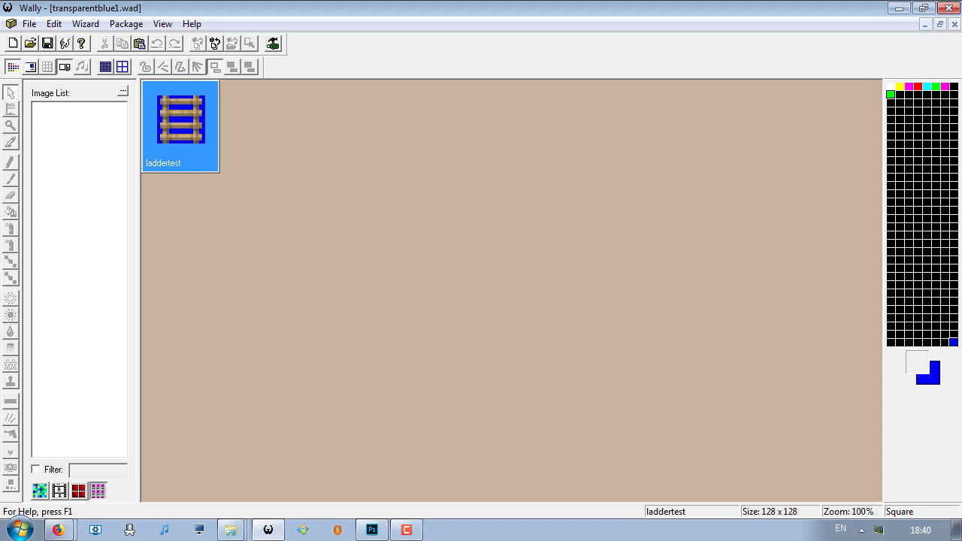
pyautogui.moveTo(314, 241); pyautogui.dragTo(337, 199)
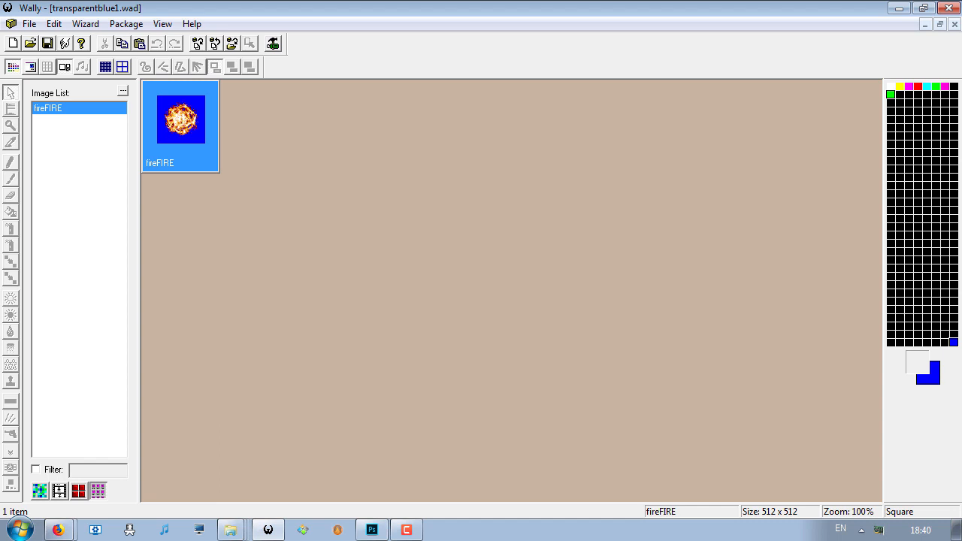
pyautogui.moveTo(286, 262); pyautogui.dragTo(245, 305)
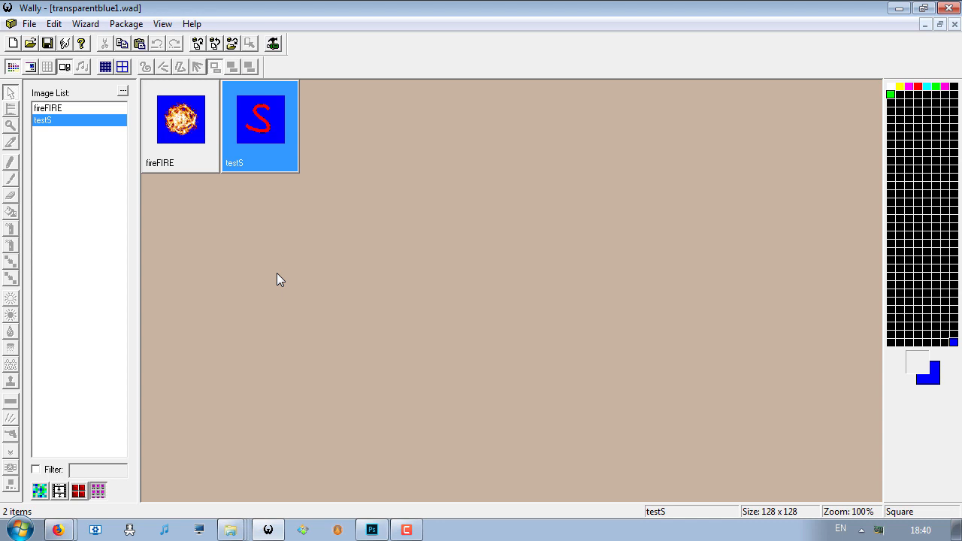
# - Rename the fireFIRE texture to {fireFIRE so its name carries the transparency prefix
pyautogui.rightClick(161, 126)
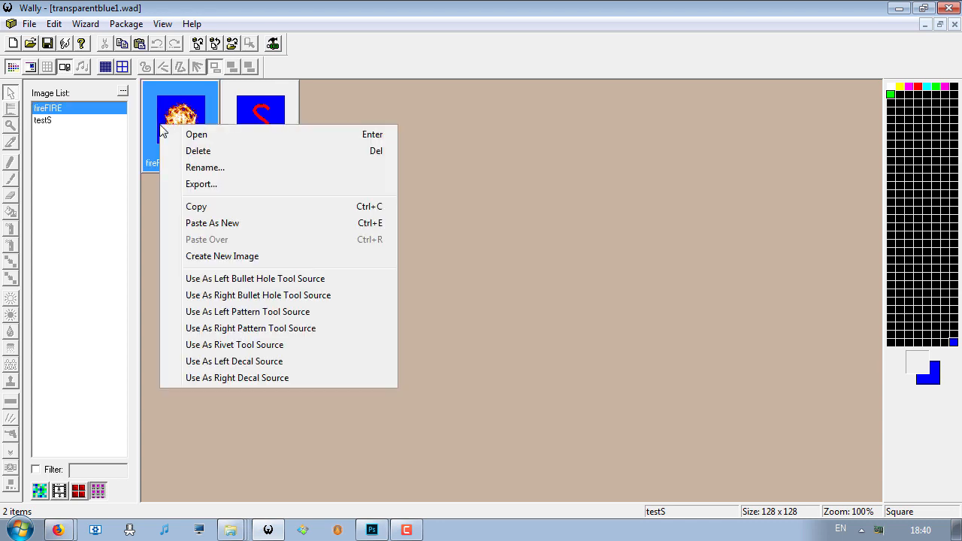
pyautogui.click(211, 166)
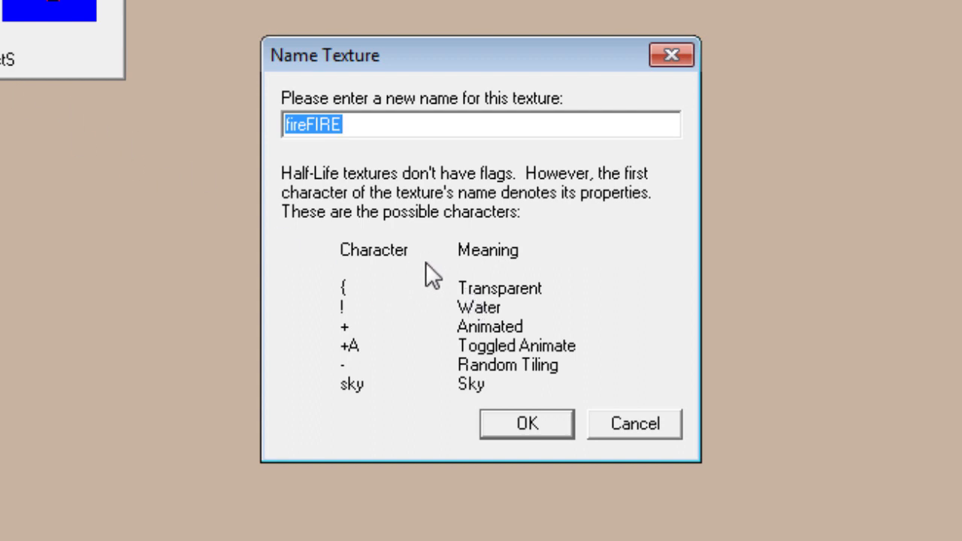
pyautogui.click(289, 124)
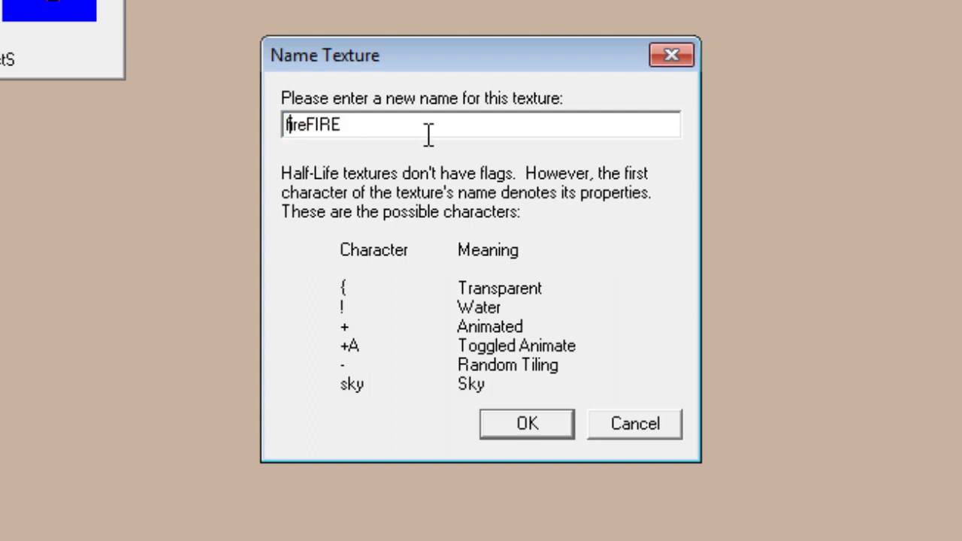
pyautogui.write('{')
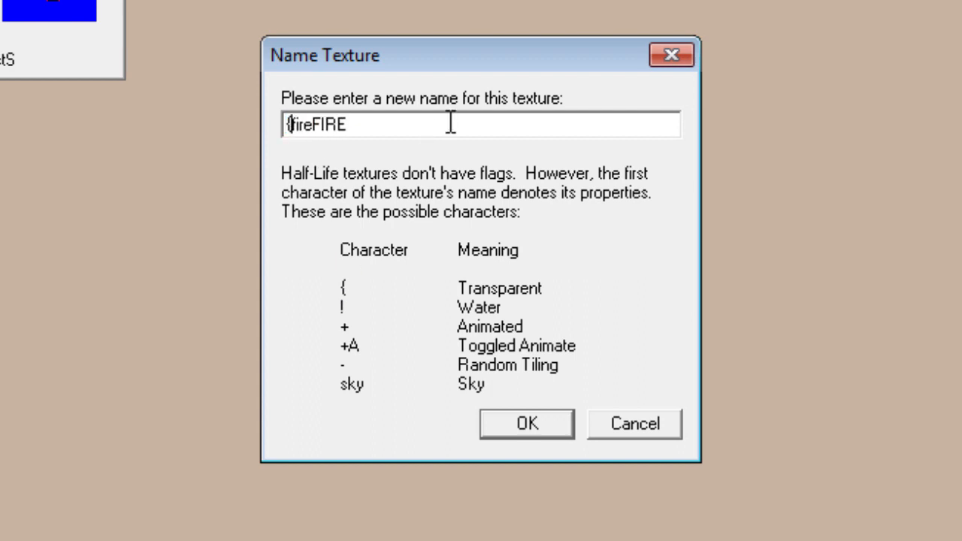
pyautogui.click(545, 431)
# - Rename the testS texture to {testS with the transparency prefix
pyautogui.rightClick(42, 1)
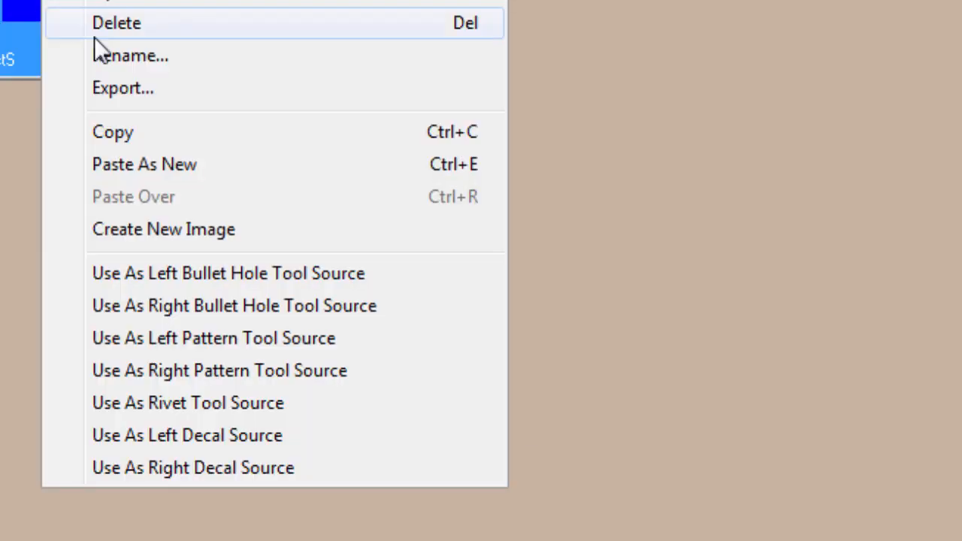
pyautogui.click(174, 63)
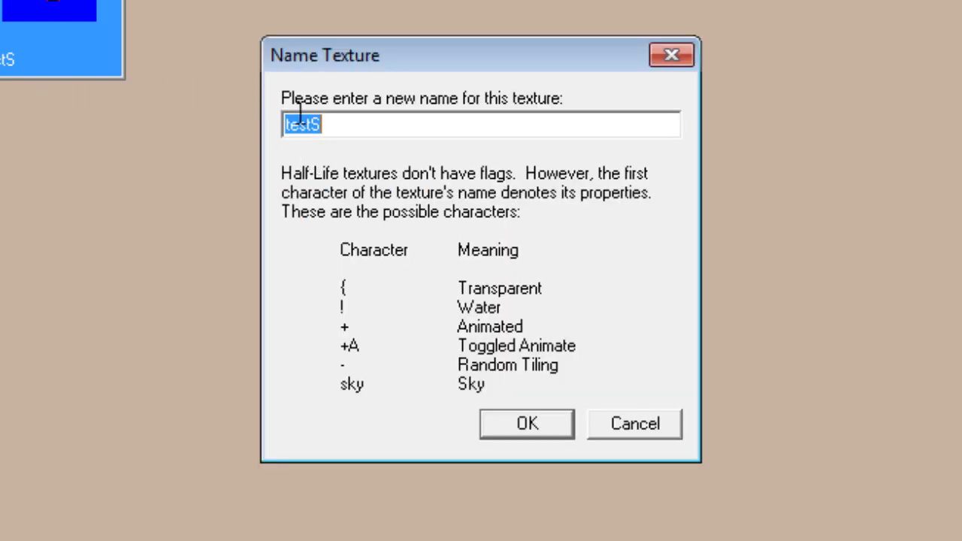
pyautogui.press('Home')
pyautogui.write('{')
pyautogui.click(527, 421)
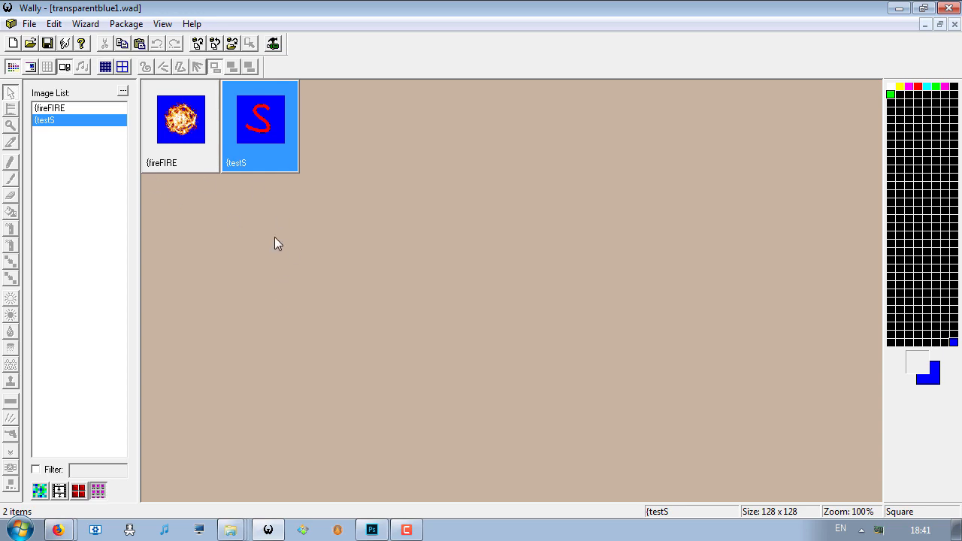
# - Open the {fireFIRE and {testS textures in turn and examine their full-size images and smaller mipmaps
pyautogui.doubleClick(179, 126)
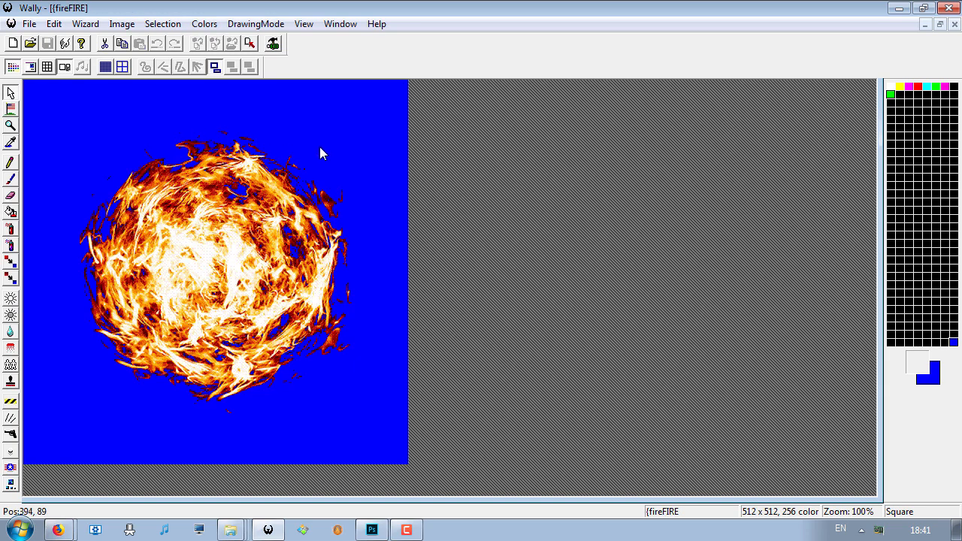
pyautogui.scroll(-1, 333, 158)
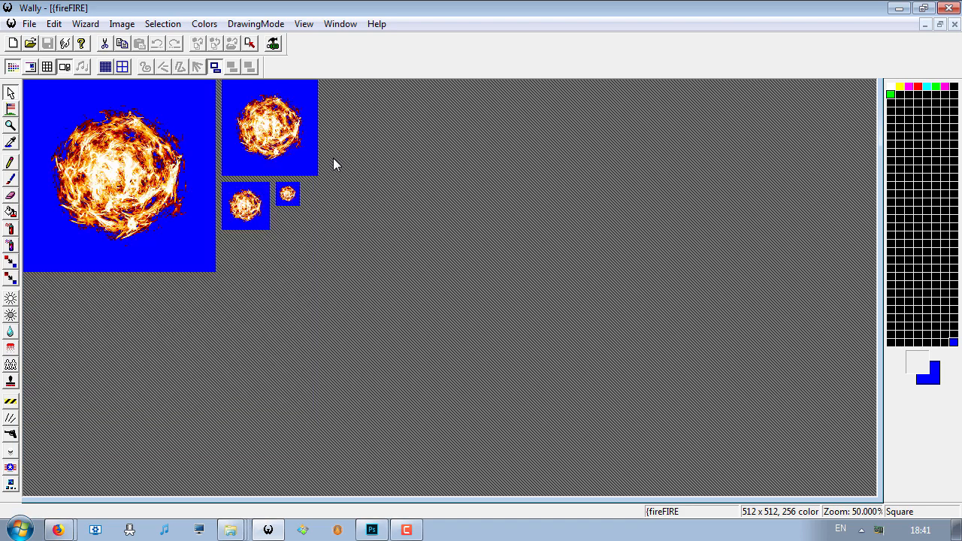
pyautogui.scroll(1, 275, 362)
pyautogui.scroll(-1, 274, 363)
pyautogui.click(955, 24)
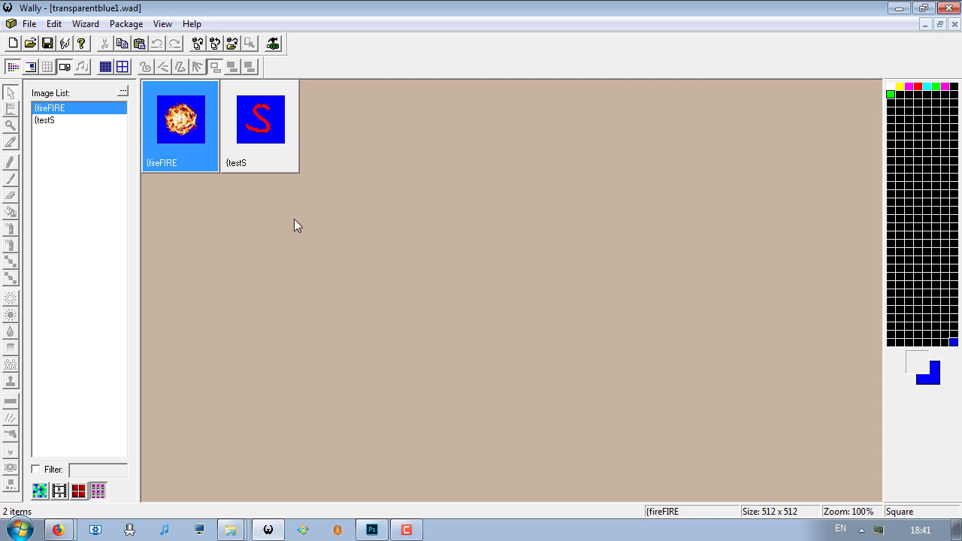
pyautogui.click(242, 163)
pyautogui.doubleClick(261, 132)
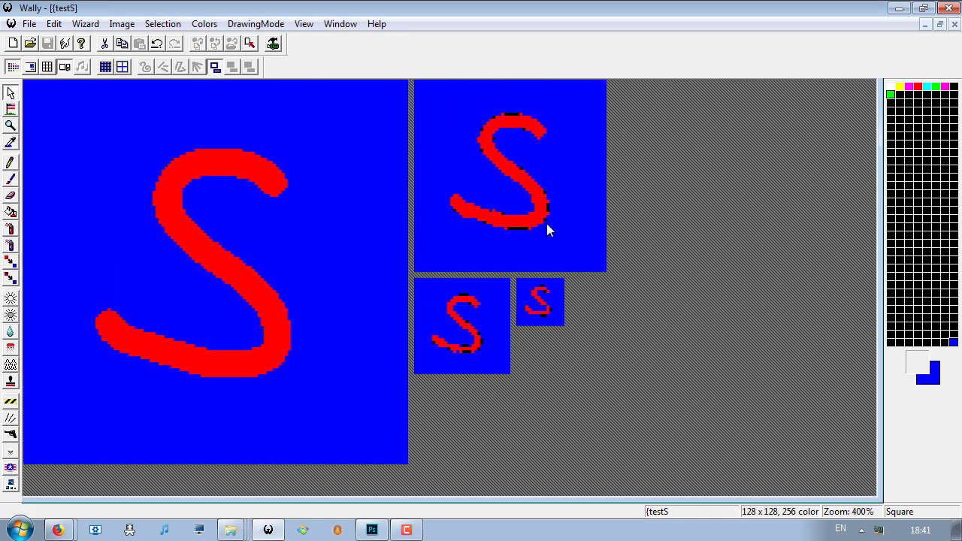
pyautogui.scroll(-1, 213, 178)
pyautogui.scroll(1, 212, 178)
# - Open the palette editor for {testS and compare the RGB values of the blue entries at index 6 and 8
pyautogui.click(118, 27)
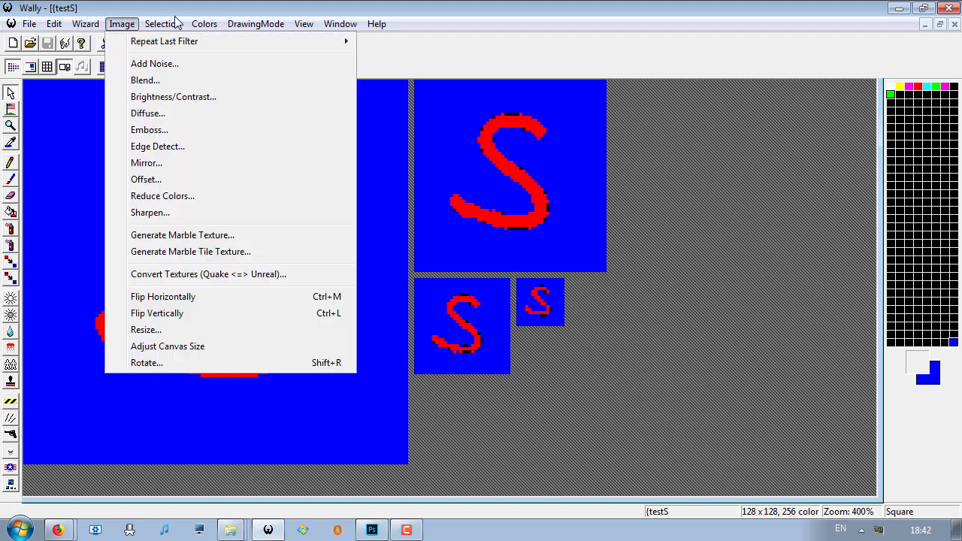
pyautogui.moveTo(207, 24)
pyautogui.click(229, 42)
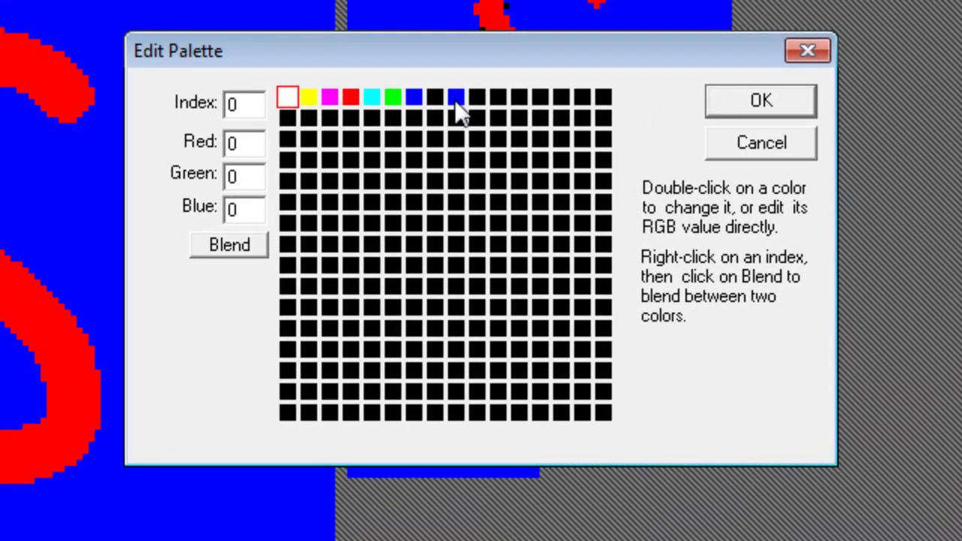
pyautogui.click(414, 97)
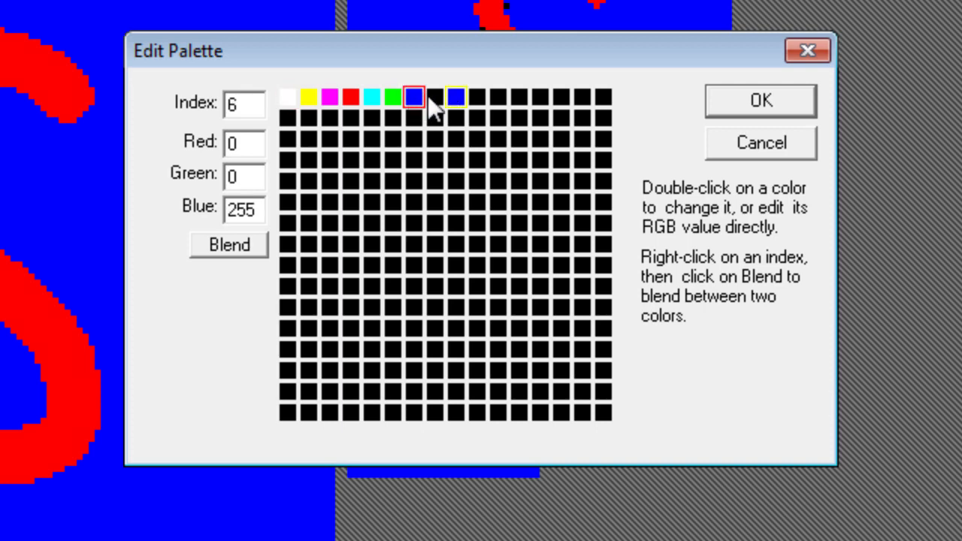
pyautogui.click(456, 97)
pyautogui.click(414, 98)
pyautogui.click(456, 98)
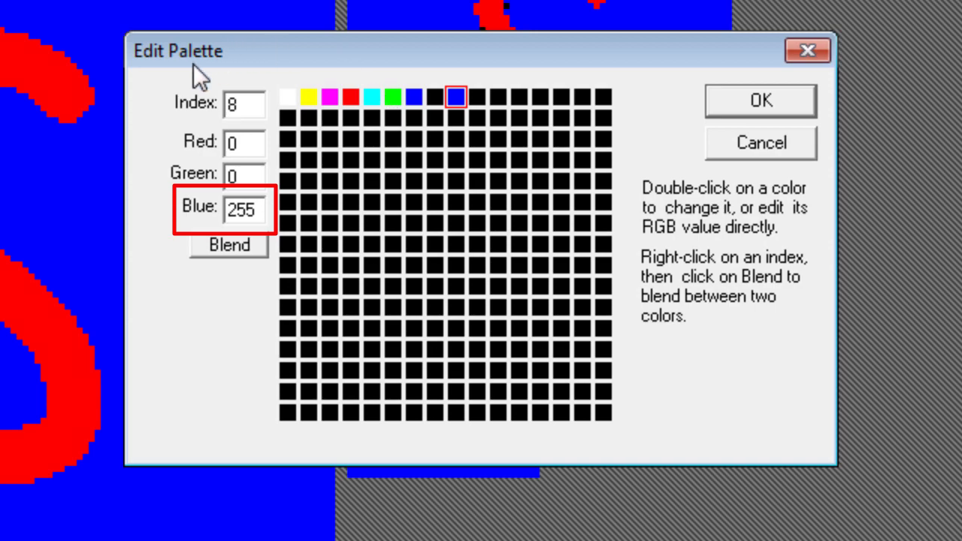
# - Reopen the {testS palette and set the red value of palette index 8 to 255
pyautogui.click(756, 154)
pyautogui.click(204, 23)
pyautogui.click(240, 38)
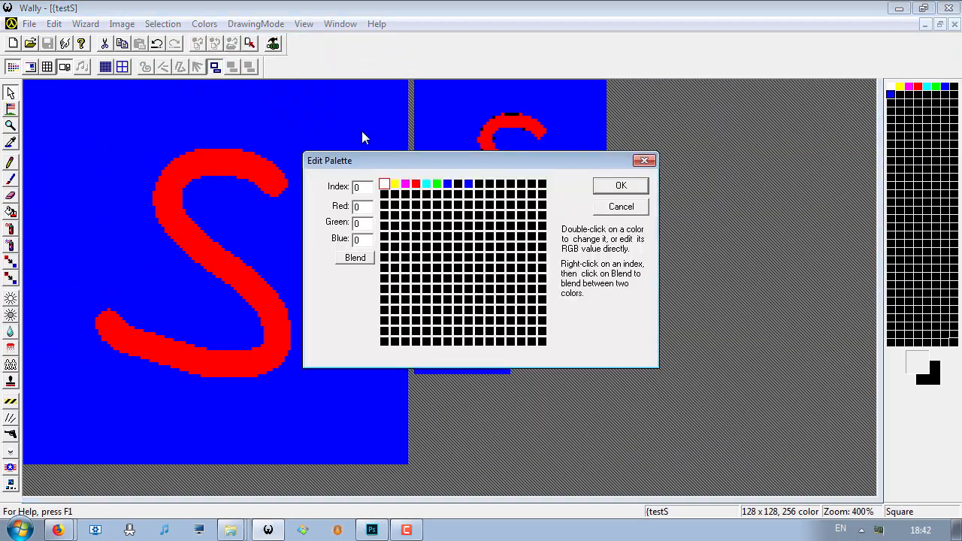
pyautogui.click(468, 184)
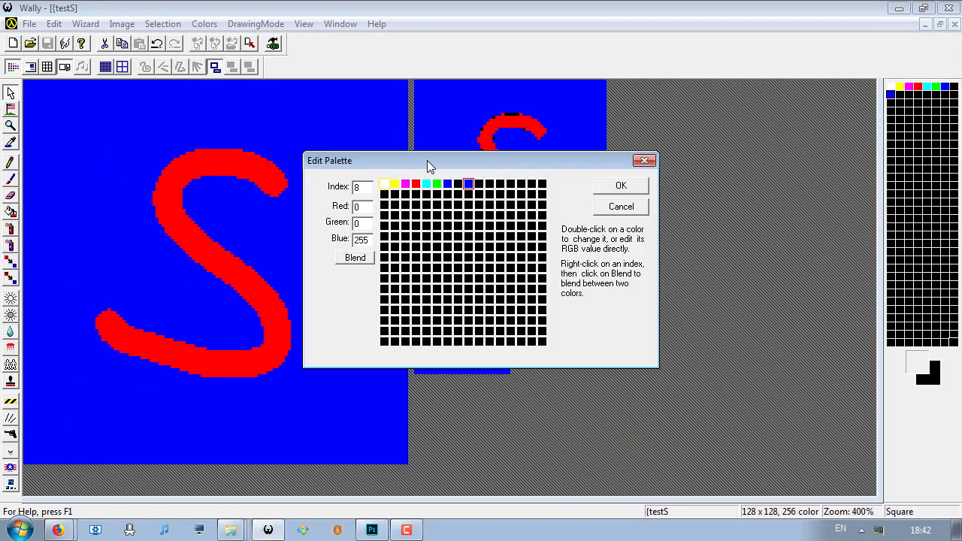
pyautogui.moveTo(430, 165); pyautogui.dragTo(493, 222)
pyautogui.doubleClick(421, 262)
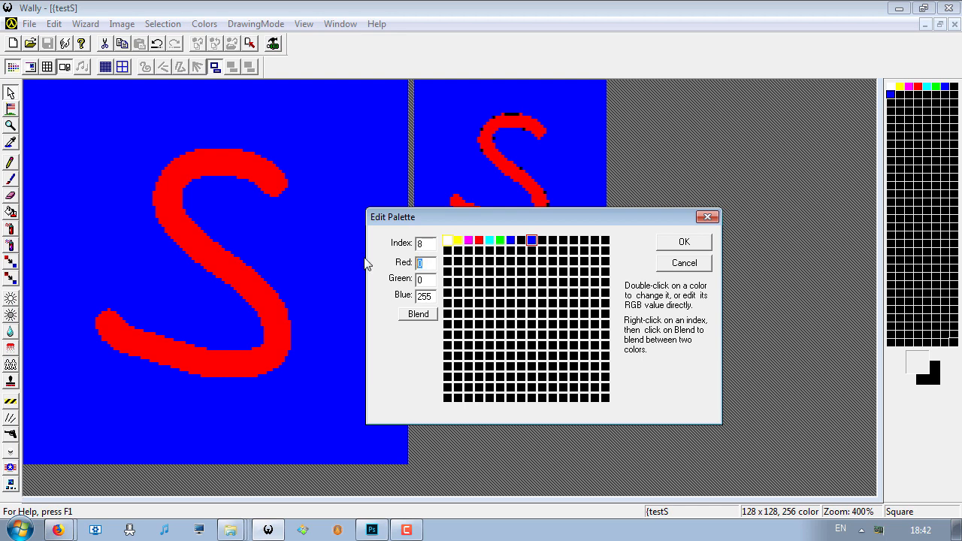
pyautogui.write('255')
pyautogui.click(426, 280)
pyautogui.click(686, 242)
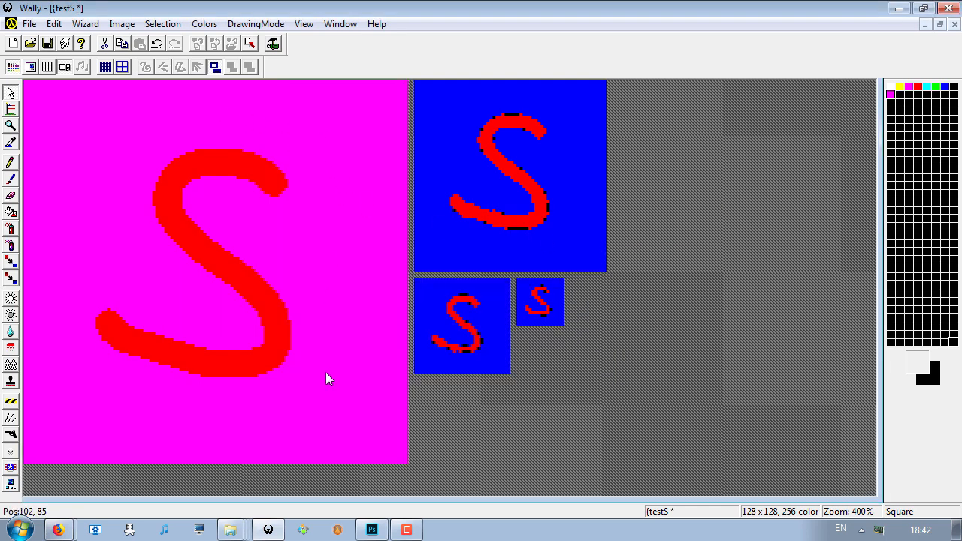
# - Restore palette index 8 of {testS to pure blue, with red 0, green 0 and blue 255
pyautogui.click(204, 24)
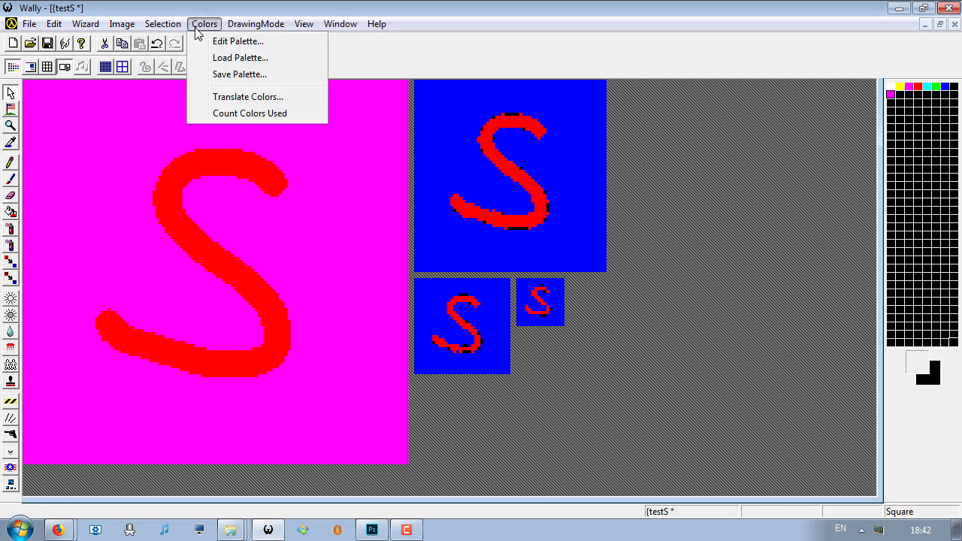
pyautogui.click(229, 38)
pyautogui.click(470, 183)
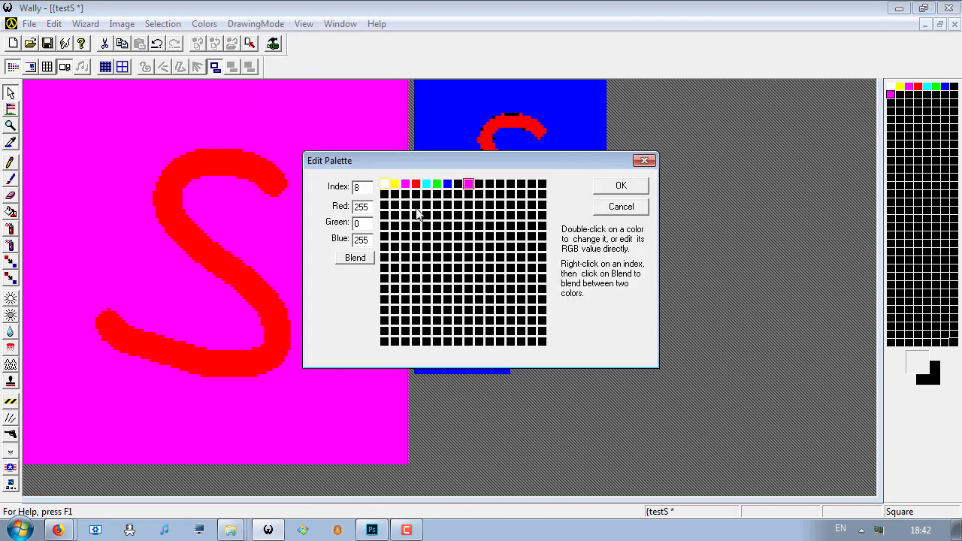
pyautogui.click(448, 185)
pyautogui.click(611, 186)
# - Set the red value of palette index 6 to 255 so the {testS mipmap background becomes magenta
pyautogui.click(204, 24)
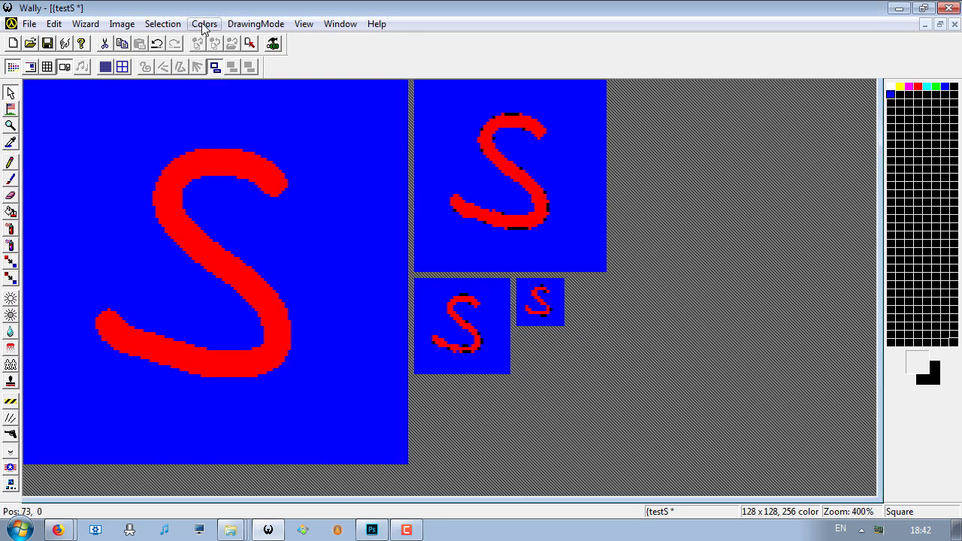
pyautogui.click(233, 37)
pyautogui.click(448, 184)
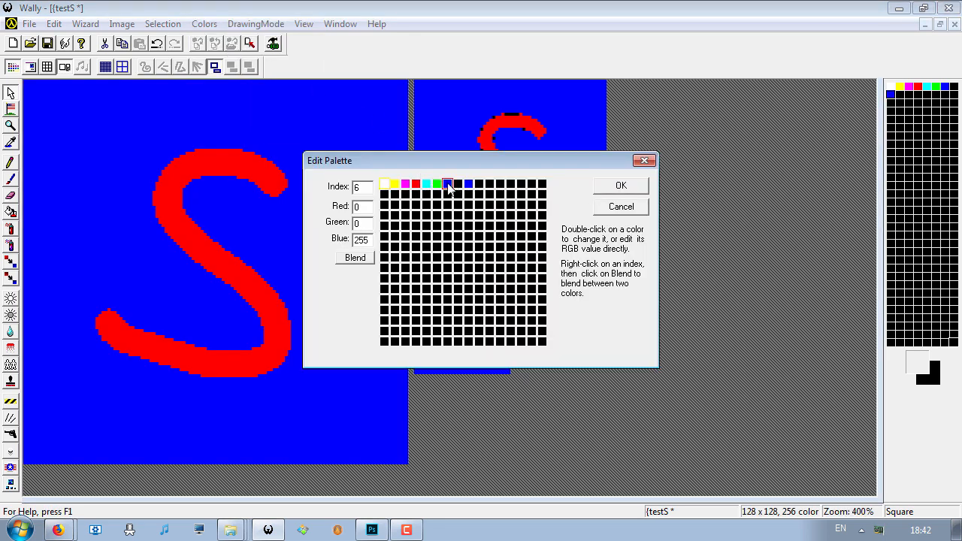
pyautogui.moveTo(445, 168); pyautogui.dragTo(618, 276)
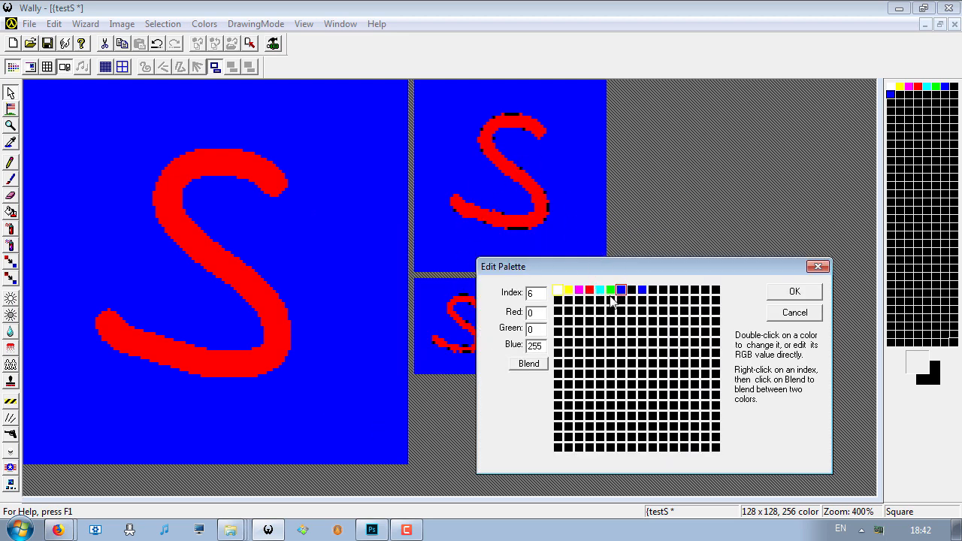
pyautogui.doubleClick(542, 314)
pyautogui.write('255')
pyautogui.click(786, 296)
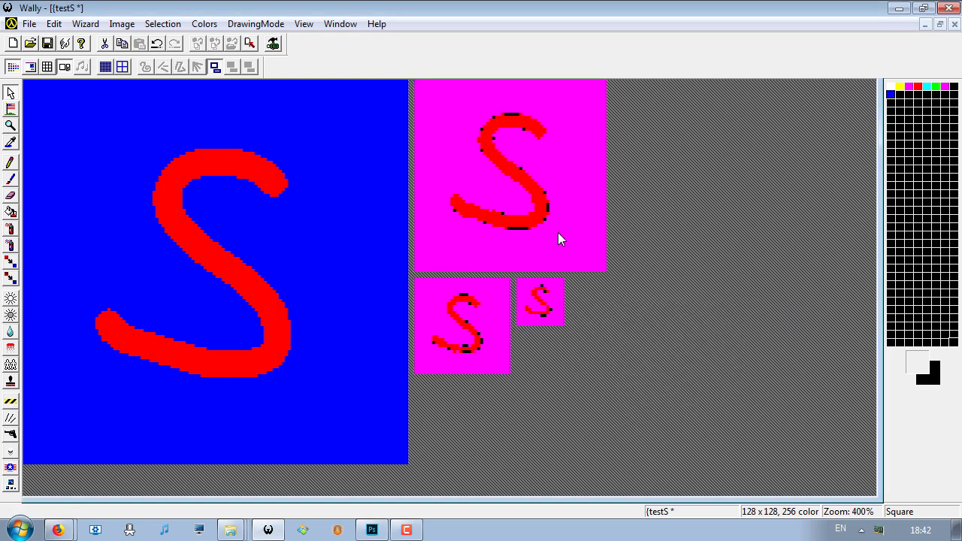
# - Hide the sub-mips so only the full-size {testS image is displayed
pyautogui.scroll(-1, 617, 244)
pyautogui.scroll(1, 616, 245)
pyautogui.scroll(-1, 625, 196)
pyautogui.scroll(1, 626, 197)
pyautogui.click(212, 68)
pyautogui.click(64, 68)
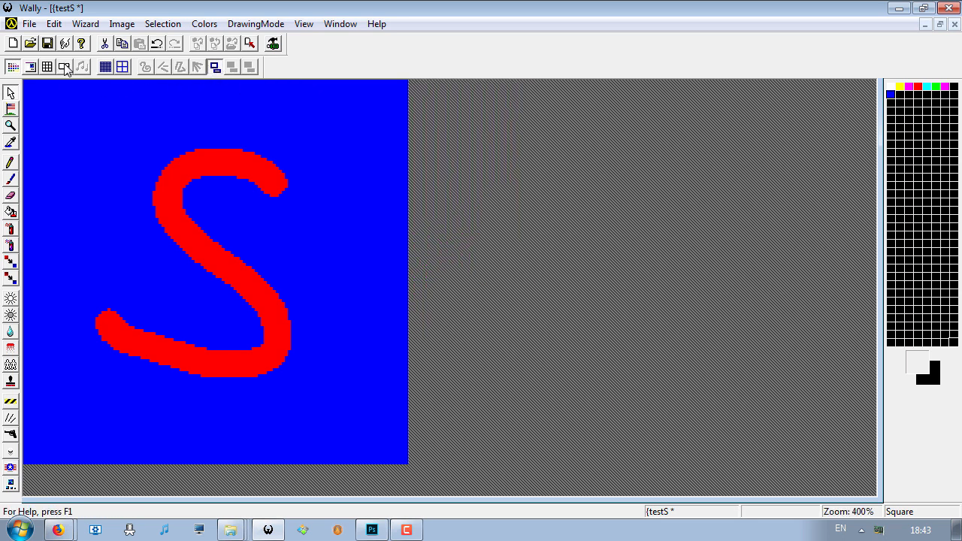
pyautogui.click(65, 69)
pyautogui.click(65, 68)
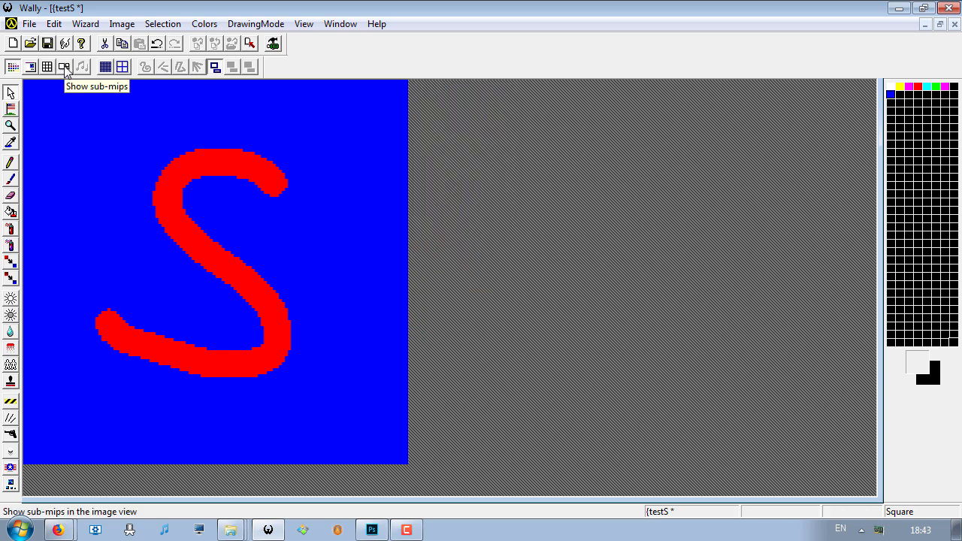
pyautogui.click(204, 24)
pyautogui.click(230, 39)
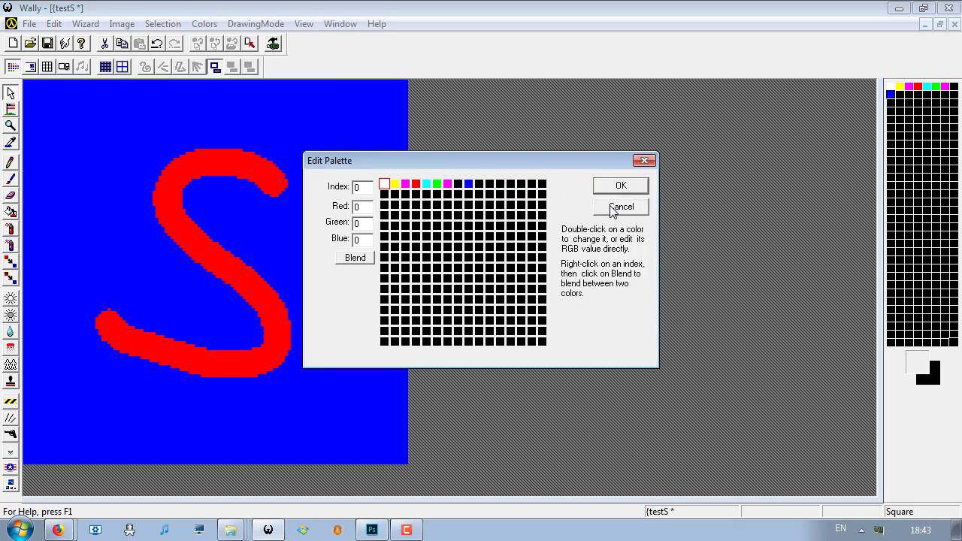
pyautogui.click(607, 208)
# - Change palette index 8 of {testS to red 0, green 255 and blue 155
pyautogui.click(203, 23)
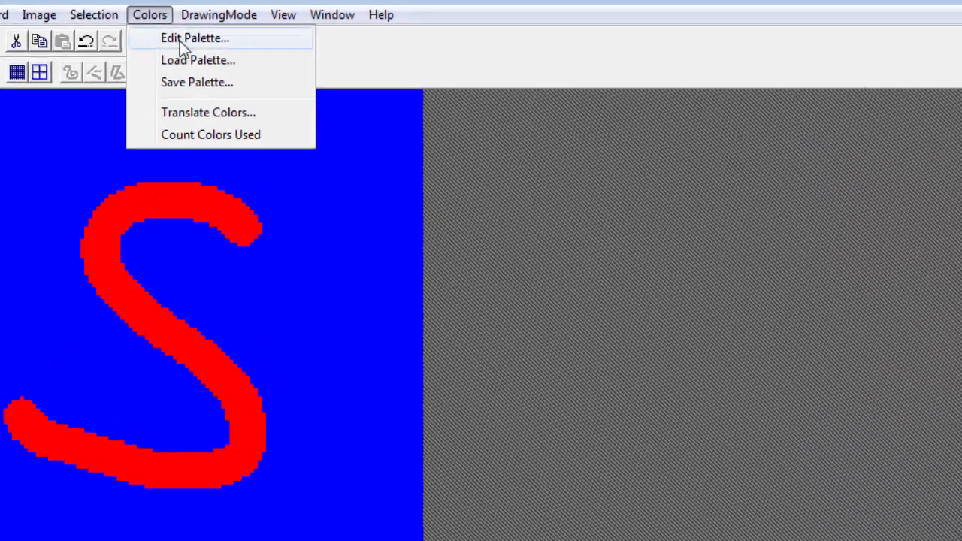
pyautogui.click(179, 41)
pyautogui.click(515, 242)
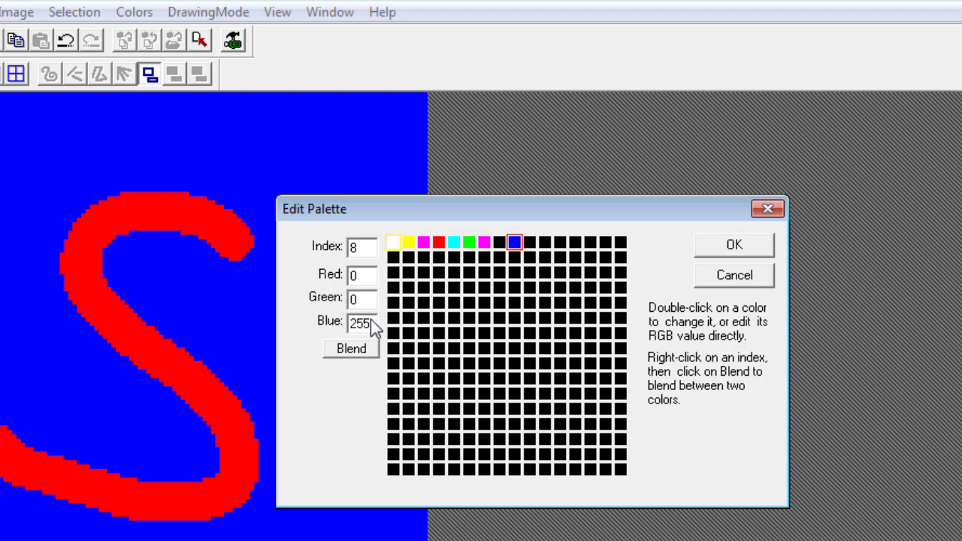
pyautogui.click(361, 275)
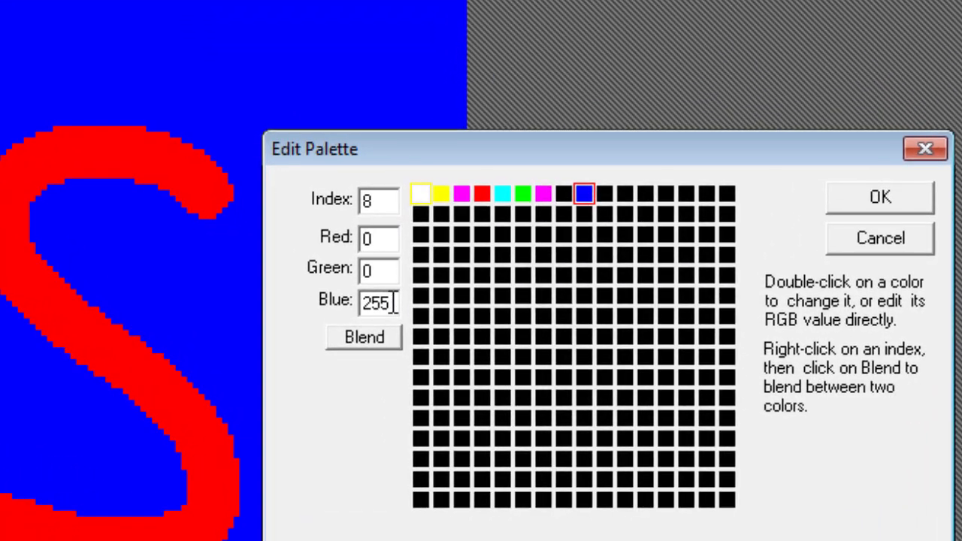
pyautogui.doubleClick(387, 303)
pyautogui.write('155')
pyautogui.click(380, 271)
pyautogui.press('BackSpace')
pyautogui.write('500')
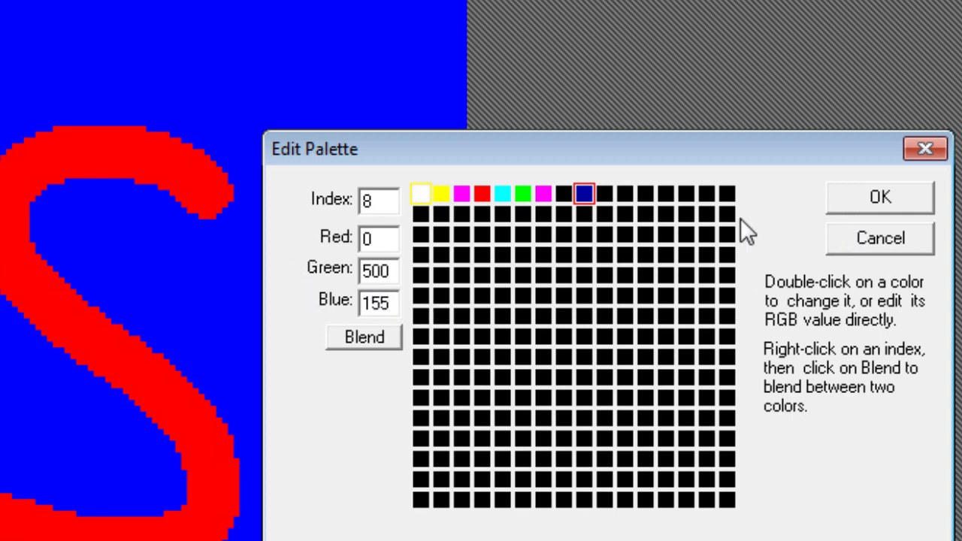
pyautogui.doubleClick(389, 271)
pyautogui.write('255')
pyautogui.click(892, 199)
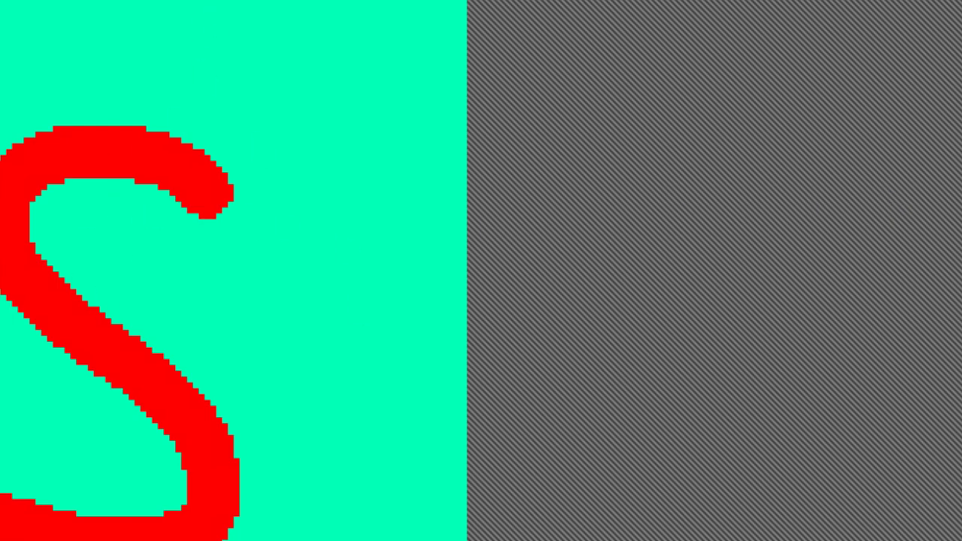
# - Return palette index 8 of {testS to pure blue by setting green to 0 and blue to 255
pyautogui.click(52, 0)
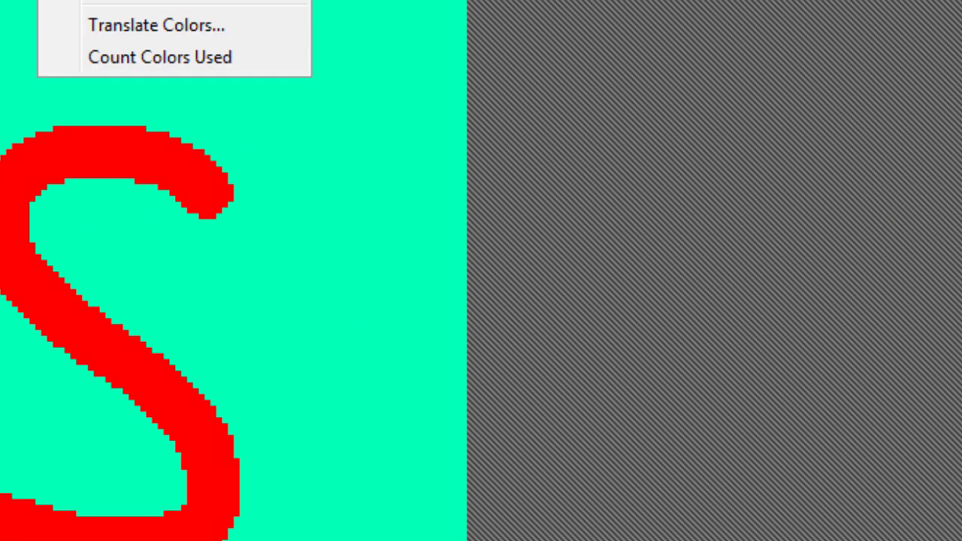
pyautogui.click(113, 0)
pyautogui.click(584, 194)
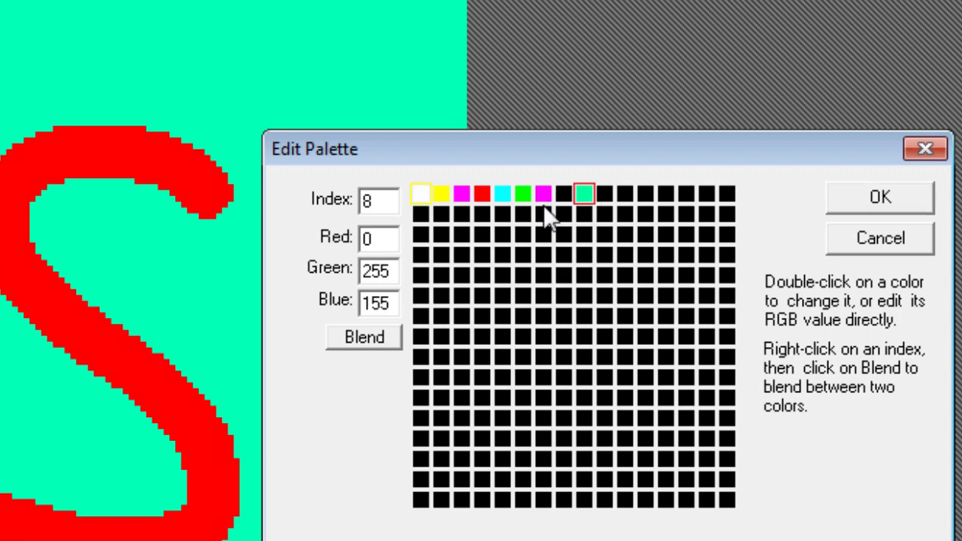
pyautogui.doubleClick(383, 271)
pyautogui.write('0')
pyautogui.doubleClick(380, 302)
pyautogui.write('255')
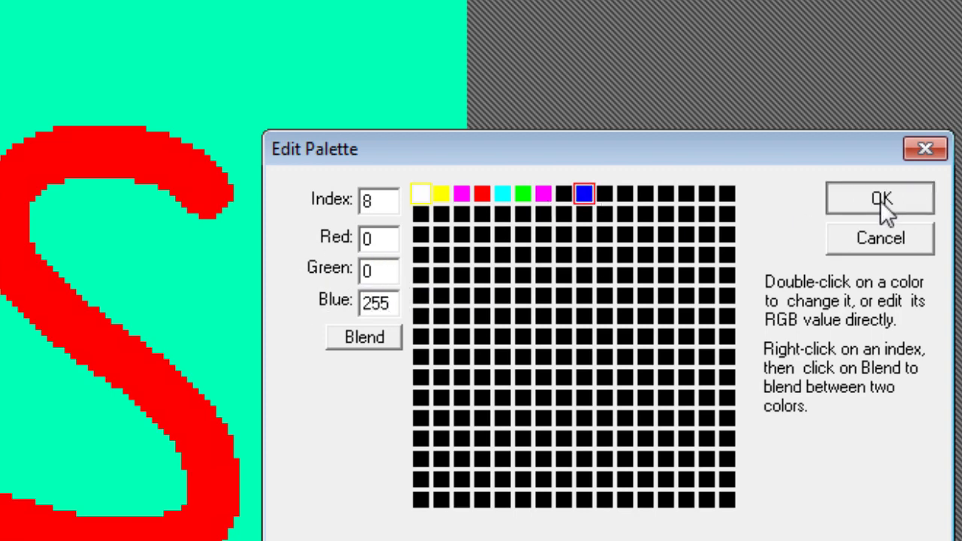
pyautogui.click(881, 202)
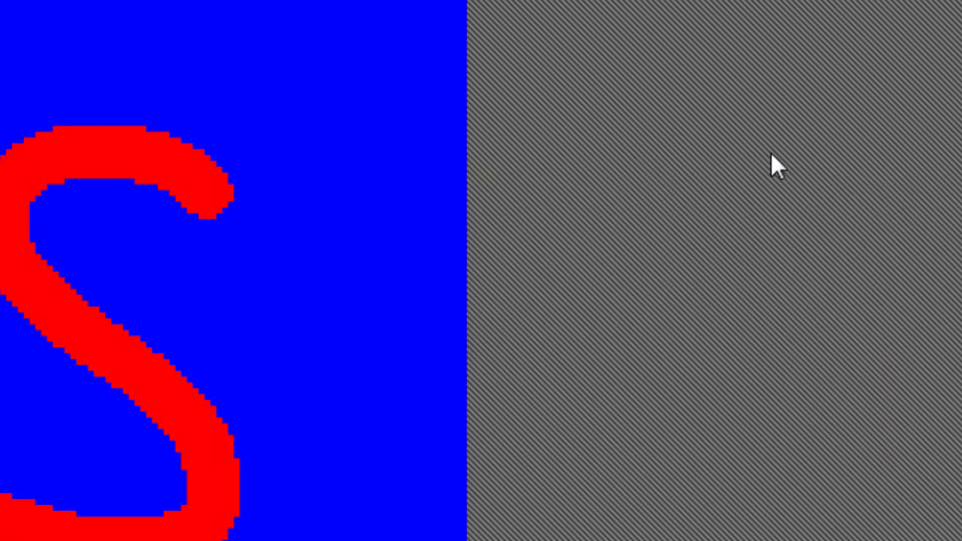
pyautogui.click(60, 0)
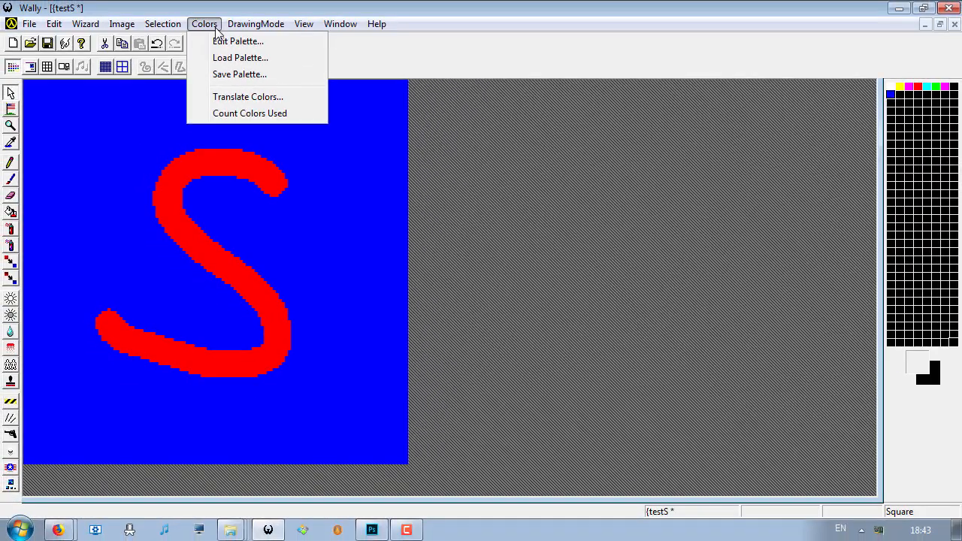
pyautogui.click(340, 23)
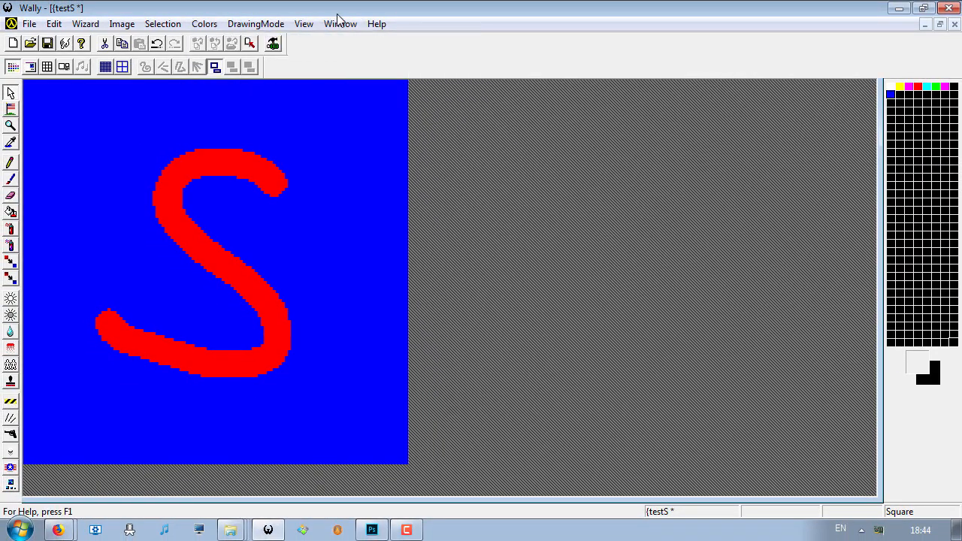
pyautogui.click(203, 24)
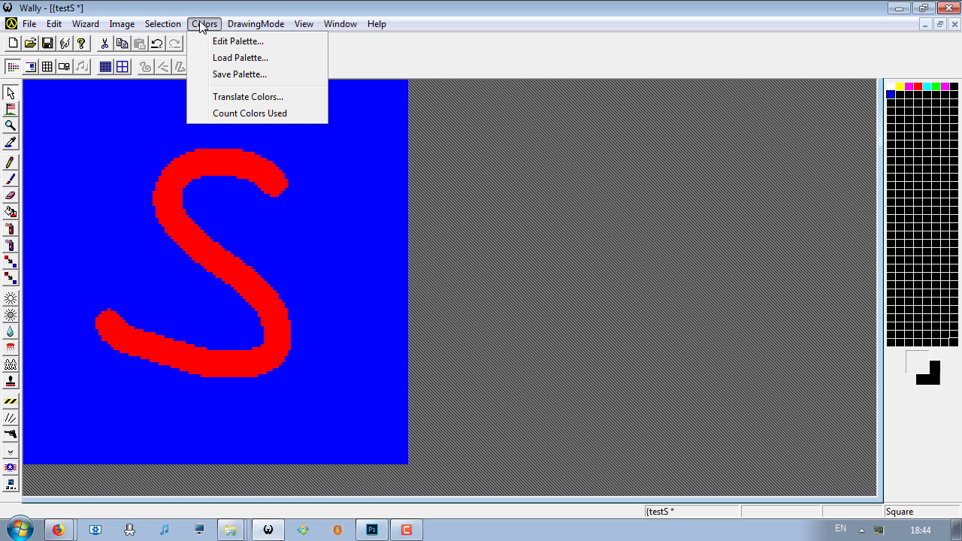
pyautogui.click(412, 68)
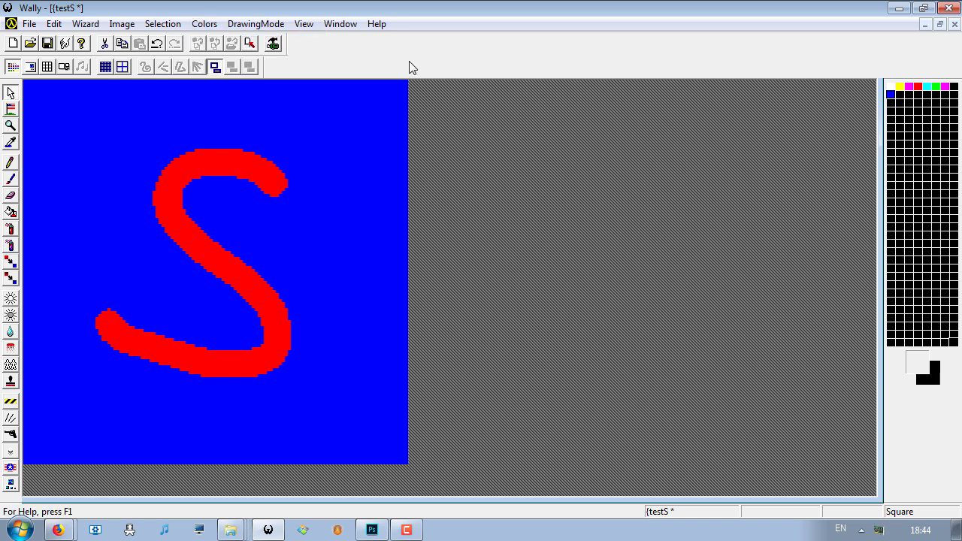
pyautogui.click(204, 24)
pyautogui.click(611, 137)
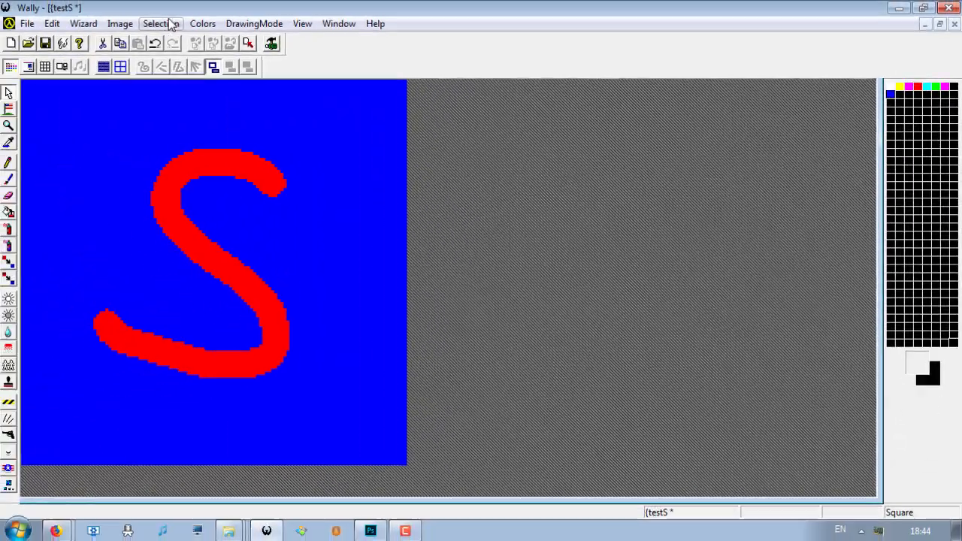
# - Translate source color index 8 to destination index 255 in {testS with Swap Indexes enabled
pyautogui.click(205, 24)
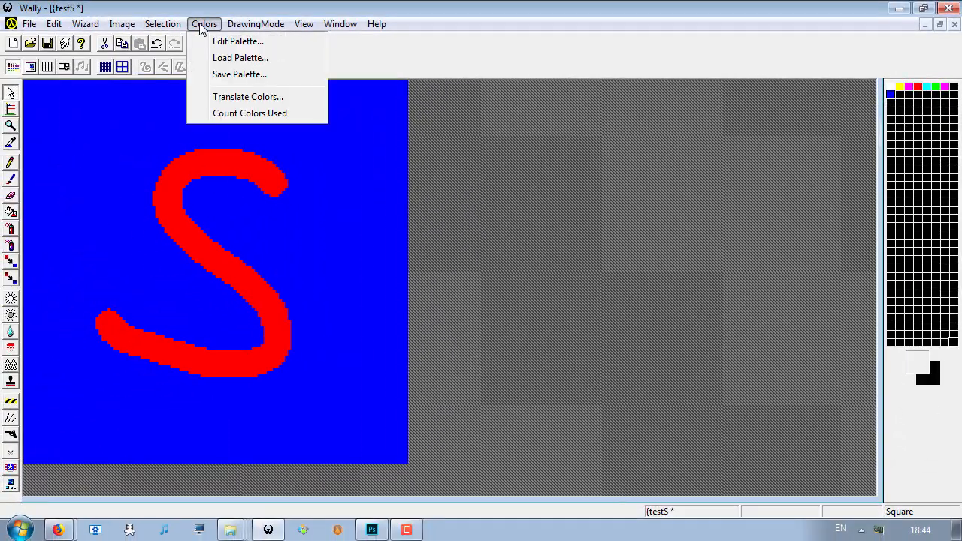
pyautogui.click(241, 98)
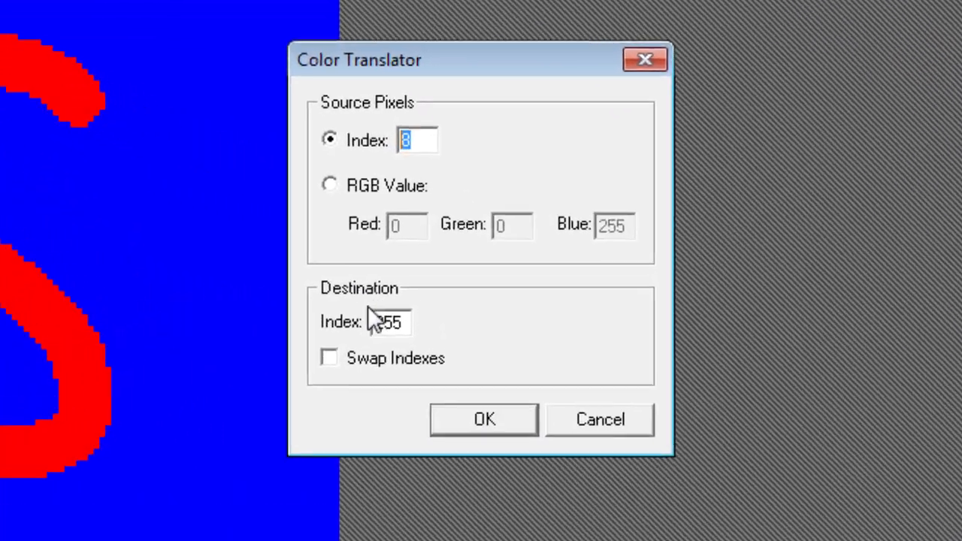
pyautogui.doubleClick(385, 325)
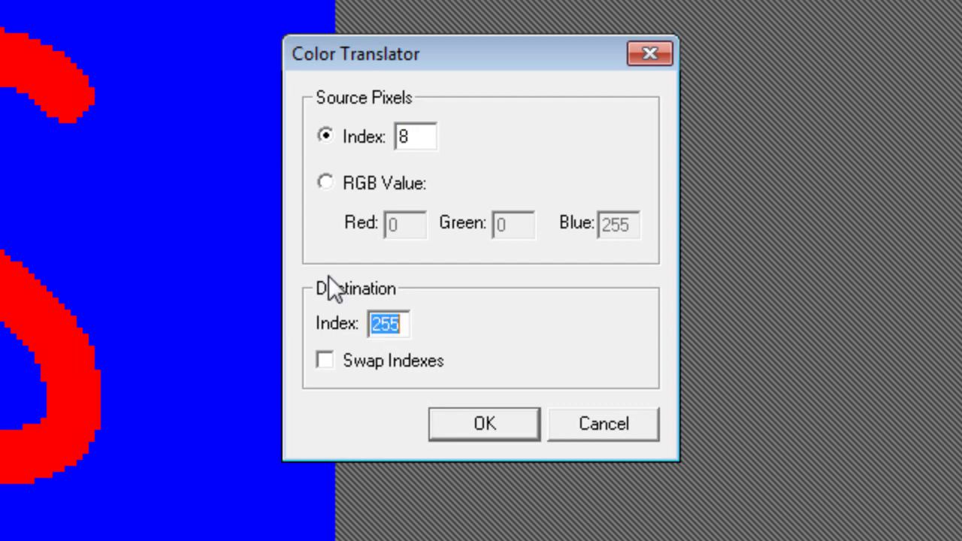
pyautogui.click(342, 362)
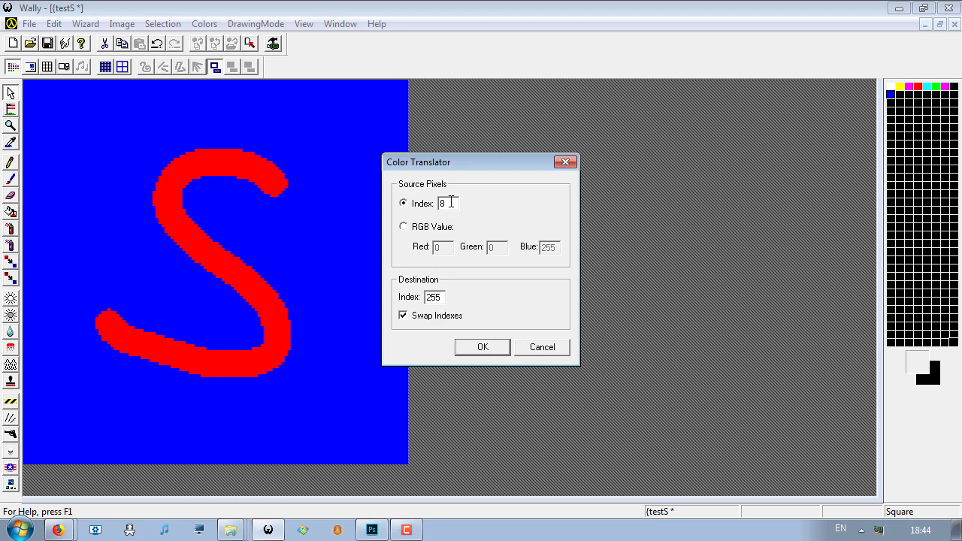
pyautogui.doubleClick(438, 297)
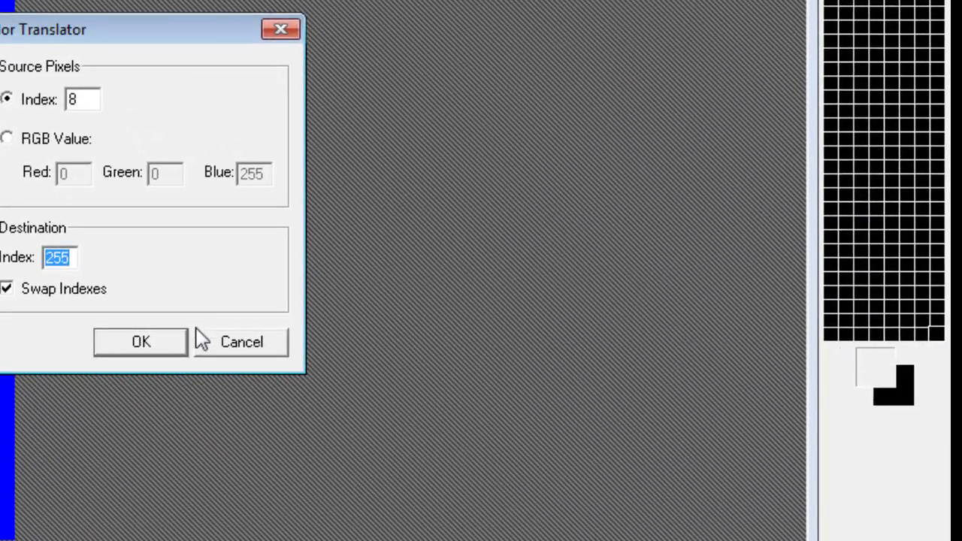
pyautogui.click(143, 343)
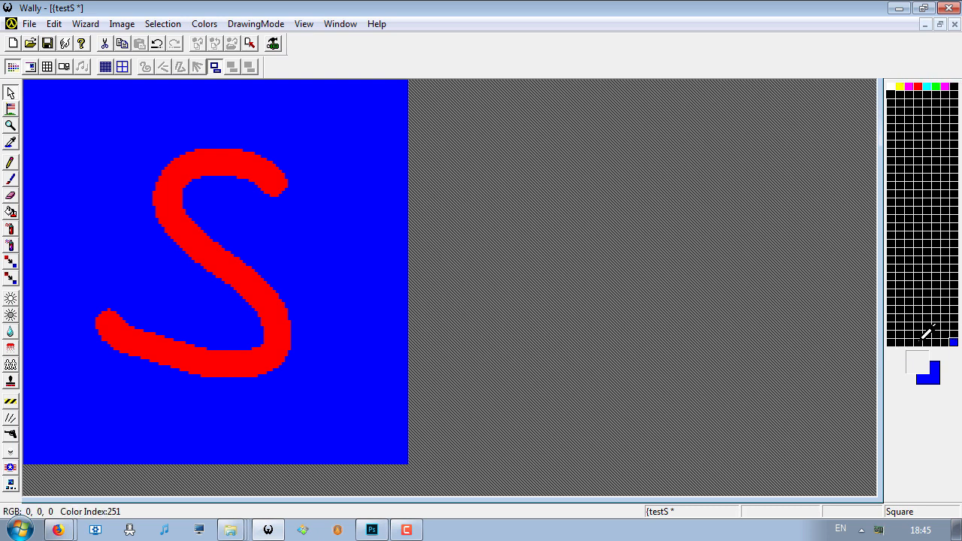
# - Multiply 8 by 32 in the Windows Calculator and close it
pyautogui.click(22, 531)
pyautogui.write('calc')
pyautogui.press('Return')
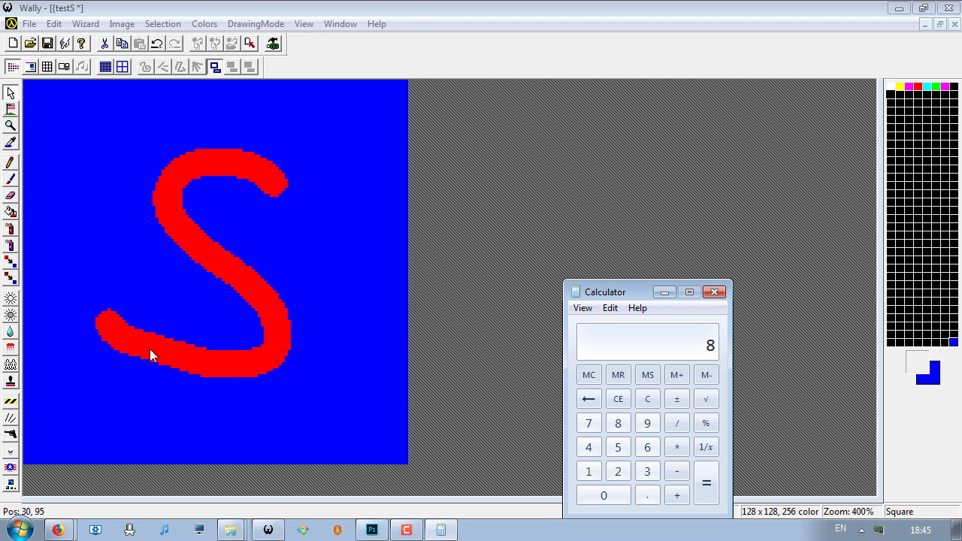
pyautogui.press('*')
pyautogui.write('32')
pyautogui.press('Return')
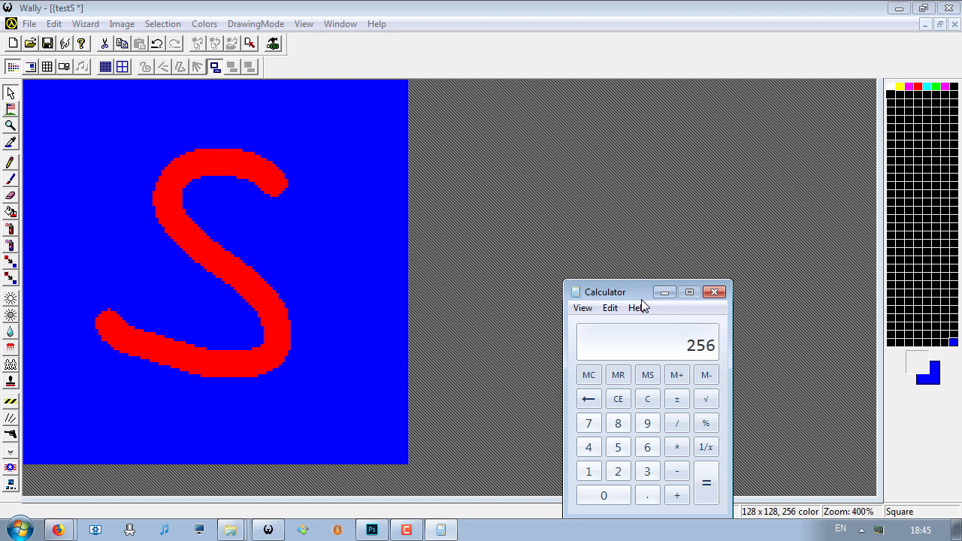
pyautogui.click(716, 292)
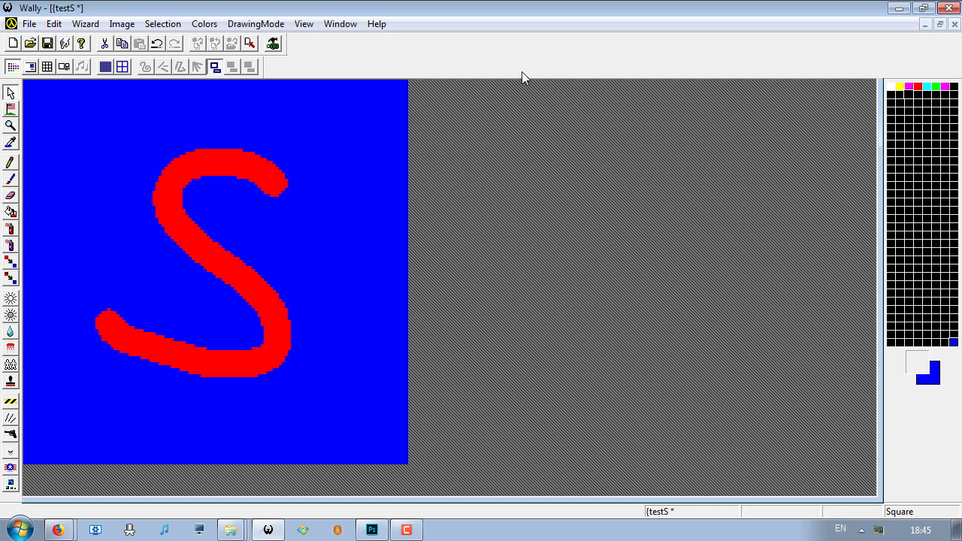
# - Save the {testS texture and close it to return to the transparentblue1.wad package
pyautogui.hotkey('ctrl', 's')
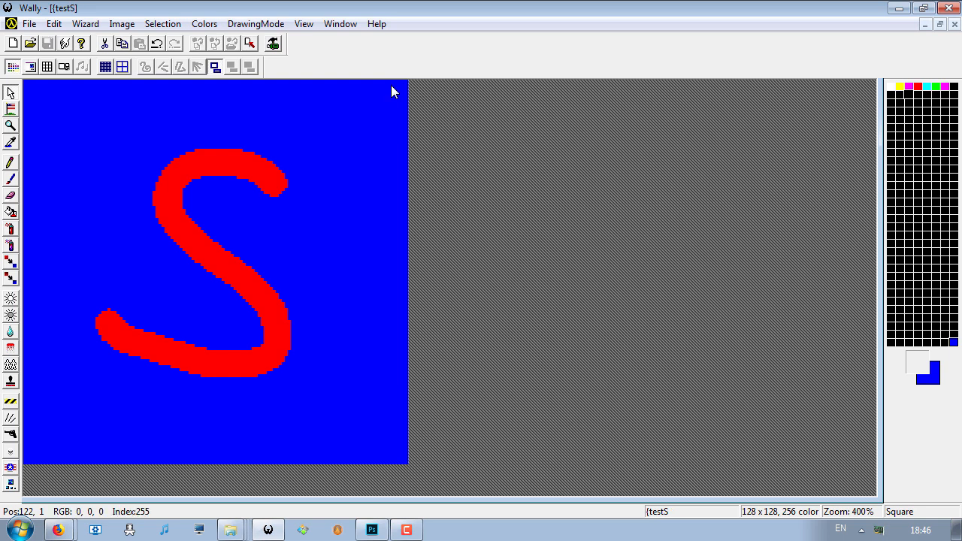
pyautogui.scroll(-1, 246, 163)
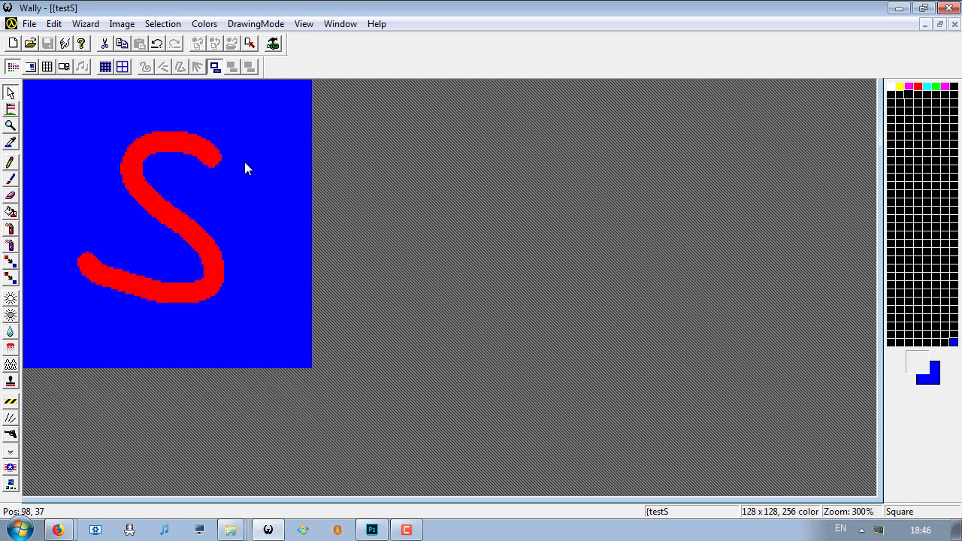
pyautogui.click(955, 24)
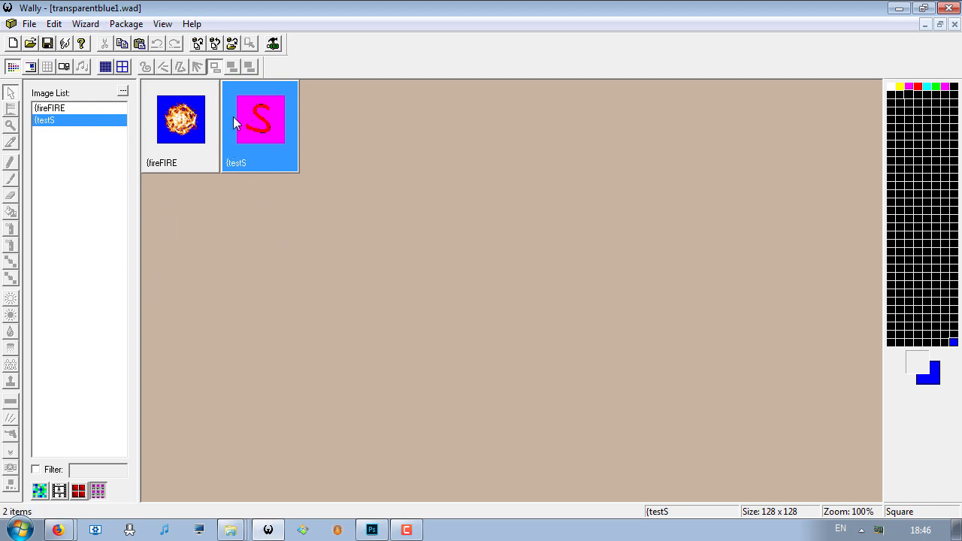
# - Open the {fireFIRE texture from the package
pyautogui.doubleClick(188, 124)
pyautogui.scroll(-1, 376, 189)
pyautogui.scroll(1, 376, 166)
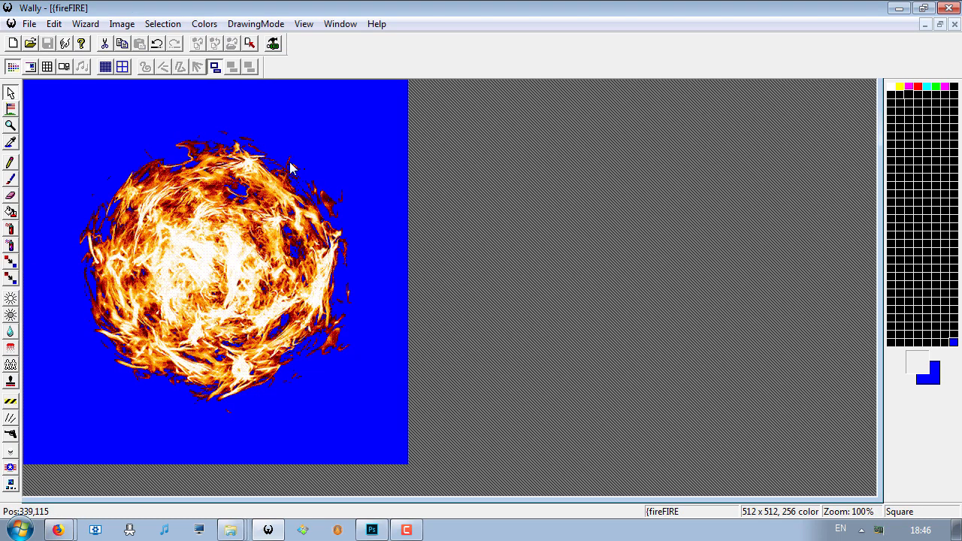
# - Examine the index and RGB values of the blue entries in the {fireFIRE palette
pyautogui.click(204, 24)
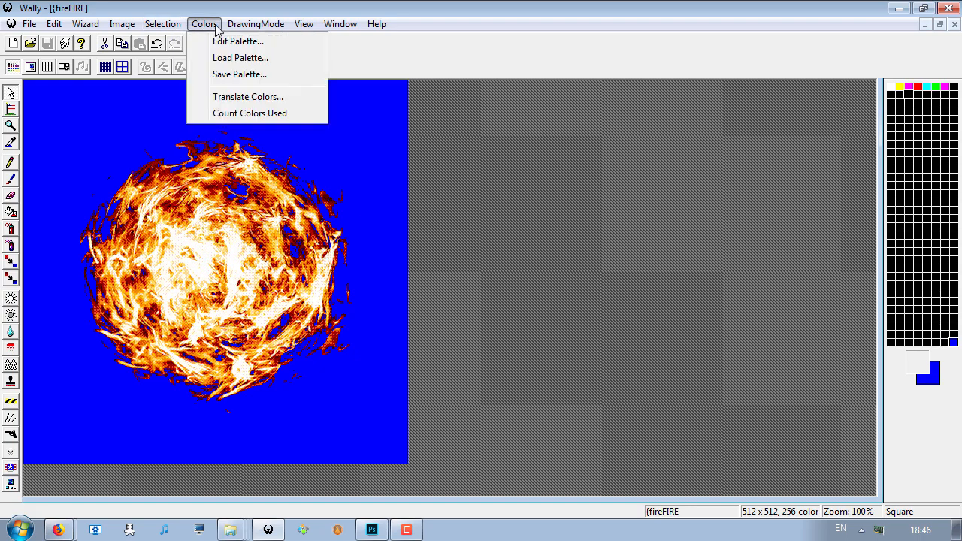
pyautogui.click(229, 39)
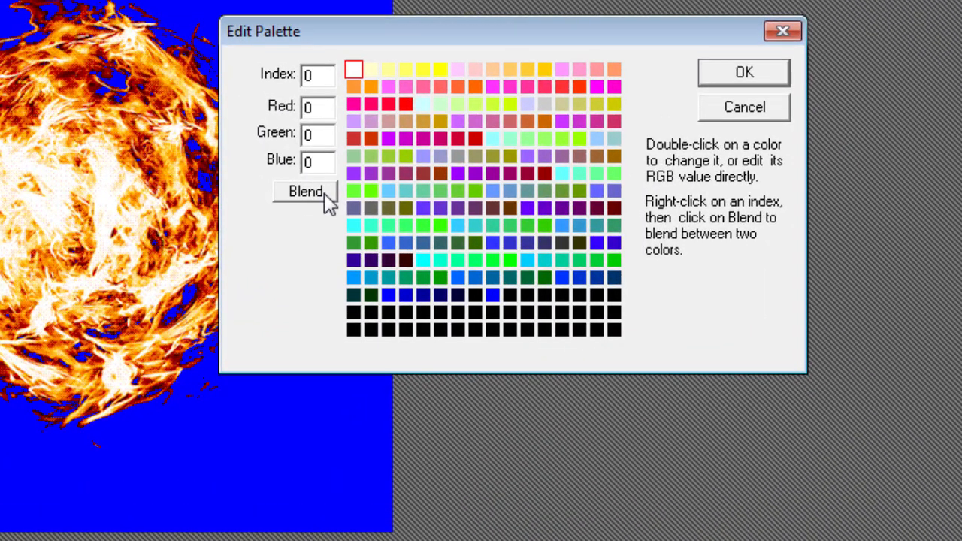
pyautogui.click(389, 296)
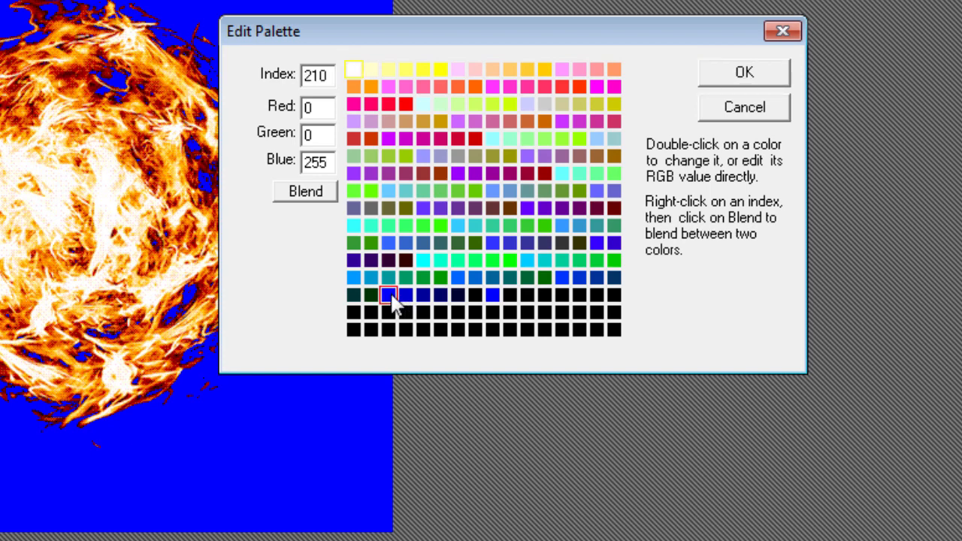
pyautogui.click(404, 299)
pyautogui.click(424, 301)
pyautogui.click(493, 297)
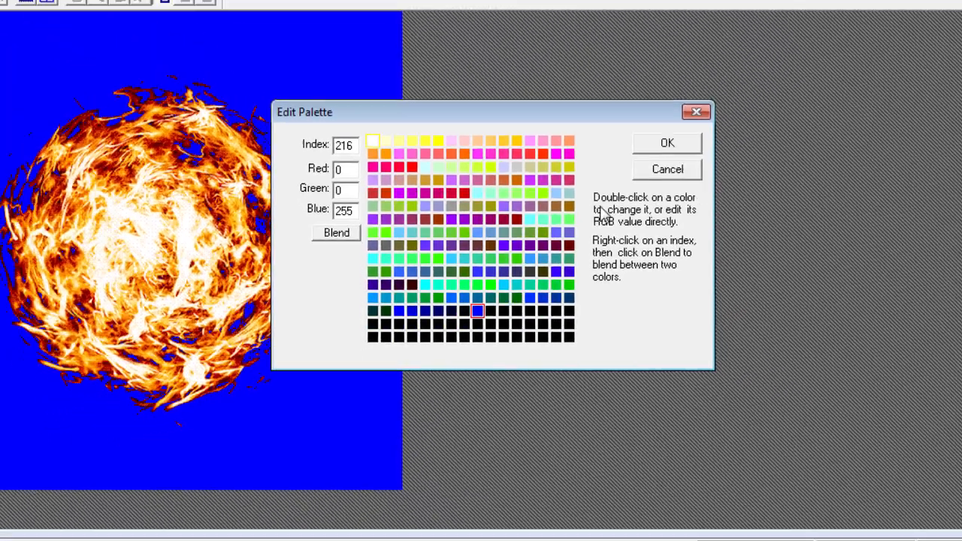
pyautogui.click(745, 74)
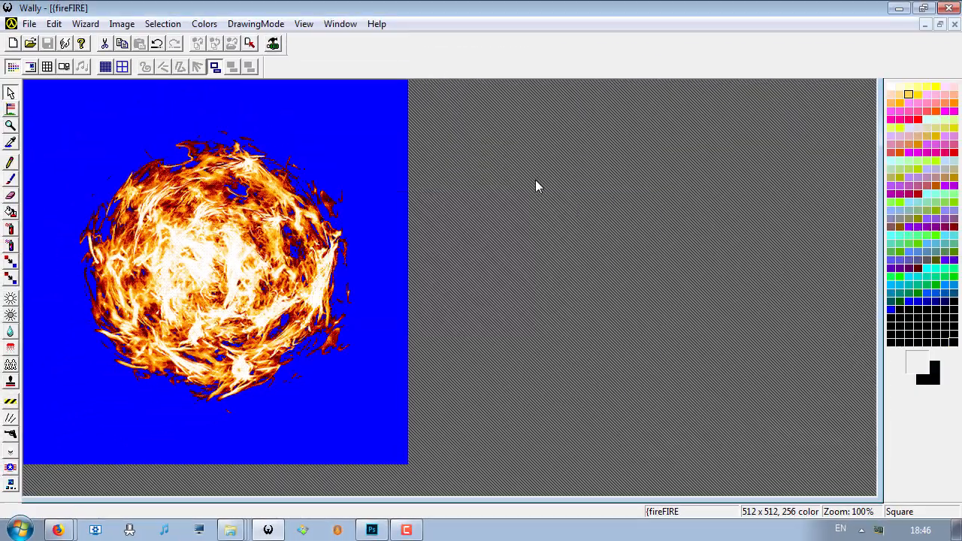
# - Show the sub-mips of {fireFIRE alongside the full-size image
pyautogui.click(65, 67)
pyautogui.click(211, 26)
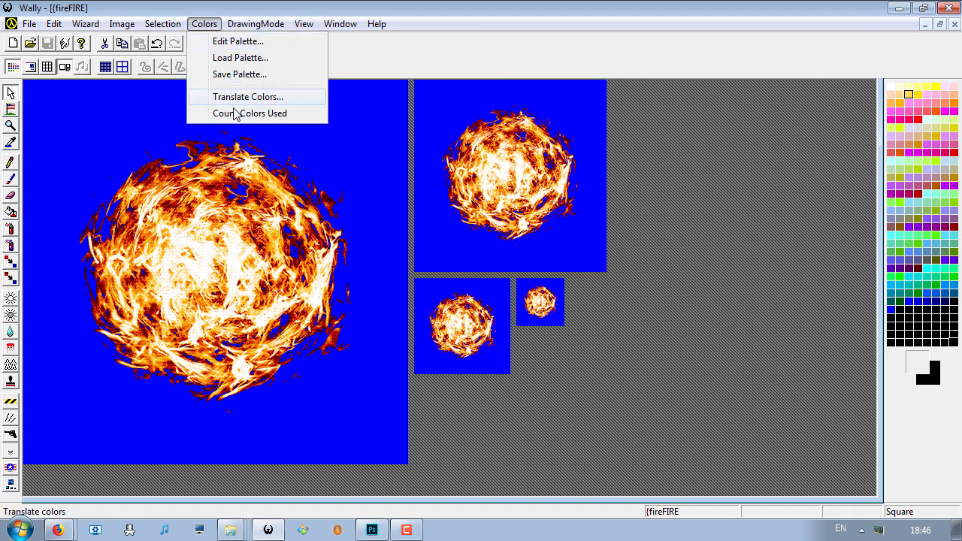
pyautogui.click(239, 97)
pyautogui.click(543, 347)
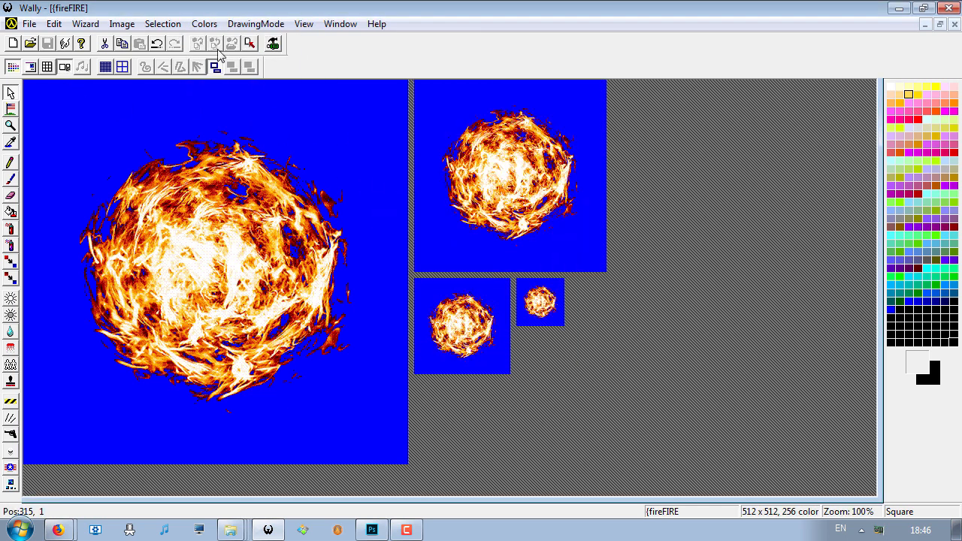
# - Set green to 255 for palette index 216 of {fireFIRE to test whether the background uses it
pyautogui.click(204, 24)
pyautogui.click(219, 39)
pyautogui.moveTo(459, 162); pyautogui.dragTo(607, 256)
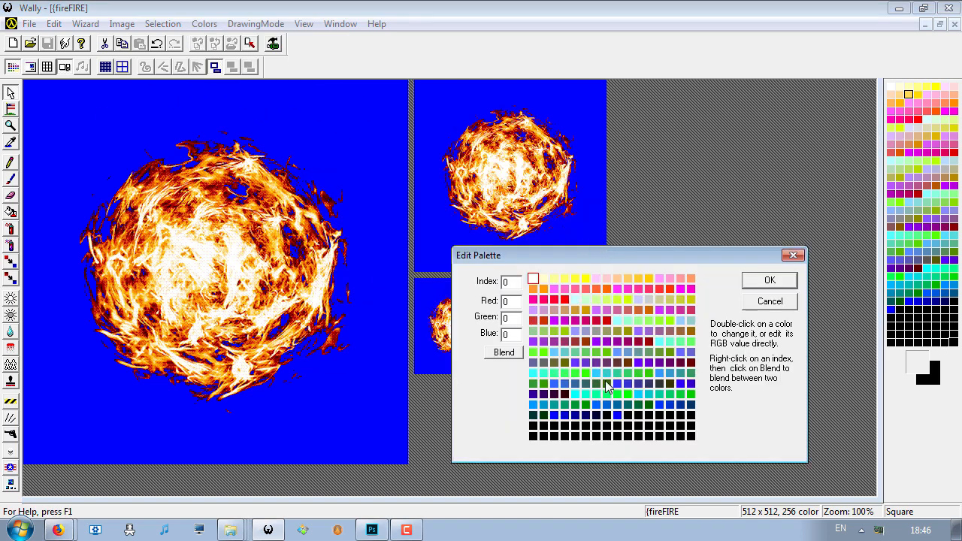
pyautogui.click(617, 415)
pyautogui.doubleClick(512, 322)
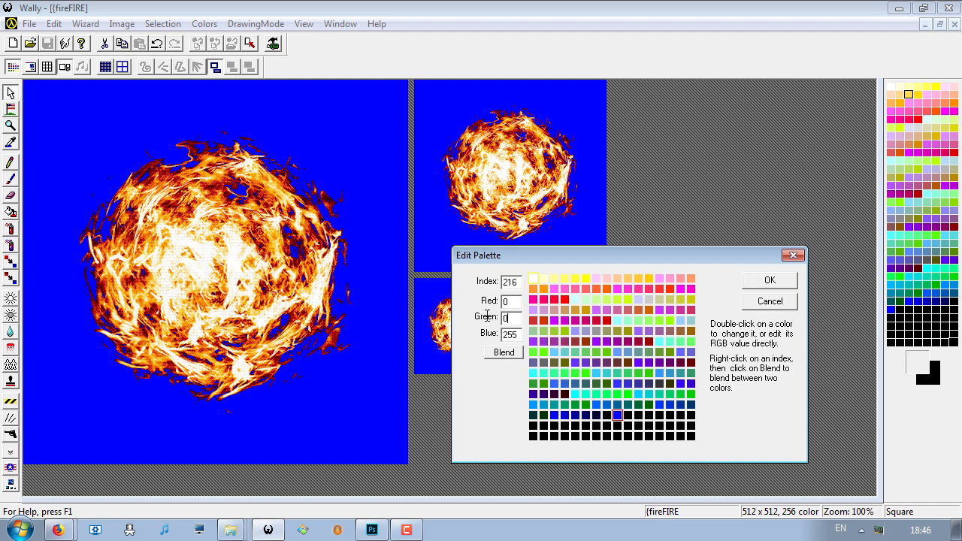
pyautogui.write('255')
pyautogui.click(769, 281)
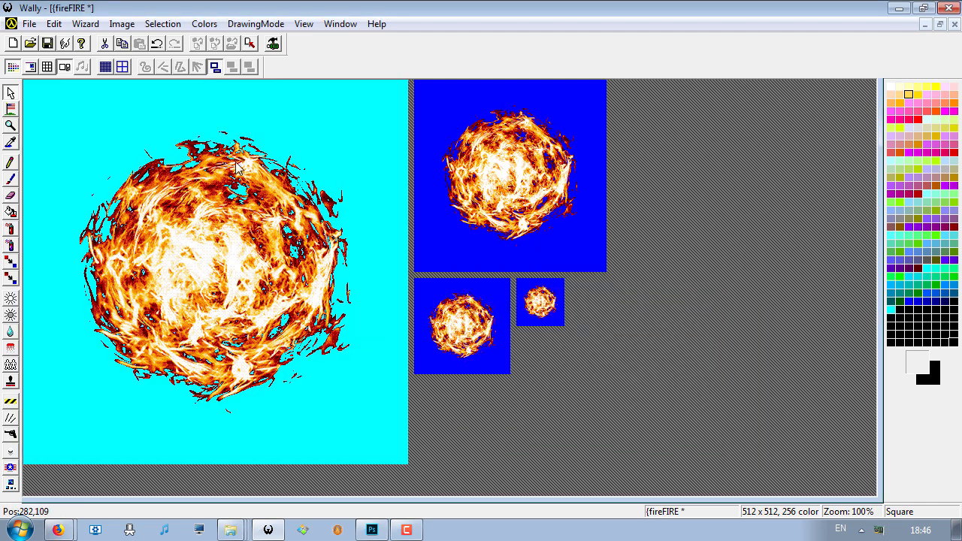
# - Return palette index 216 of {fireFIRE to pure blue by setting green to 0
pyautogui.click(205, 24)
pyautogui.click(232, 39)
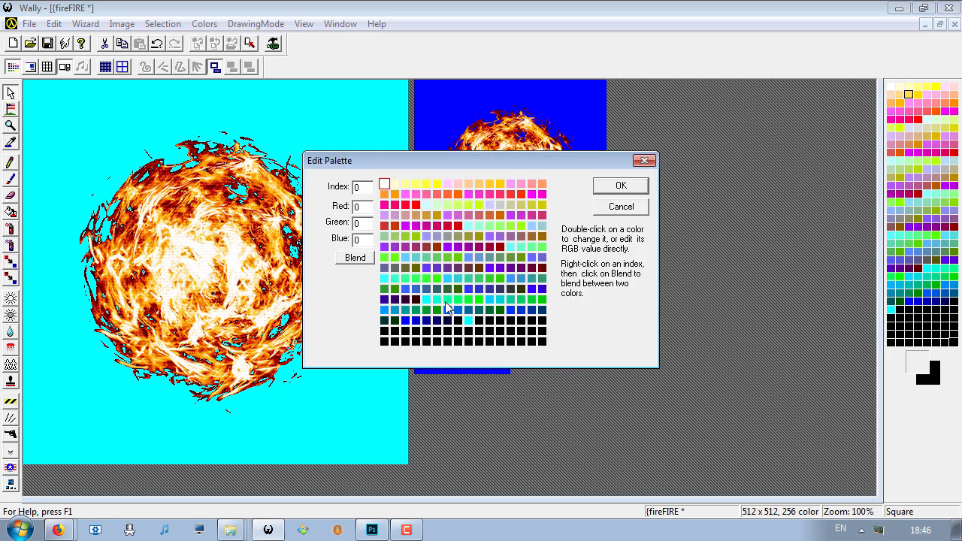
pyautogui.click(467, 321)
pyautogui.doubleClick(361, 222)
pyautogui.write('0')
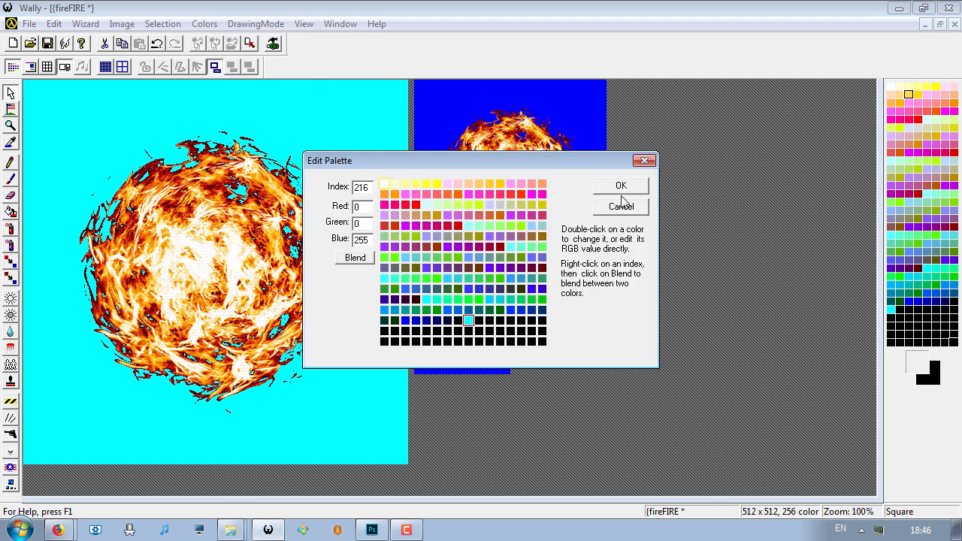
pyautogui.click(621, 188)
pyautogui.click(205, 25)
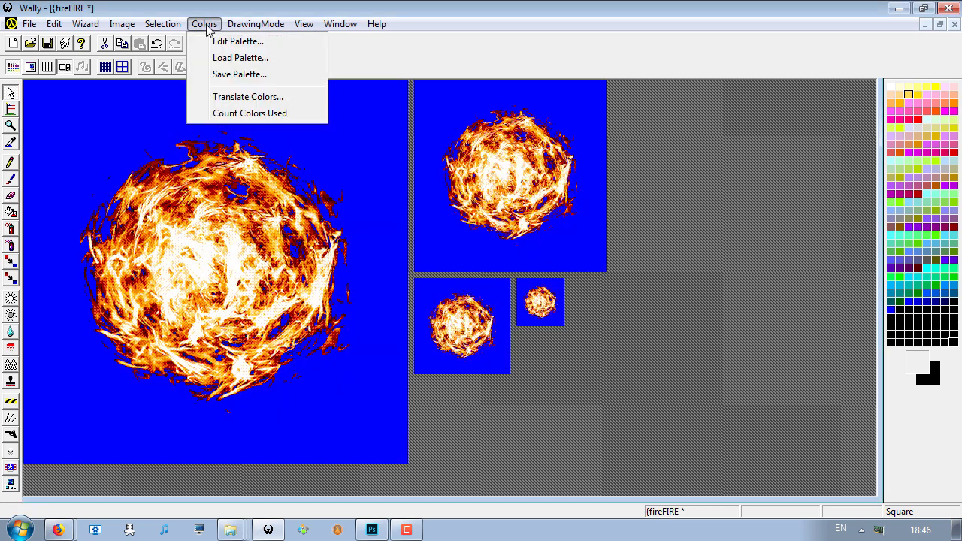
pyautogui.click(242, 97)
pyautogui.click(549, 347)
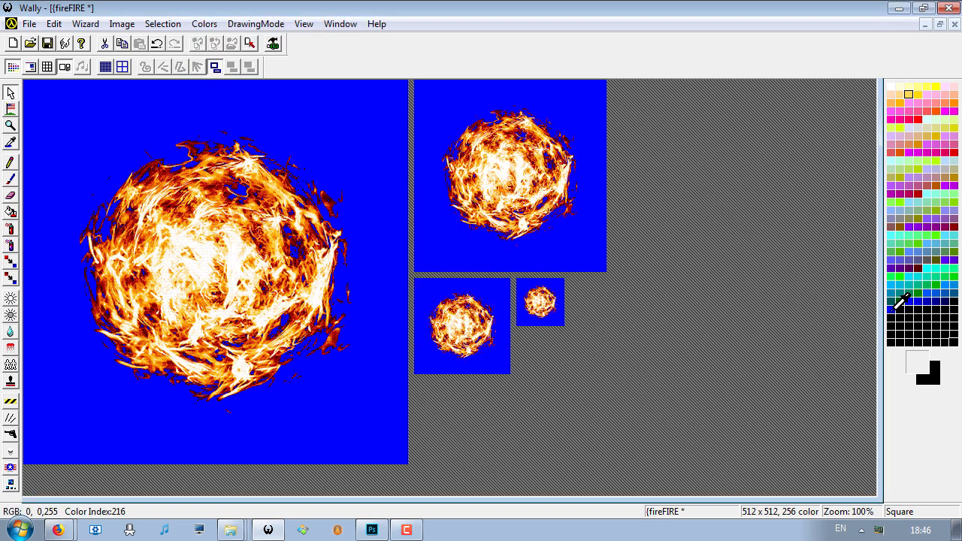
# - Look up the palette index of the pure blue background color in {fireFIRE
pyautogui.click(204, 24)
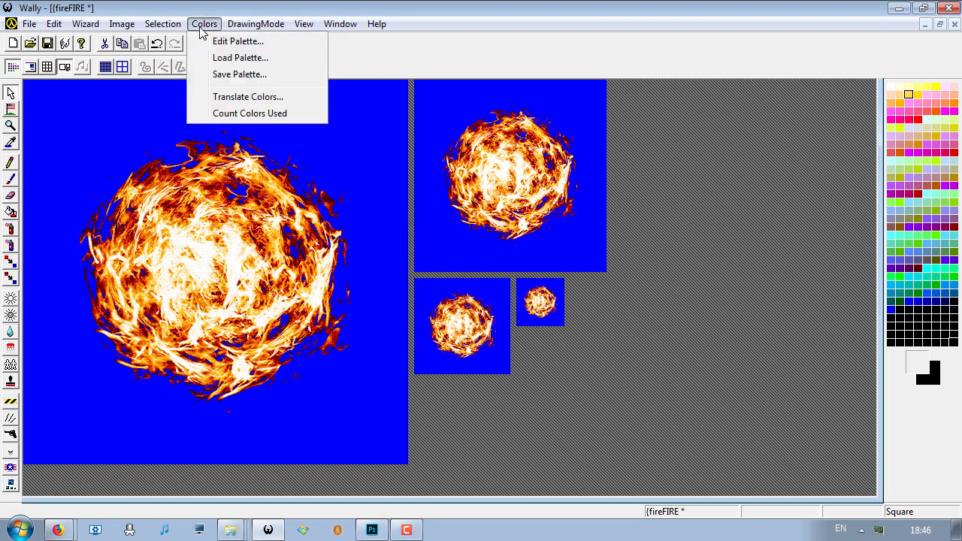
pyautogui.click(236, 41)
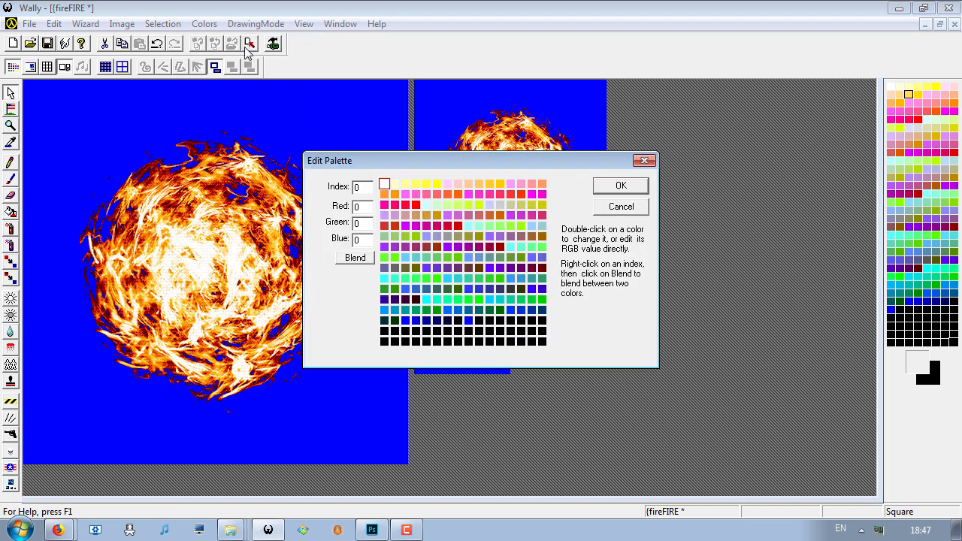
pyautogui.click(468, 320)
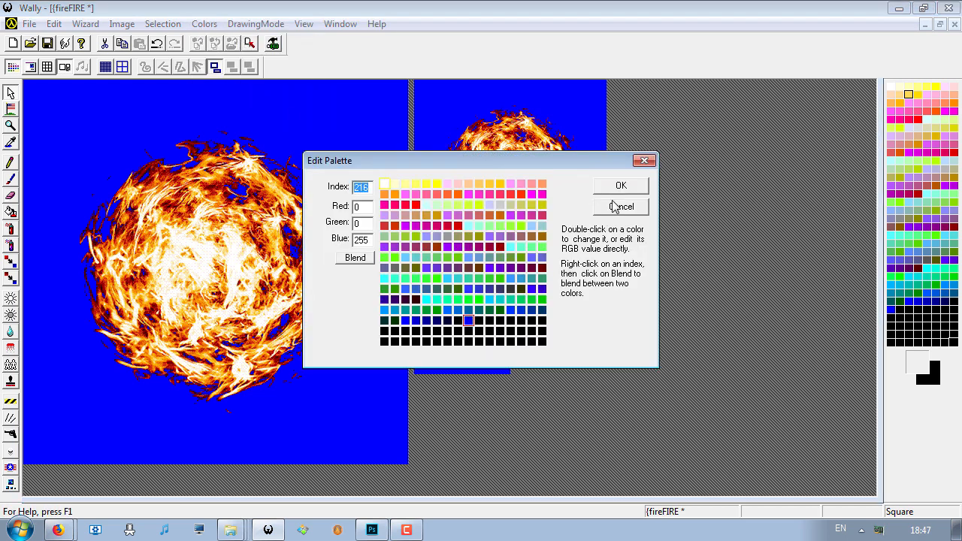
pyautogui.click(621, 207)
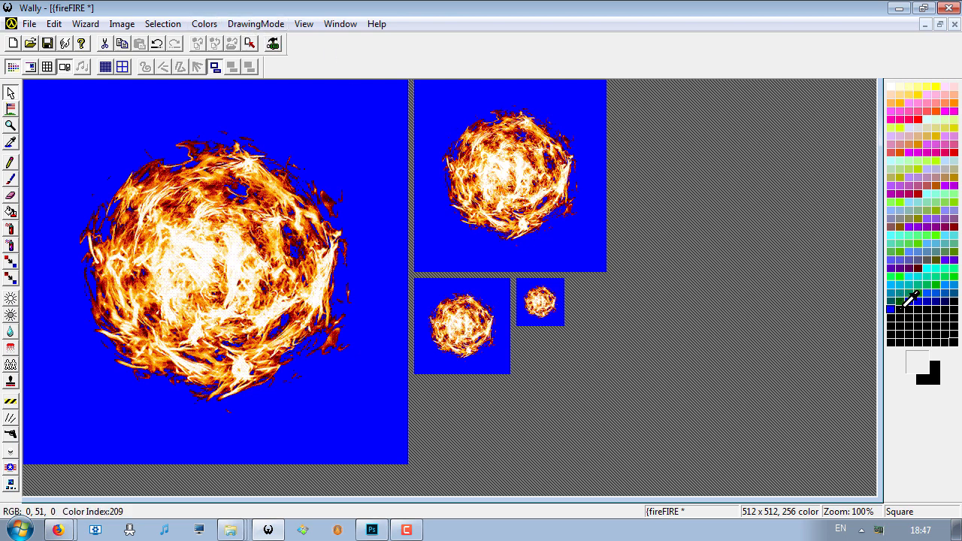
# - Translate source color index 216 to destination index 255 in {fireFIRE with Swap Indexes enabled
pyautogui.click(200, 25)
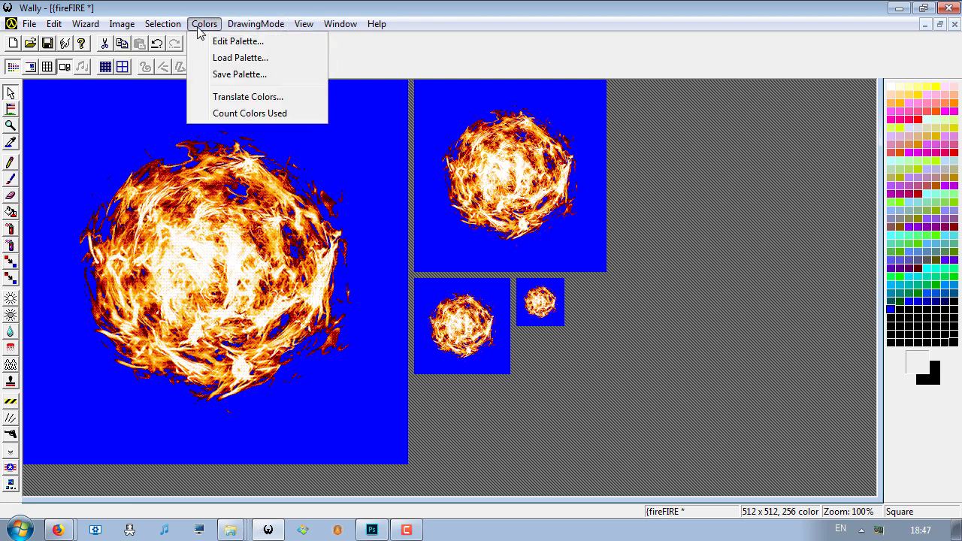
pyautogui.click(248, 97)
pyautogui.doubleClick(445, 203)
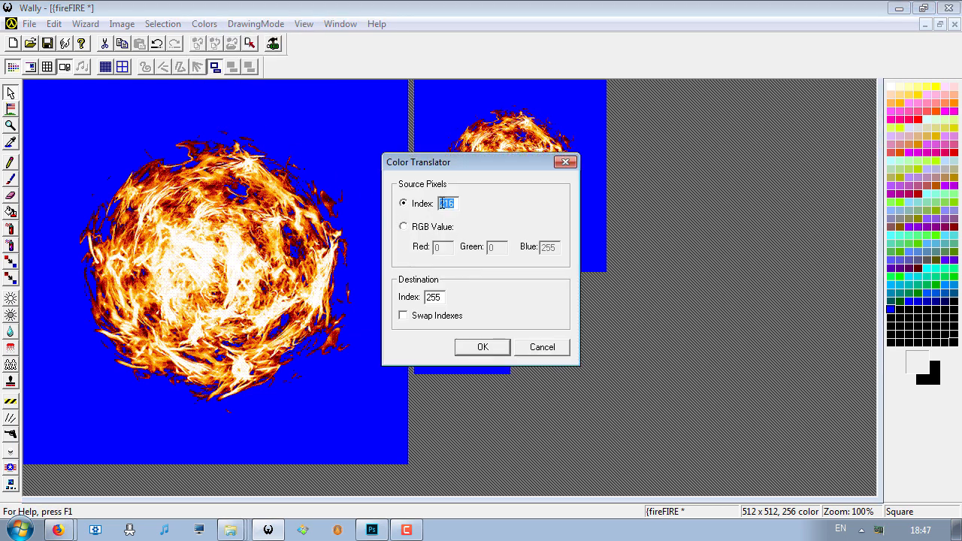
pyautogui.doubleClick(433, 298)
pyautogui.click(425, 316)
pyautogui.click(497, 348)
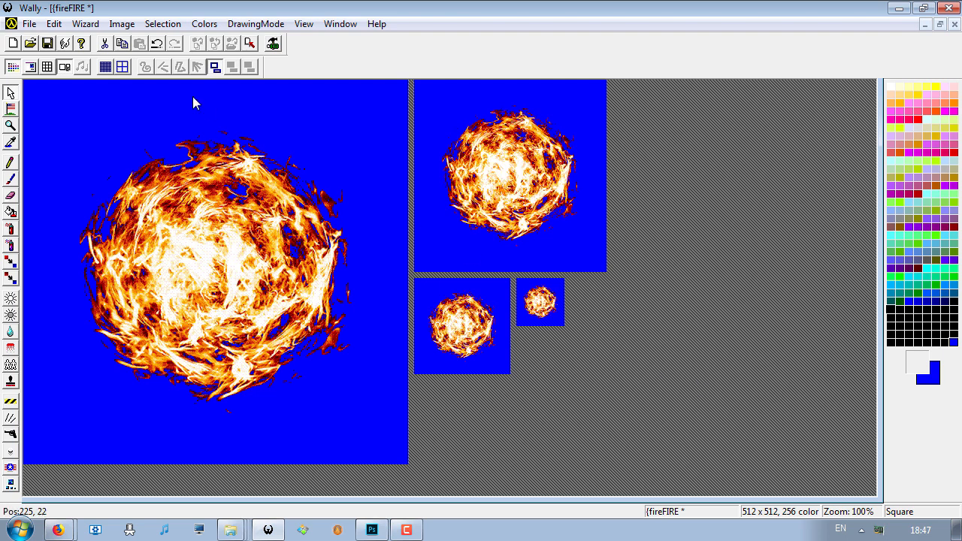
# - Close {fireFIRE and open the {testS texture from the package
pyautogui.click(955, 25)
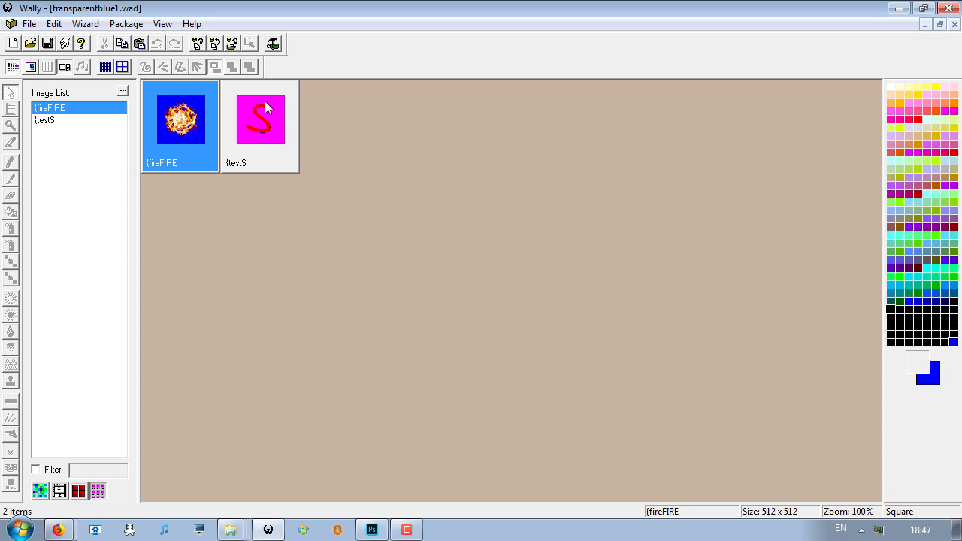
pyautogui.doubleClick(248, 128)
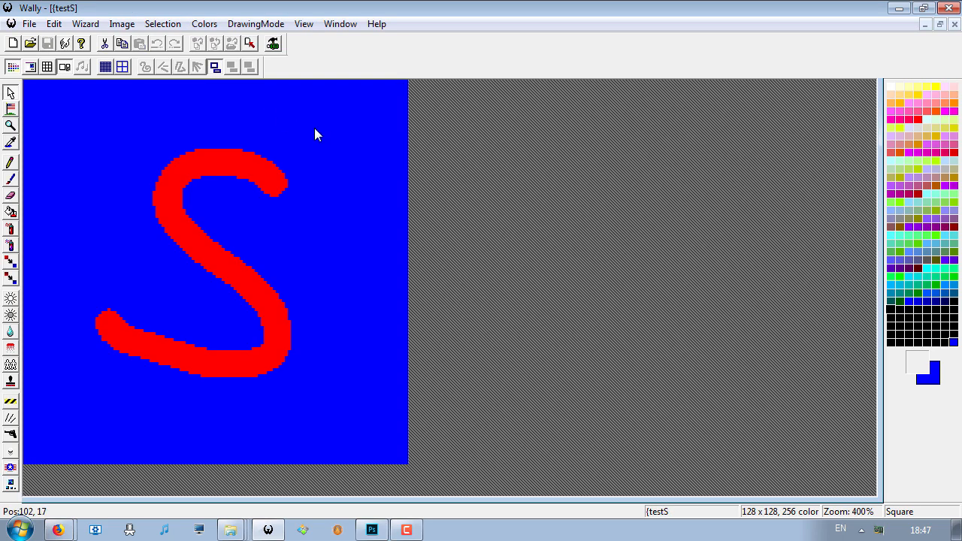
pyautogui.click(73, 67)
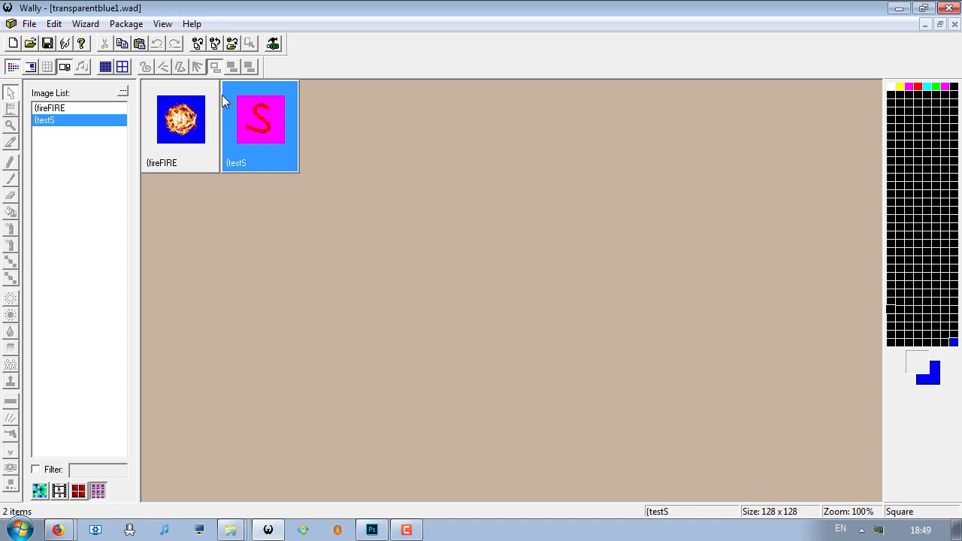
# - Reopen {testS from the package to compare its full-size image with the sub-mips
pyautogui.rightClick(253, 113)
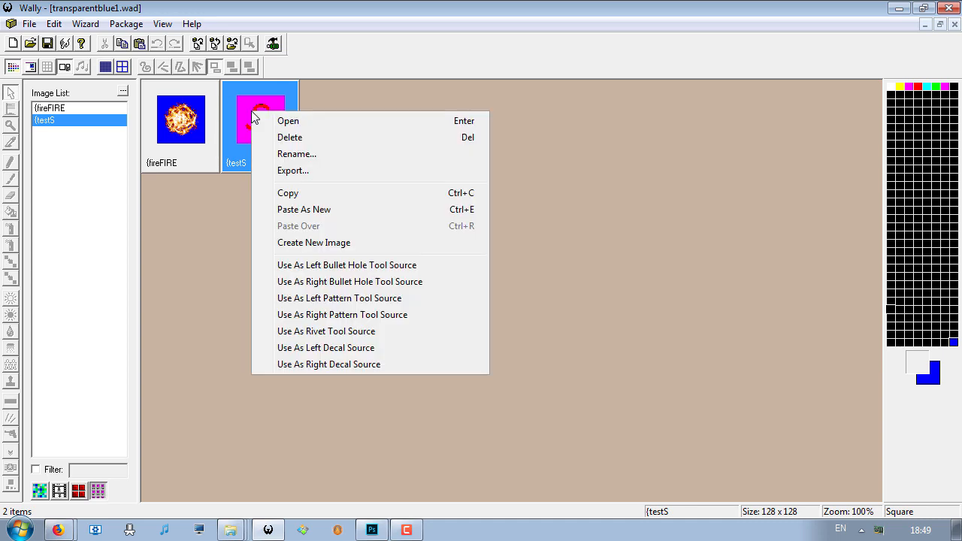
pyautogui.doubleClick(247, 105)
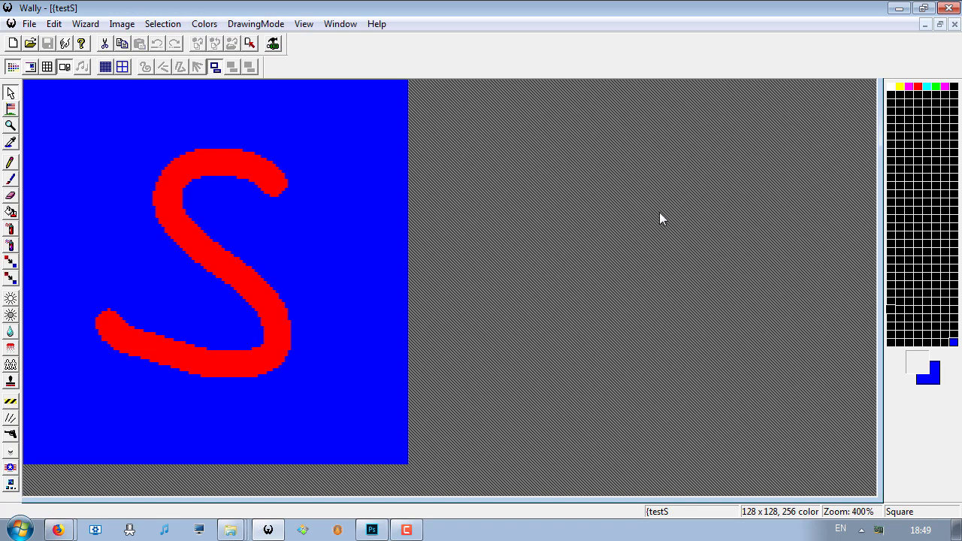
pyautogui.scroll(-2, 354, 141)
pyautogui.scroll(1, 337, 134)
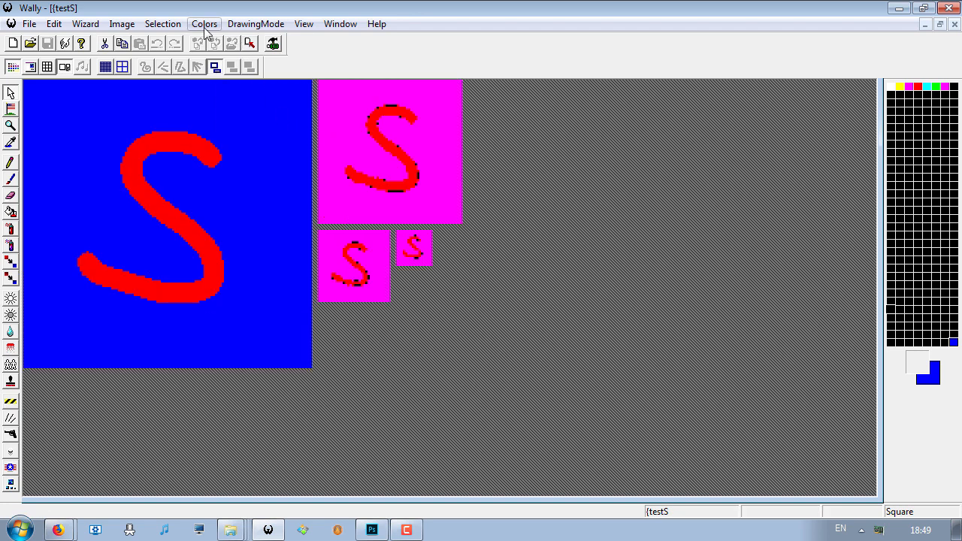
# - Set the green value of palette index 255 to 255 in {testS
pyautogui.click(204, 25)
pyautogui.click(211, 43)
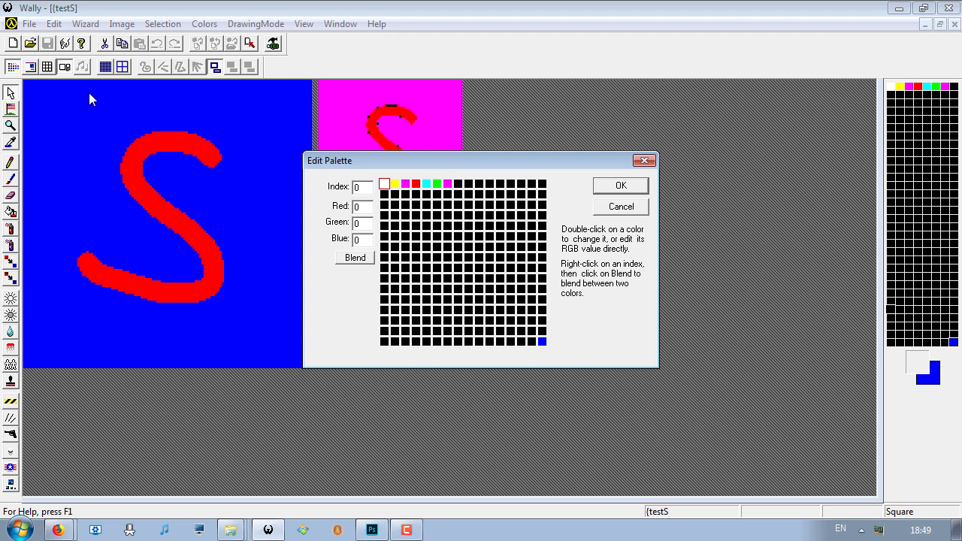
pyautogui.click(542, 341)
pyautogui.doubleClick(361, 223)
pyautogui.write('255')
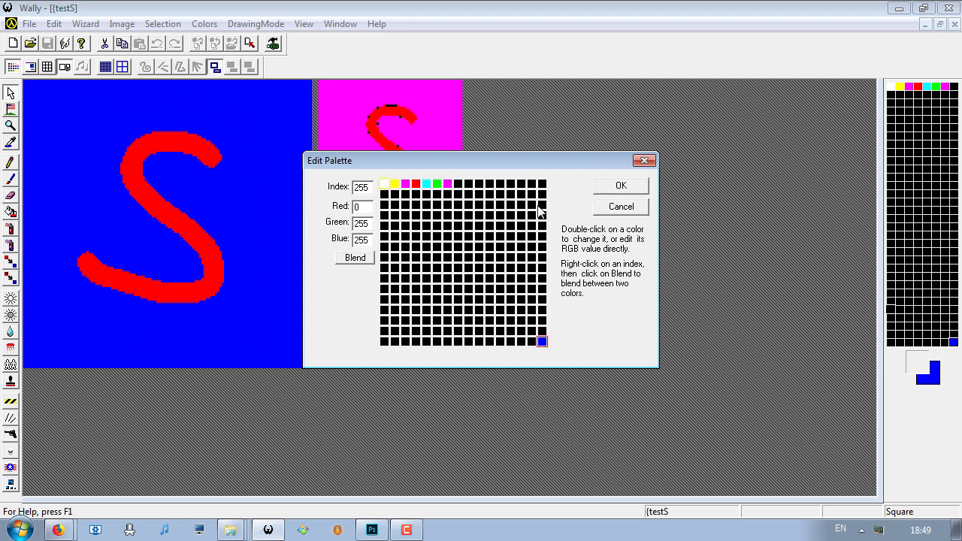
pyautogui.click(610, 188)
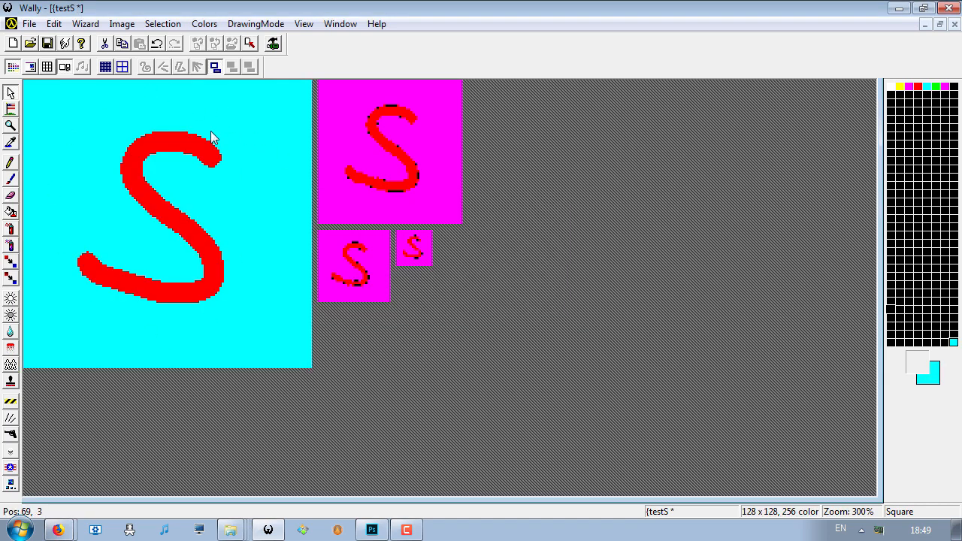
# - Return palette index 255 of {testS to pure blue by setting its green value to 0
pyautogui.click(223, 25)
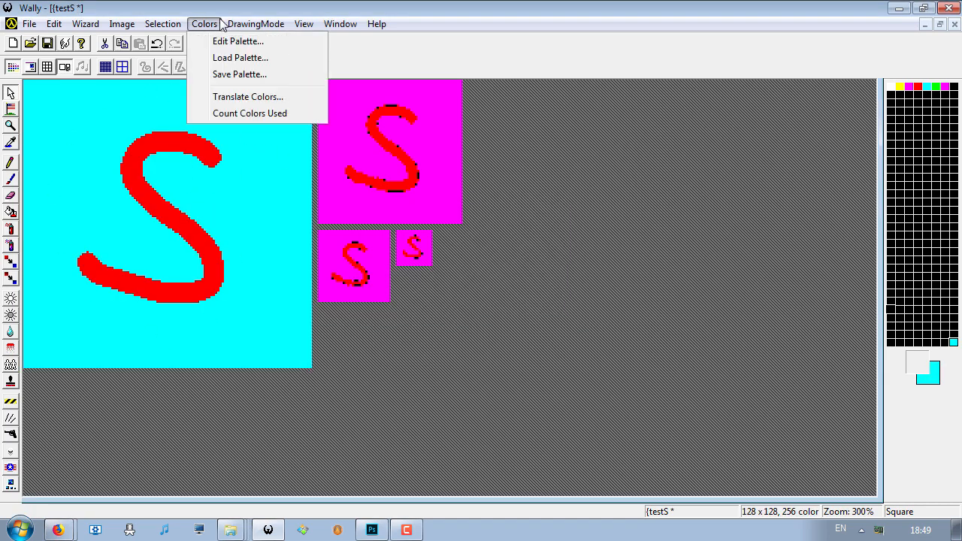
pyautogui.click(241, 43)
pyautogui.click(542, 342)
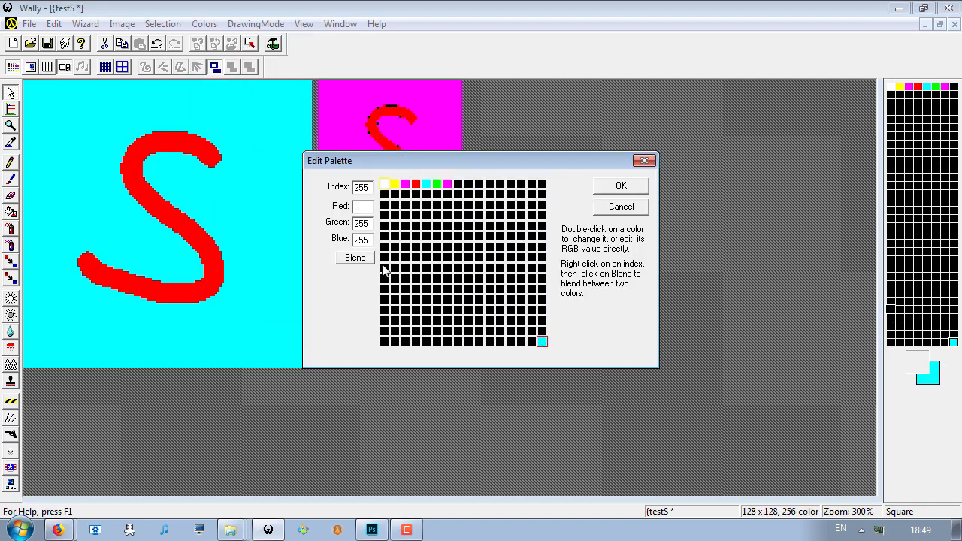
pyautogui.doubleClick(362, 224)
pyautogui.write('0')
pyautogui.click(613, 188)
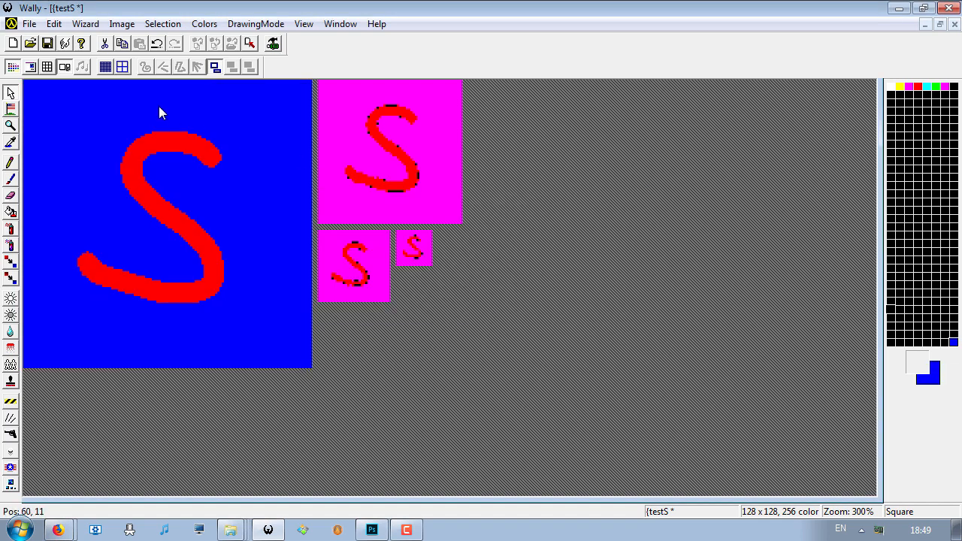
# - Save the {testS texture and close it to return to the WAD package
pyautogui.click(28, 24)
pyautogui.click(53, 114)
pyautogui.click(954, 24)
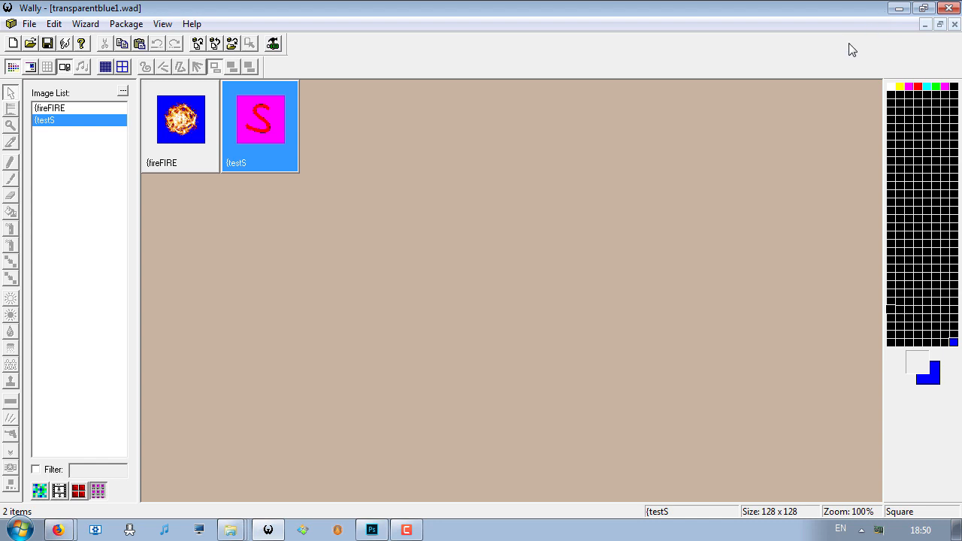
# - Minimize Wally and launch Valve Hammer Editor
pyautogui.click(895, 9)
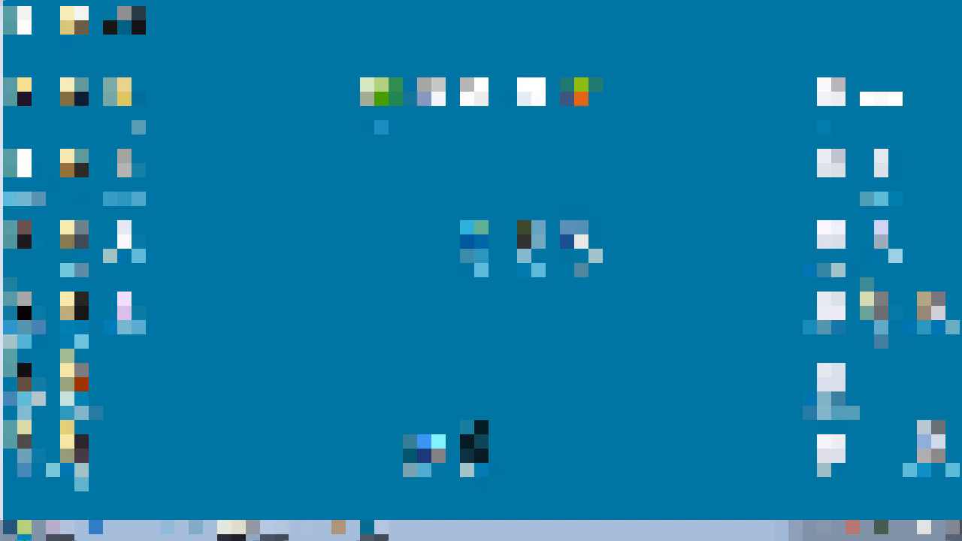
pyautogui.click(15, 531)
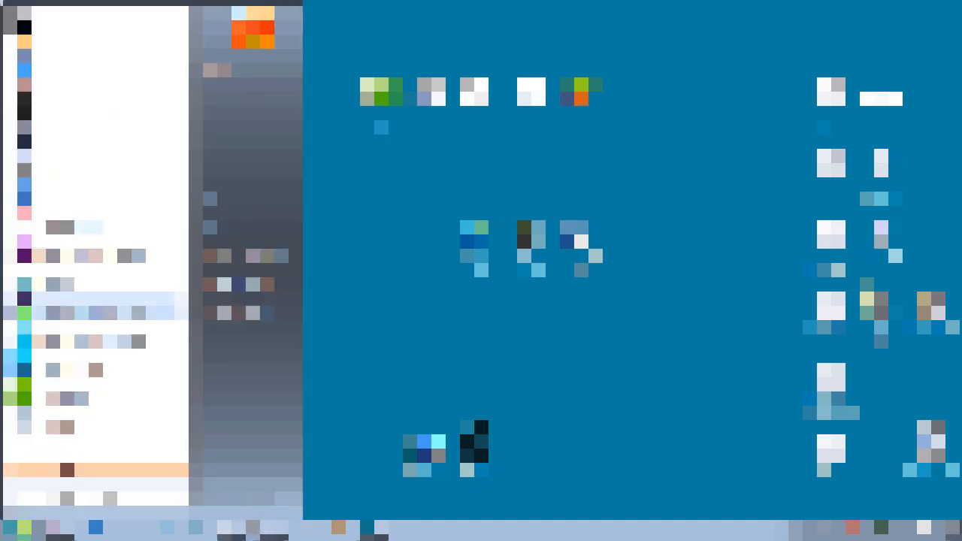
pyautogui.click(84, 306)
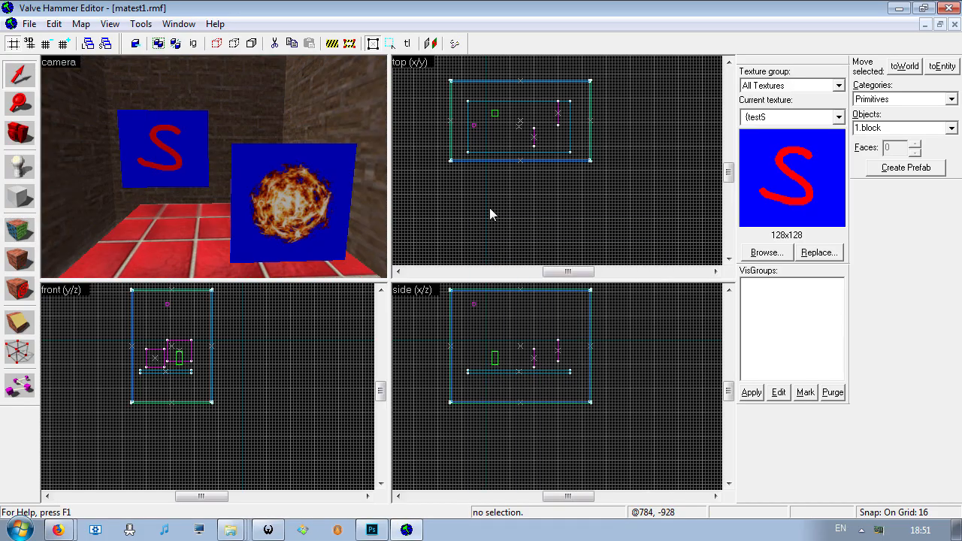
# - Examine the {testS and {fireFIRE panels in the 3D view of the map
pyautogui.press('z')
pyautogui.press('s')
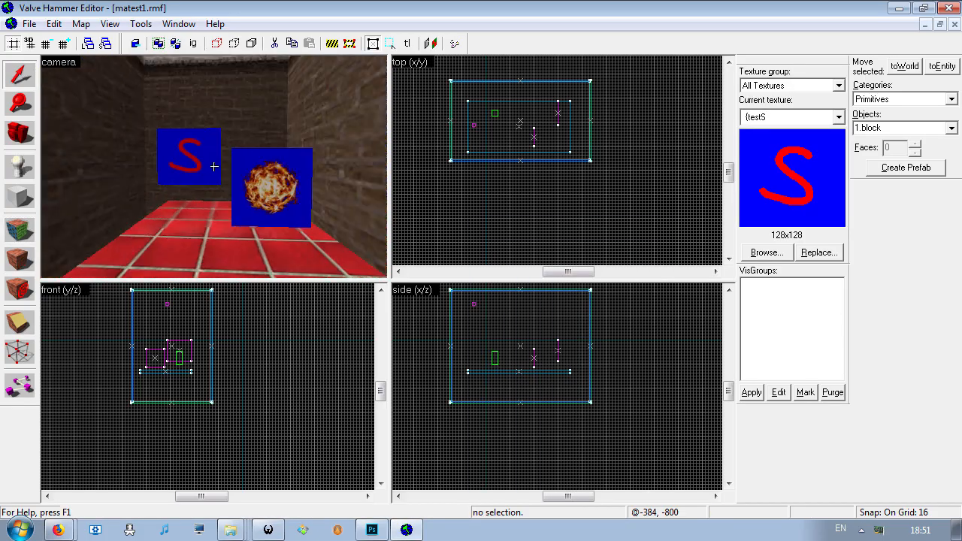
pyautogui.press('w')
pyautogui.press('s')
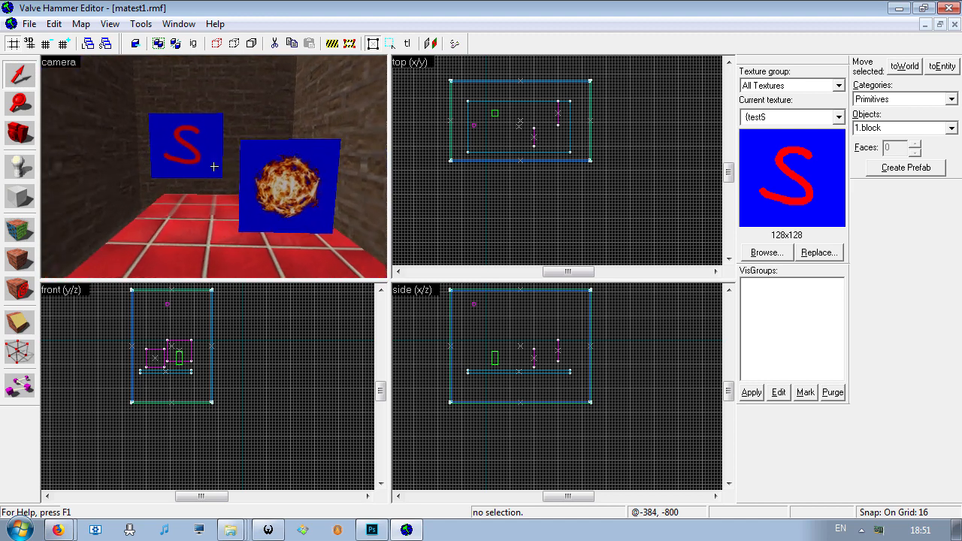
pyautogui.click(214, 164)
pyautogui.press('z')
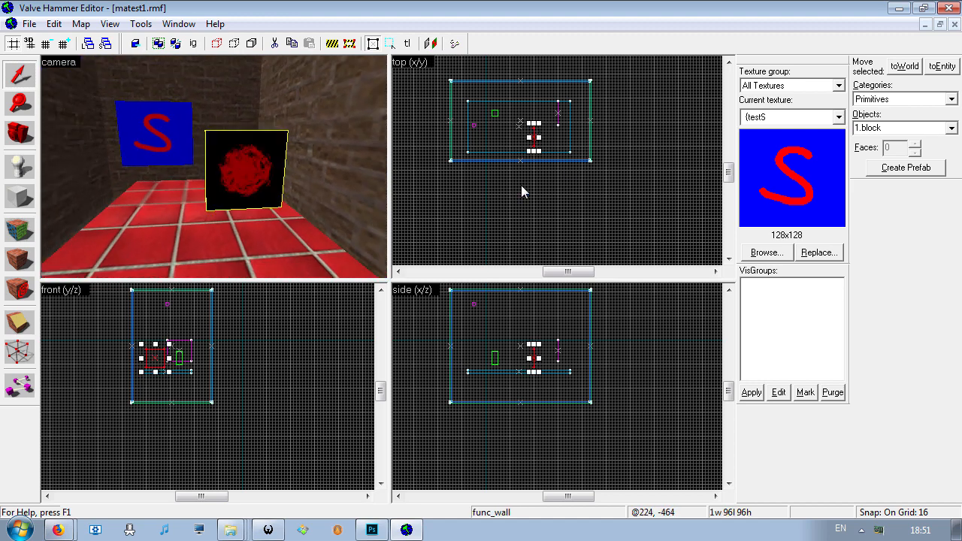
pyautogui.press('z')
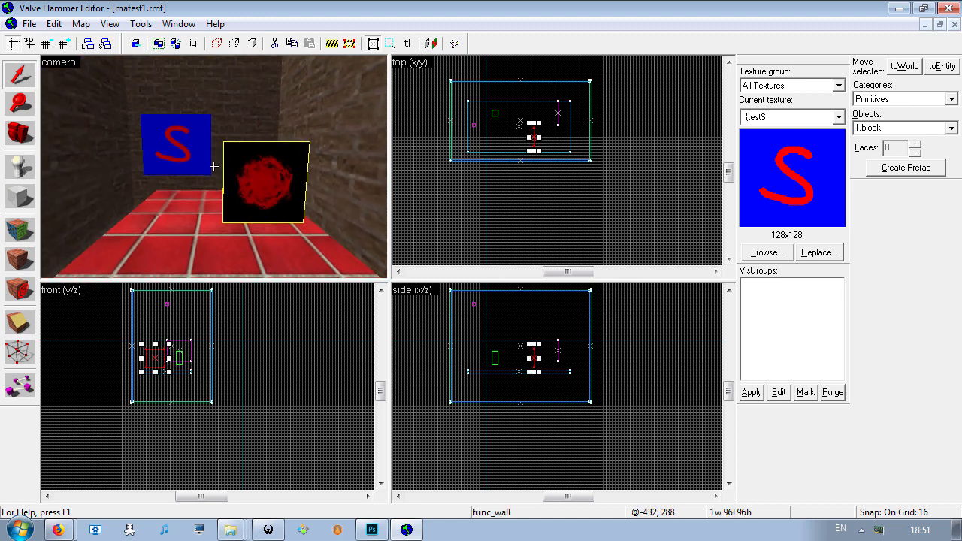
pyautogui.press('w')
pyautogui.press('z')
# - Select the fire panel, view its object properties and close them
pyautogui.click(142, 170)
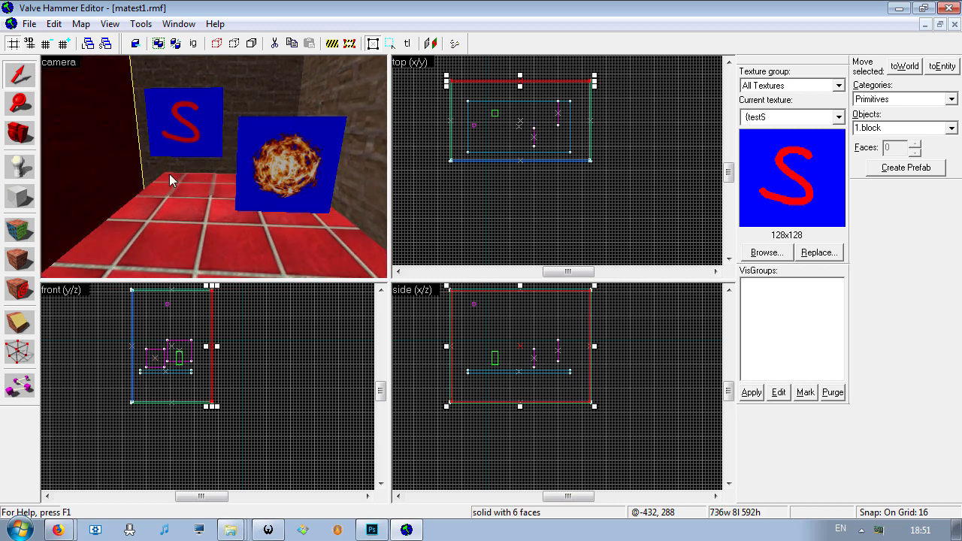
pyautogui.click(267, 184)
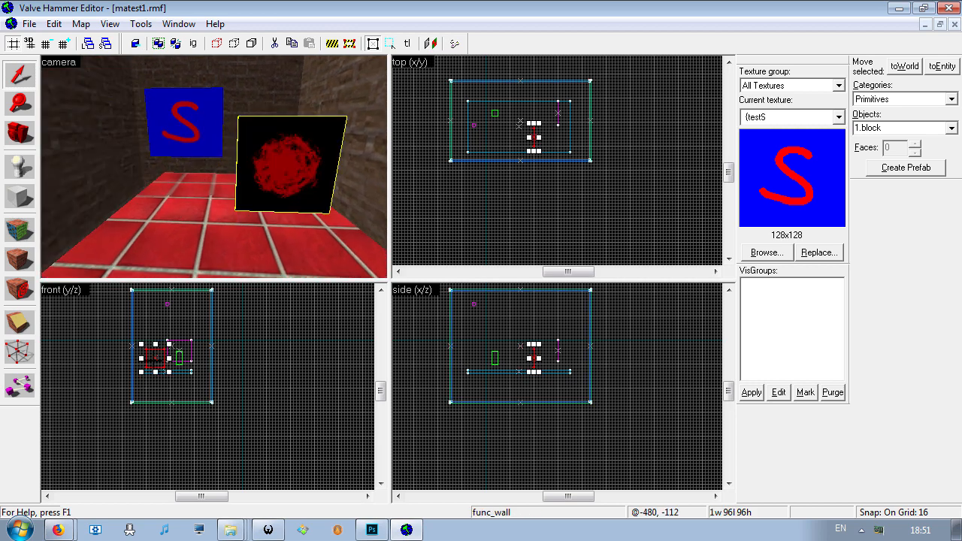
pyautogui.rightClick(145, 81)
pyautogui.click(180, 346)
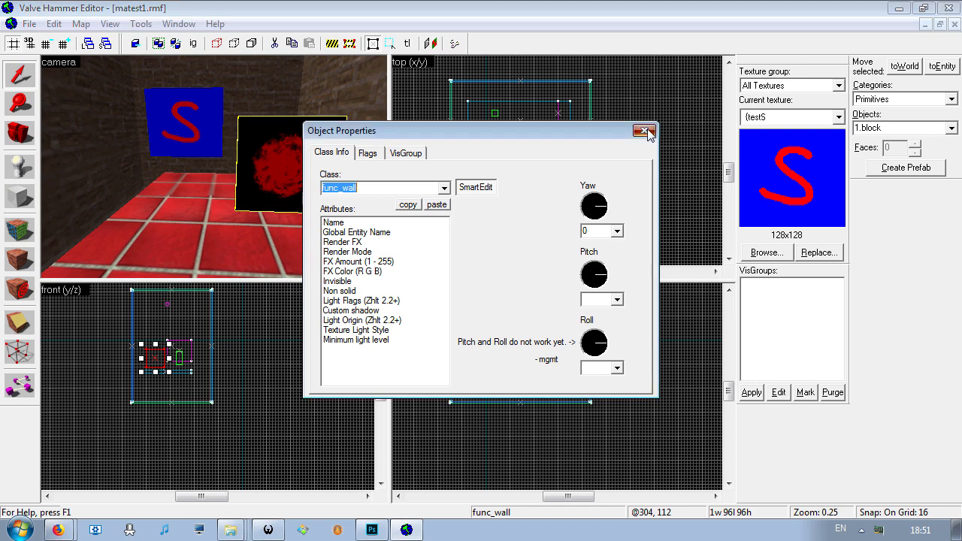
pyautogui.click(645, 131)
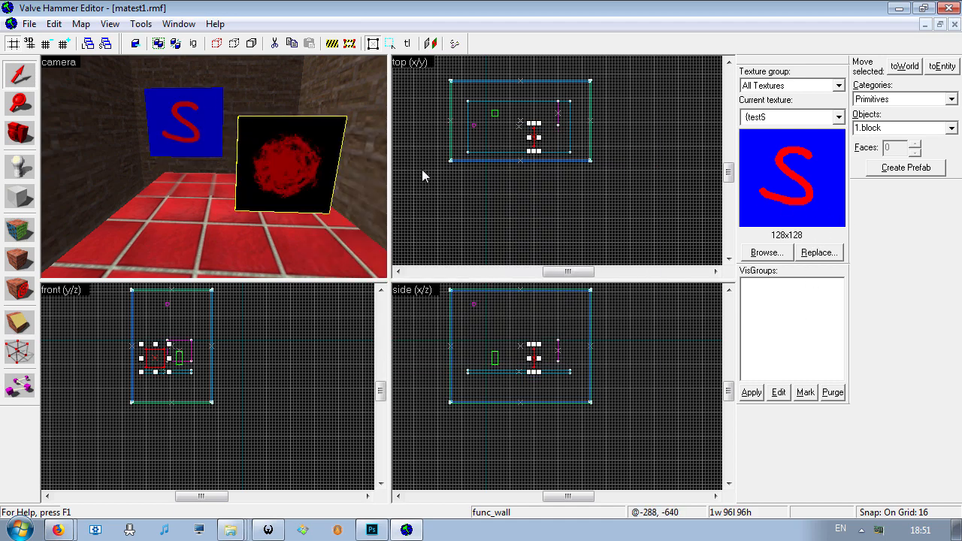
# - Set the FX Amount of the fire panel's func_wall entity to 255
pyautogui.press('z')
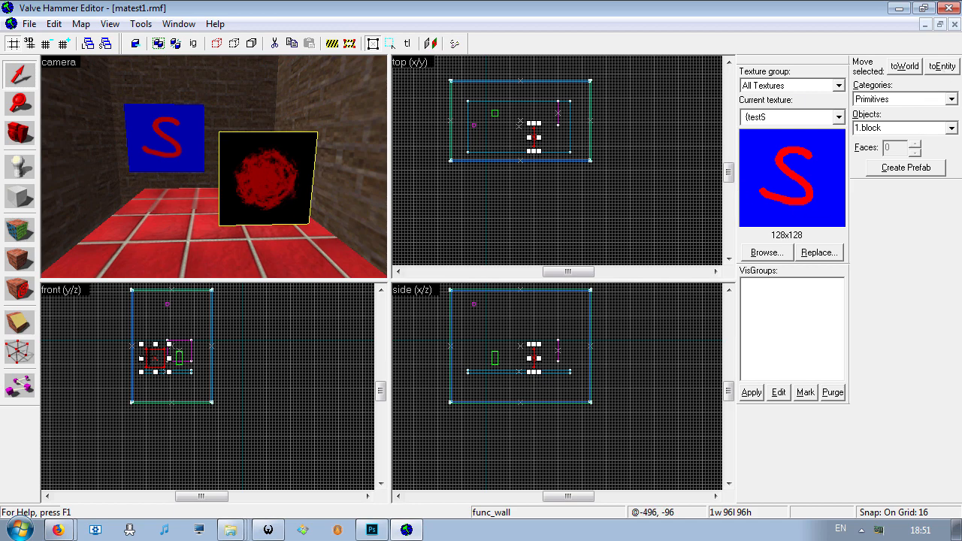
pyautogui.rightClick(167, 361)
pyautogui.click(196, 339)
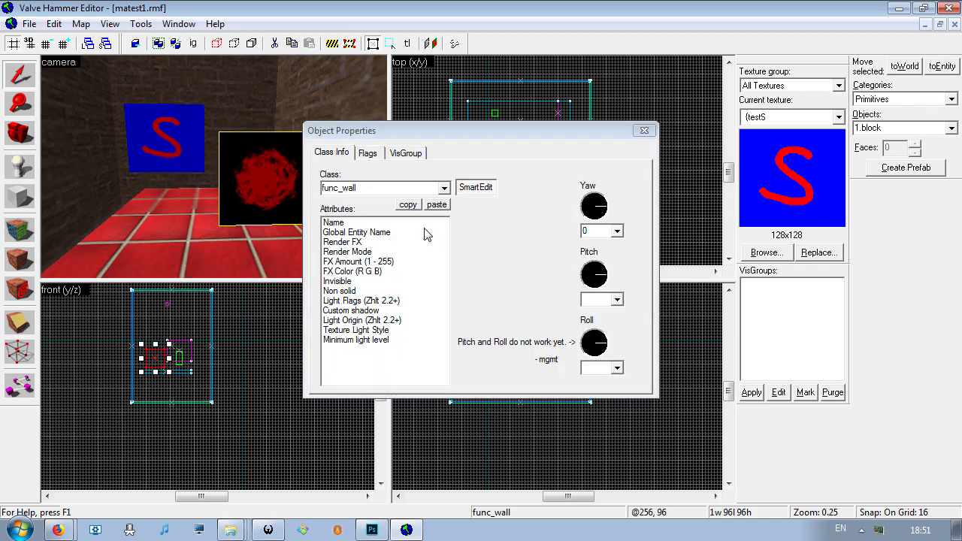
pyautogui.click(390, 189)
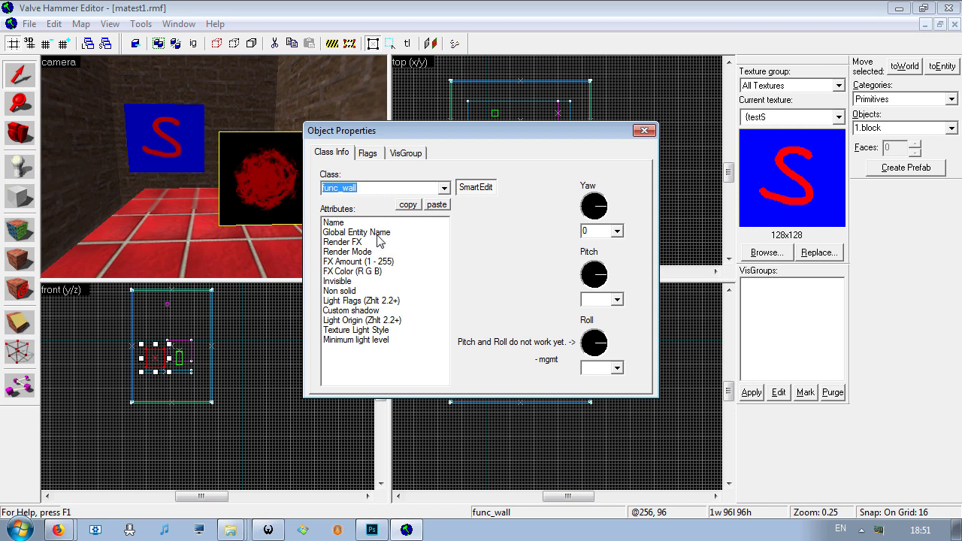
pyautogui.click(364, 243)
pyautogui.click(367, 252)
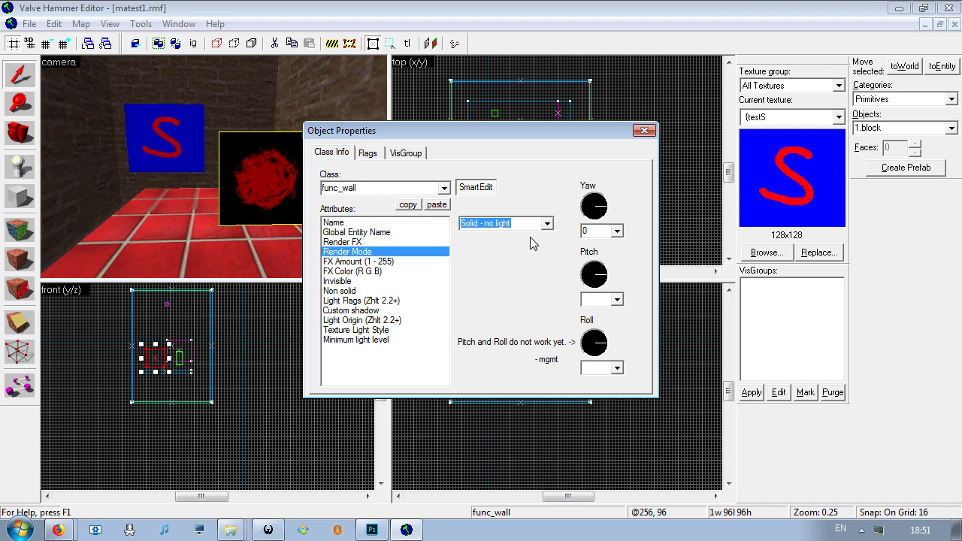
pyautogui.click(370, 262)
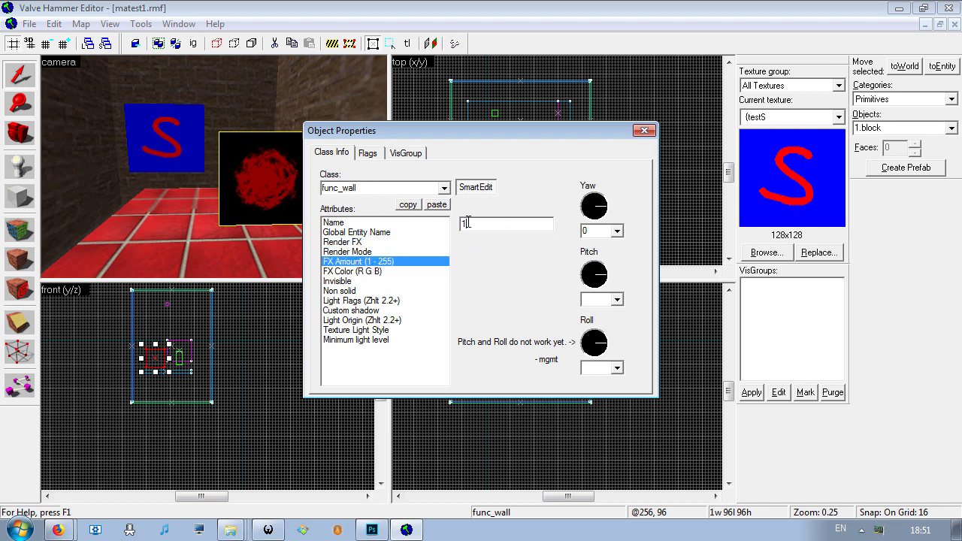
pyautogui.moveTo(468, 223); pyautogui.dragTo(362, 215)
pyautogui.moveTo(478, 228); pyautogui.dragTo(363, 218)
pyautogui.write('255')
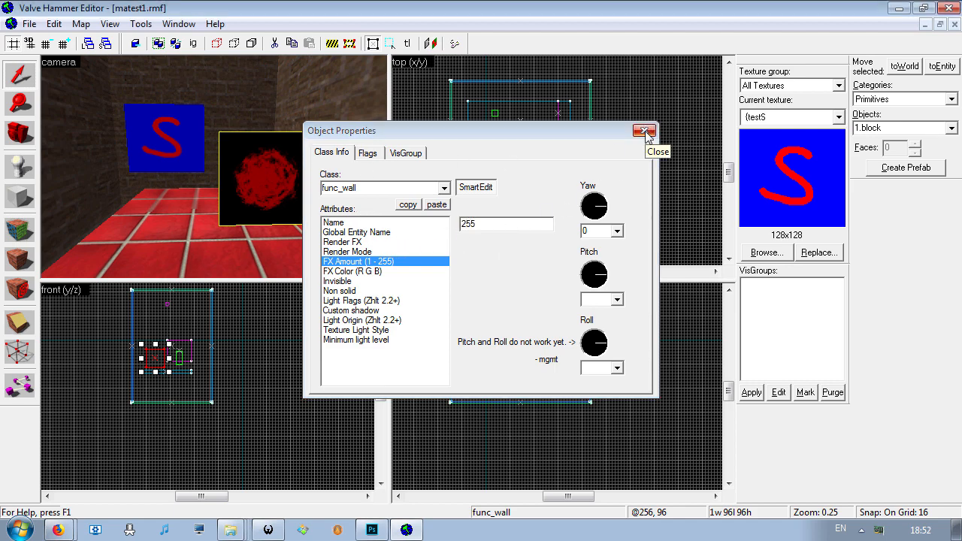
pyautogui.click(646, 132)
# - Select the fire panel in the 3D view and copy it
pyautogui.press('z')
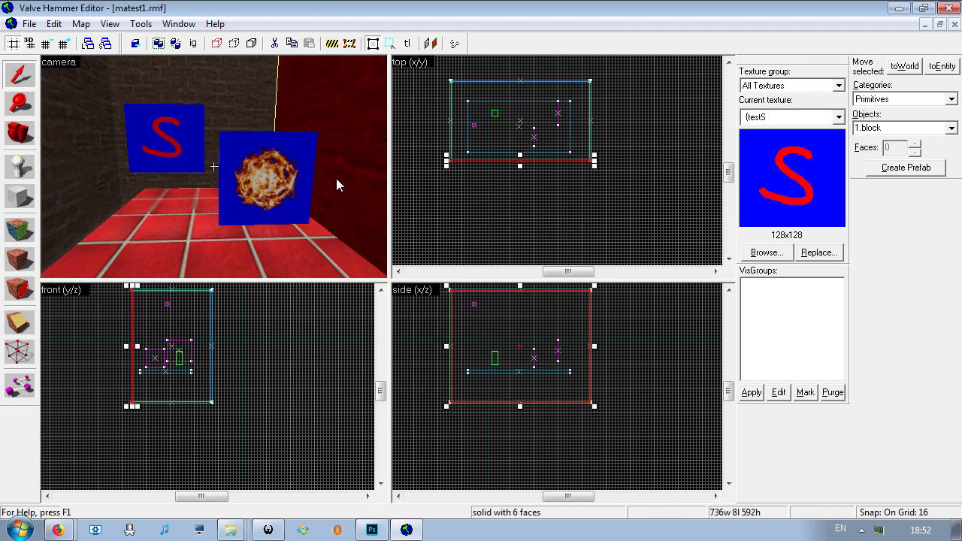
pyautogui.press('z')
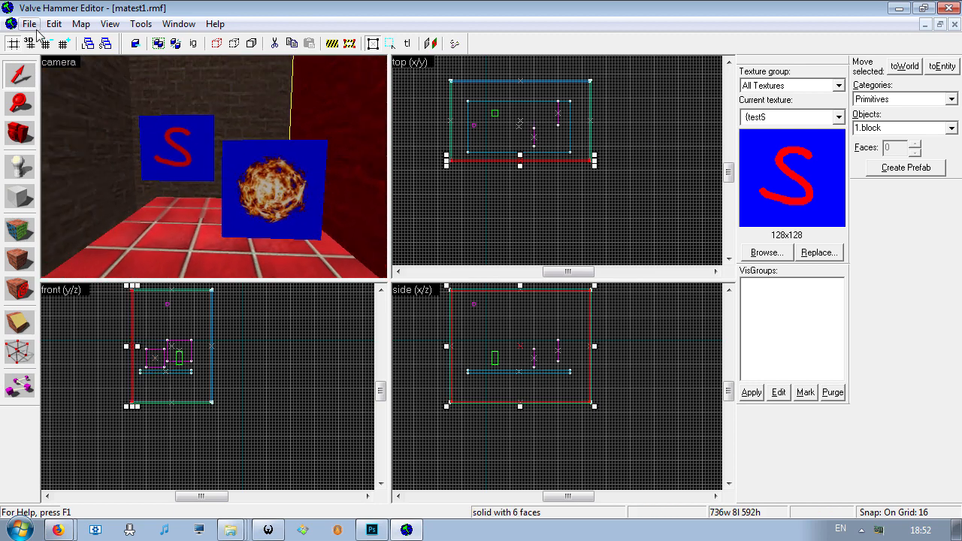
pyautogui.click(255, 187)
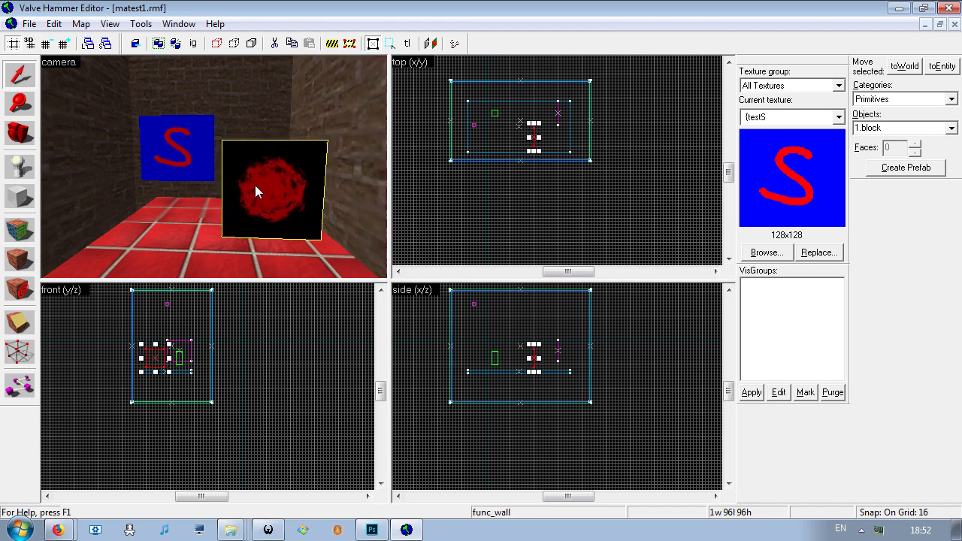
pyautogui.press('z')
pyautogui.press('z')
pyautogui.rightClick(154, 351)
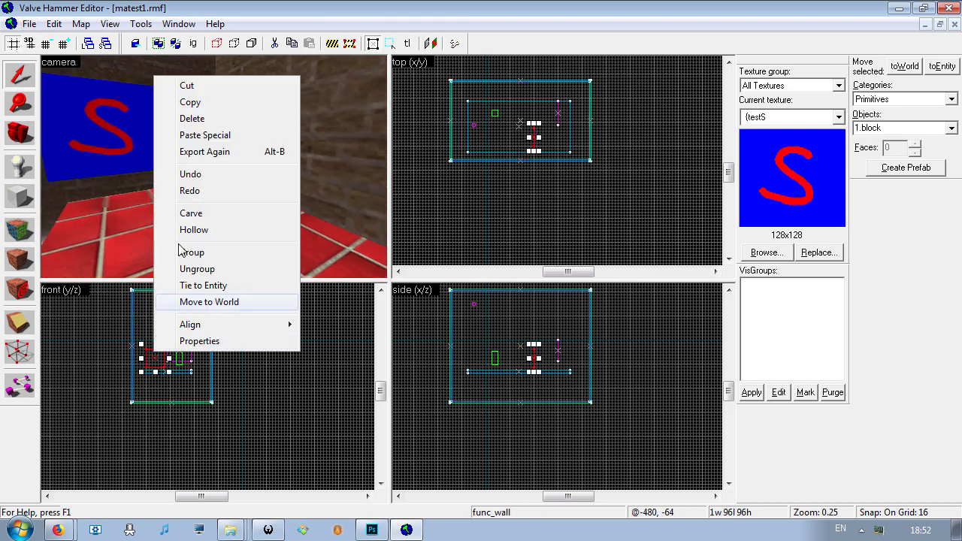
pyautogui.click(201, 103)
# - Paste the copied fire panel and move it inside the room, above the floor and behind the original
pyautogui.scroll(4, 519, 147)
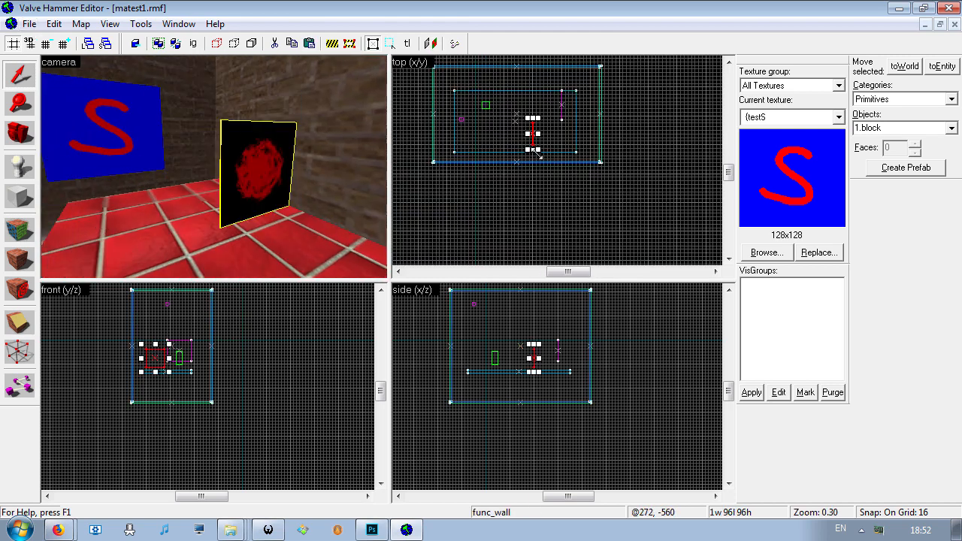
pyautogui.click(492, 128)
pyautogui.rightClick(492, 128)
pyautogui.click(508, 138)
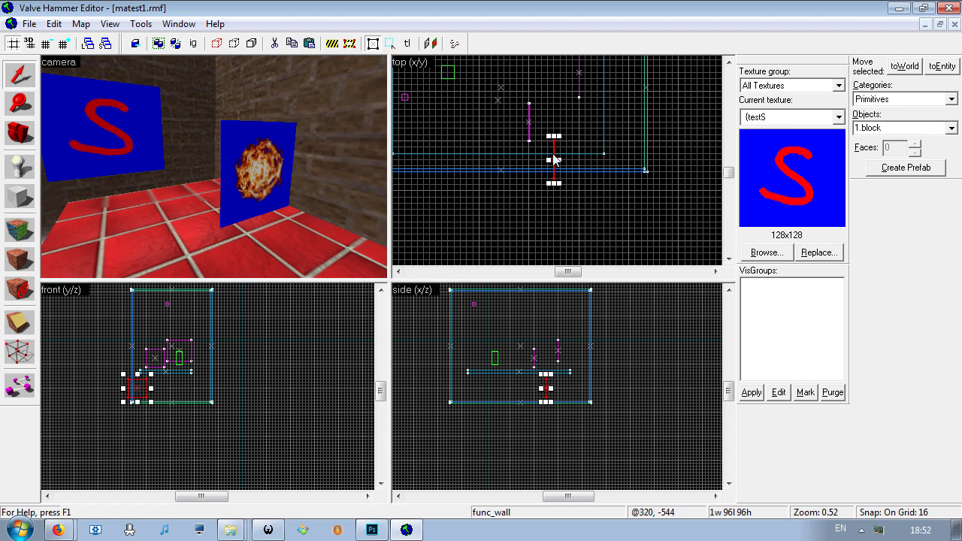
pyautogui.moveTo(136, 388); pyautogui.dragTo(163, 355)
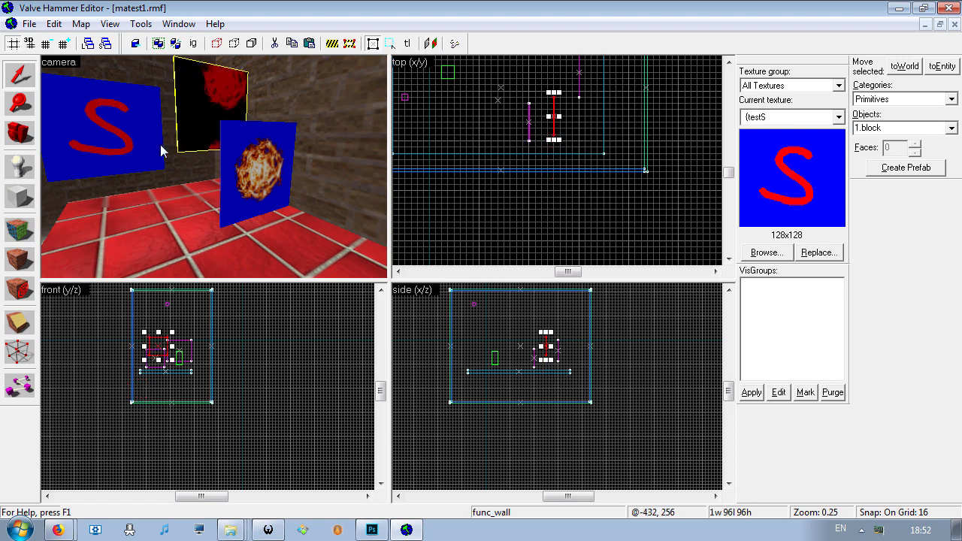
# - Lower the pasted fire panel and shift it sideways so it partly overlaps the original from behind
pyautogui.press('z')
pyautogui.press('d')
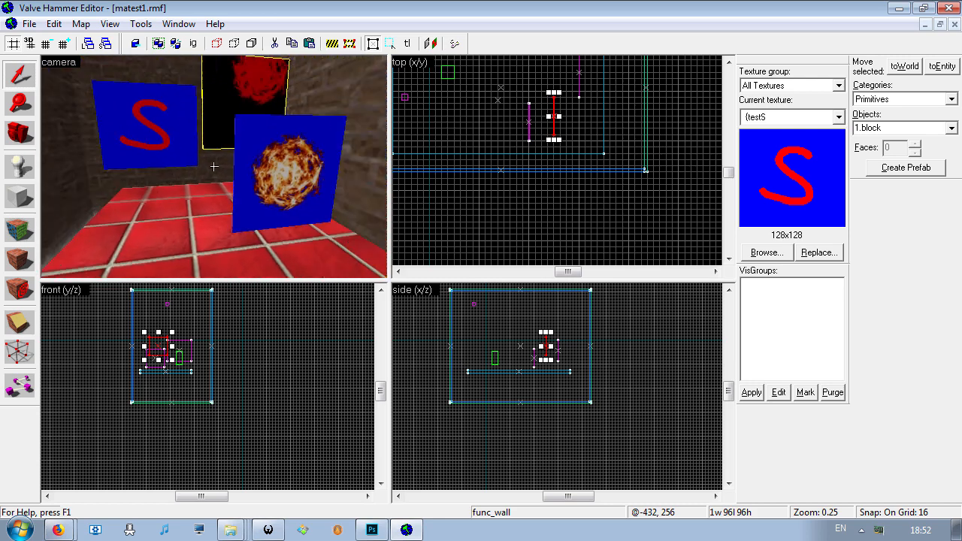
pyautogui.press('s')
pyautogui.press('z')
pyautogui.scroll(1, 418, 191)
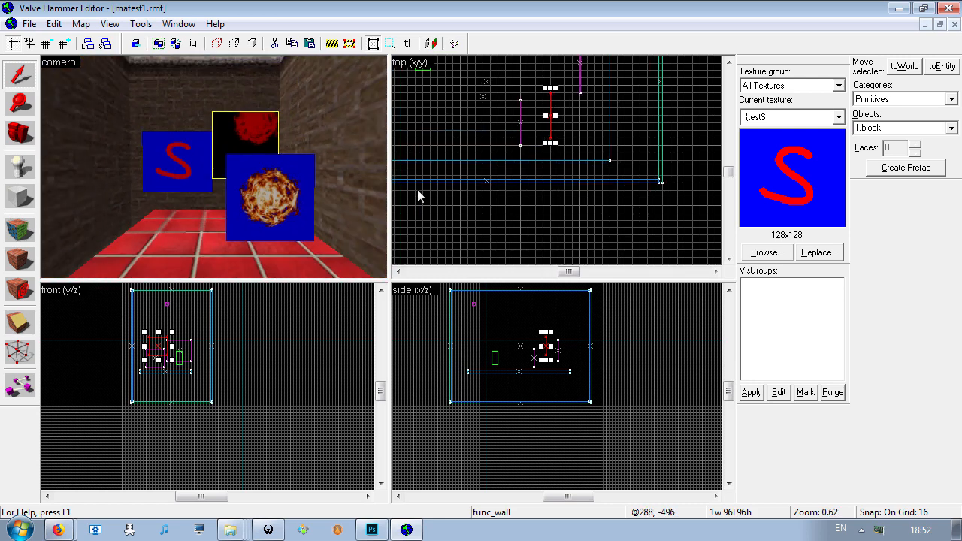
pyautogui.scroll(6, 142, 329)
pyautogui.moveTo(119, 392)
pyautogui.mouseDown()
pyautogui.moveTo(120, 437)
pyautogui.moveTo(169, 392)
pyautogui.moveTo(133, 392)
pyautogui.mouseUp()
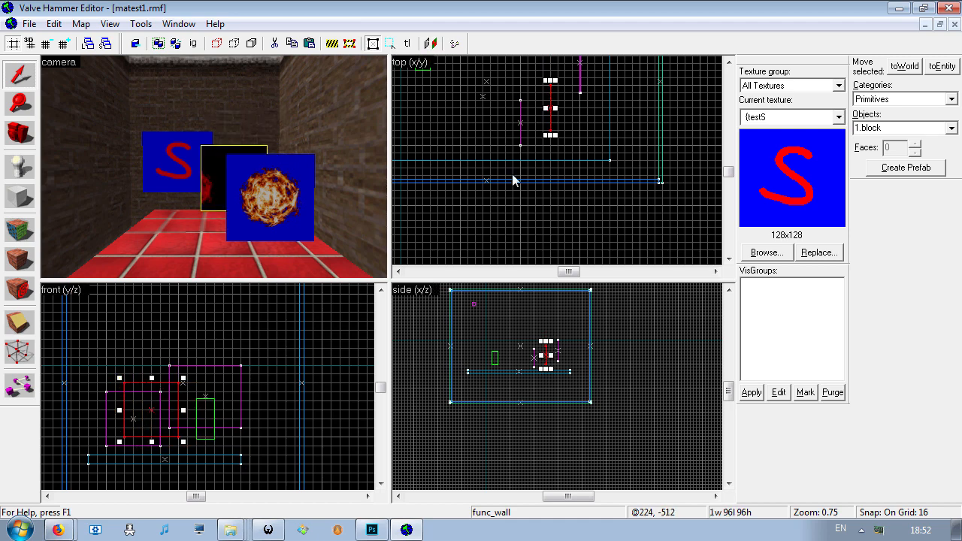
# - Move the copied fire panel along the room so it stands just in front of the original fire panel
pyautogui.scroll(4, 551, 153)
pyautogui.scroll(5, 551, 337)
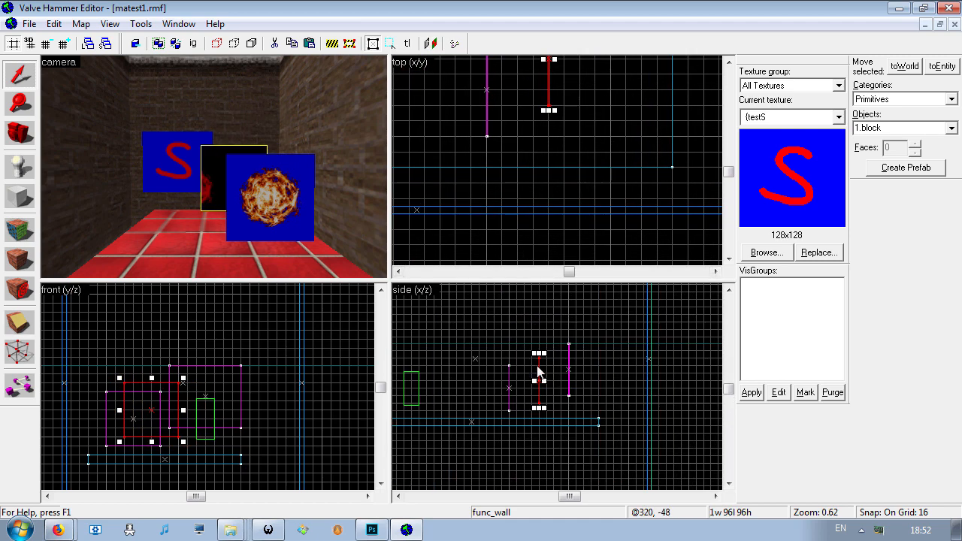
pyautogui.scroll(4, 553, 93)
pyautogui.scroll(-4, 558, 94)
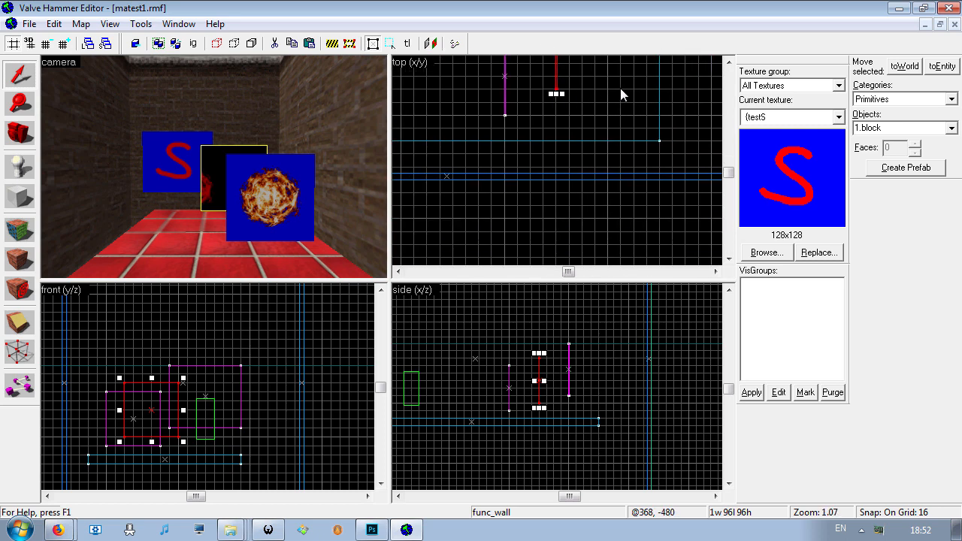
pyautogui.doubleClick(728, 63)
pyautogui.scroll(4, 545, 146)
pyautogui.scroll(5, 584, 159)
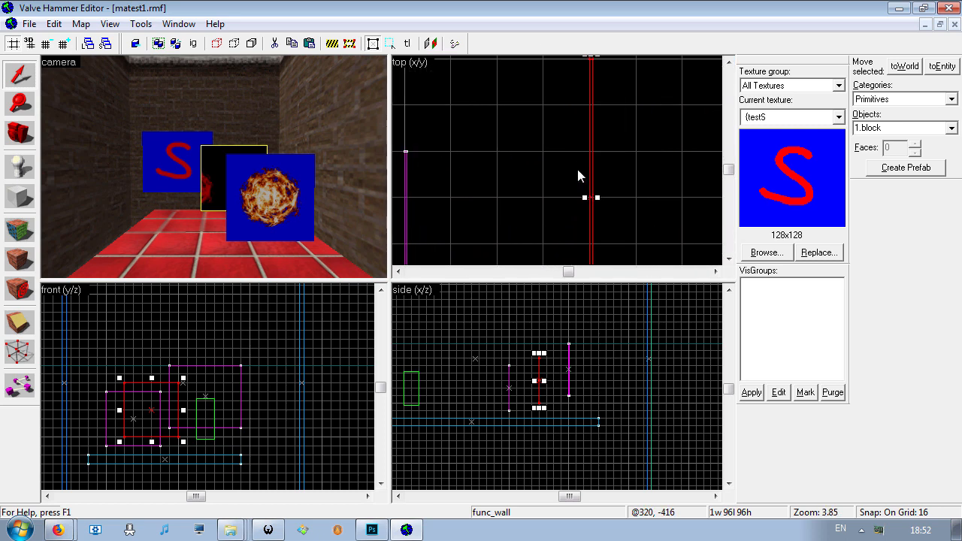
pyautogui.moveTo(610, 180); pyautogui.dragTo(492, 171)
pyautogui.press('z')
pyautogui.press('w')
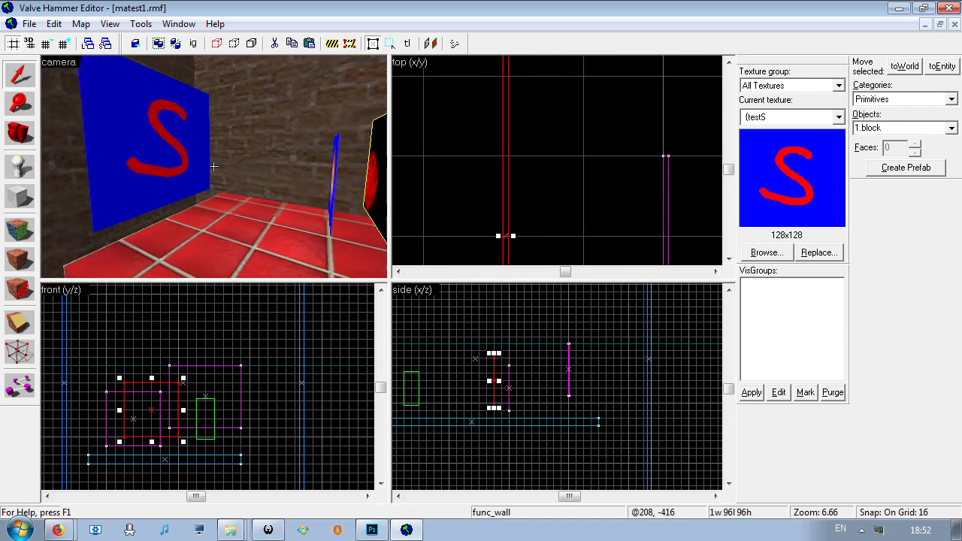
# - Shift the copied fire panel 32 units sideways, keeping its height, so it only partly covers the original
pyautogui.press('s')
pyautogui.press('z')
pyautogui.scroll(3, 135, 392)
pyautogui.moveTo(167, 409); pyautogui.dragTo(198, 409)
pyautogui.press('z')
pyautogui.press('s')
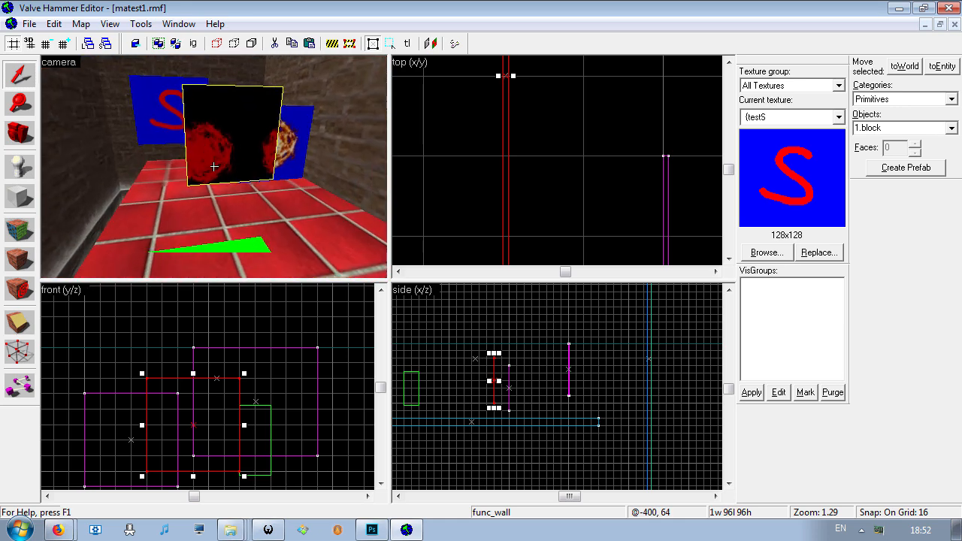
pyautogui.press('s')
pyautogui.press('w')
pyautogui.press('z')
# - Set the FX Amount of the copied fire panel's func_wall entity to 1
pyautogui.hotkey('alt', 'Return')
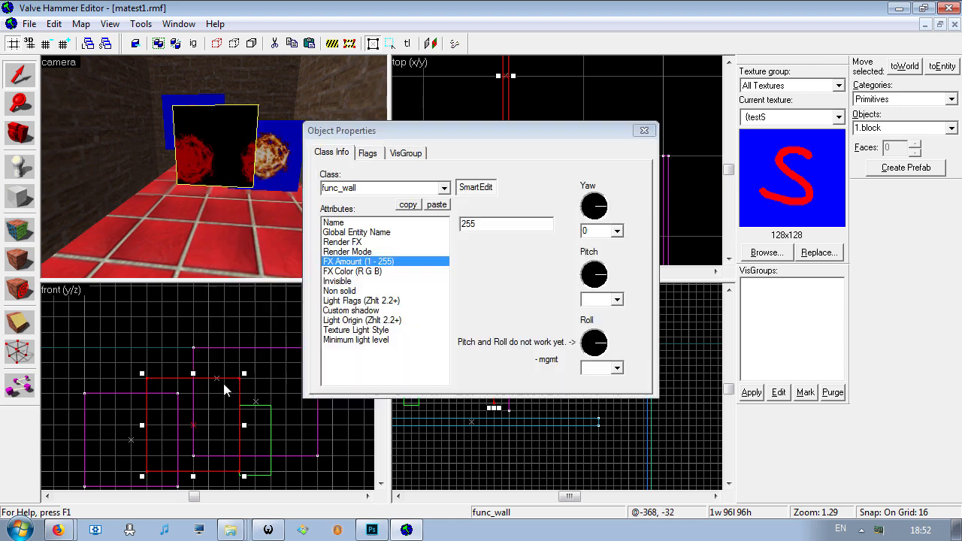
pyautogui.click(644, 130)
pyautogui.rightClick(224, 384)
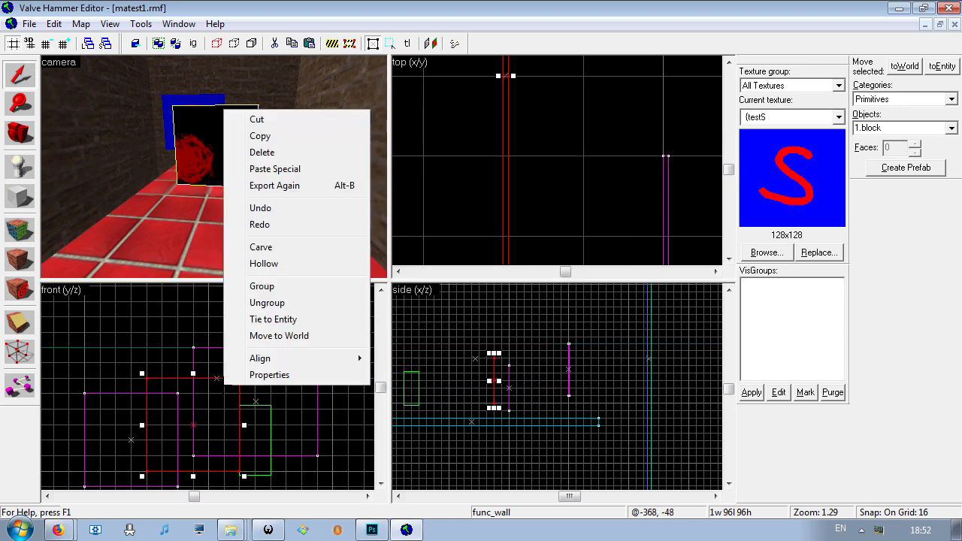
pyautogui.click(256, 375)
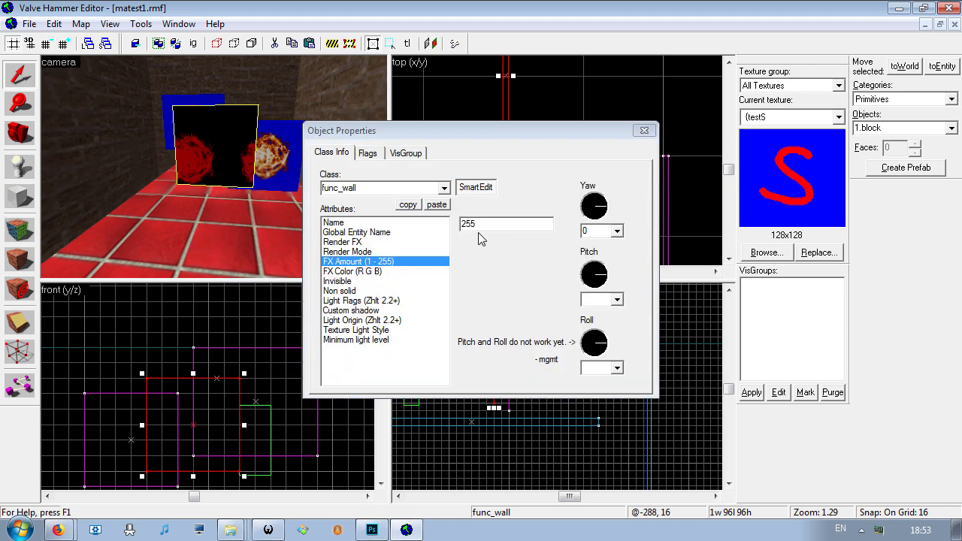
pyautogui.click(420, 259)
pyautogui.write('1')
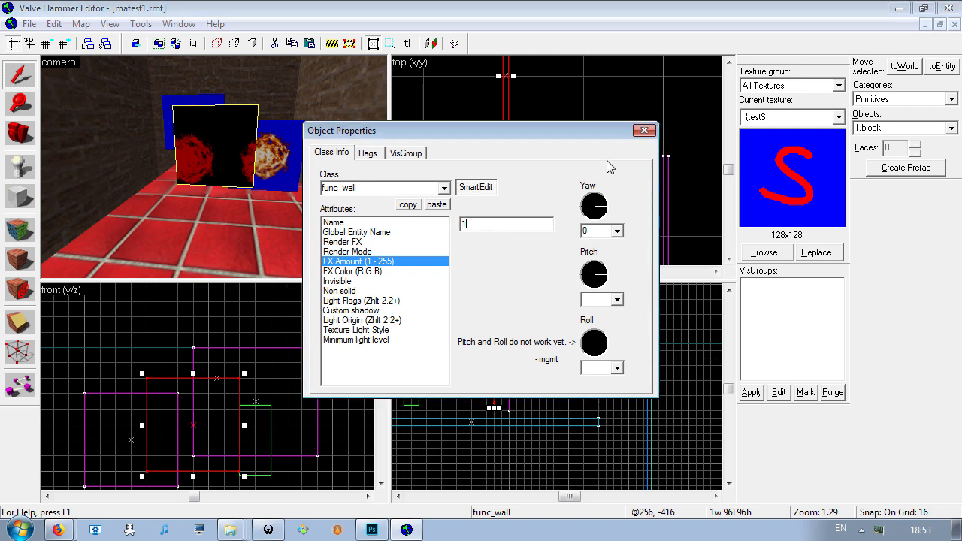
pyautogui.click(644, 132)
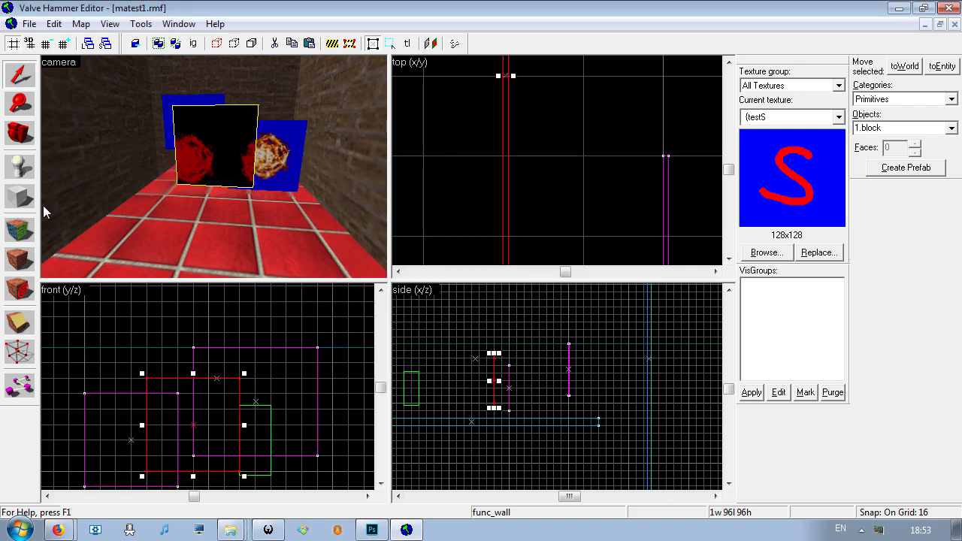
# - Fit the {fireFIRE texture to the face of the copied fire panel
pyautogui.click(19, 228)
pyautogui.click(490, 315)
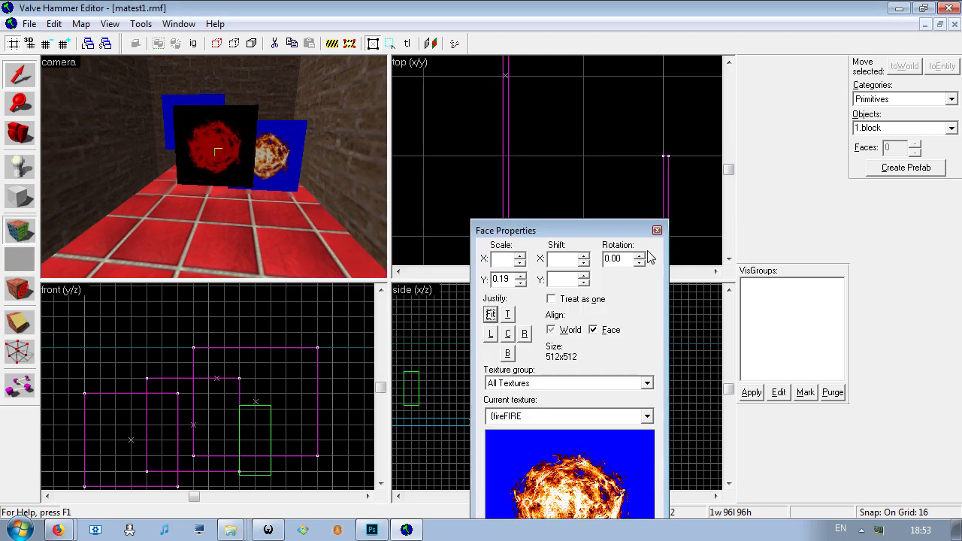
pyautogui.click(657, 231)
# - Check the func_wall properties of the original fire panel and of its copy, including the FX Amount
pyautogui.click(297, 145)
pyautogui.rightClick(148, 416)
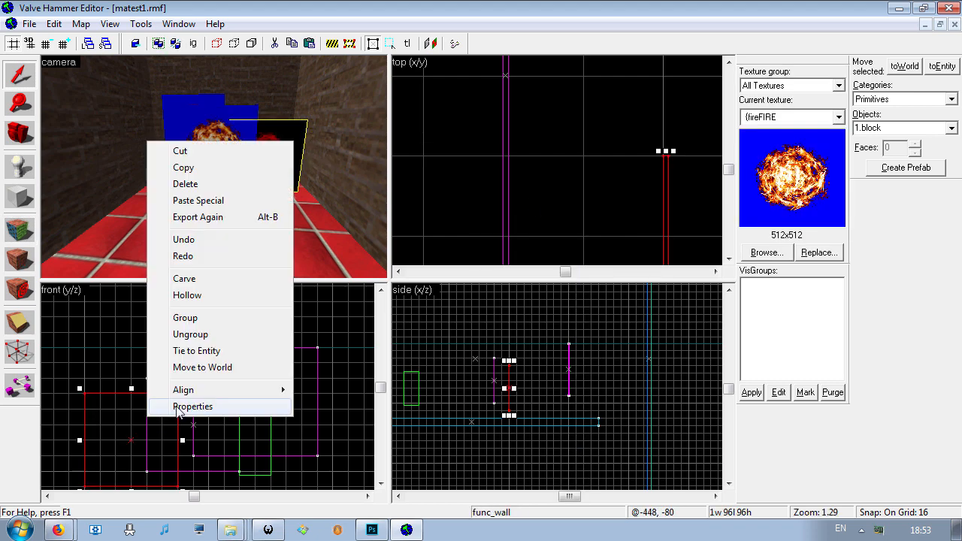
pyautogui.click(193, 406)
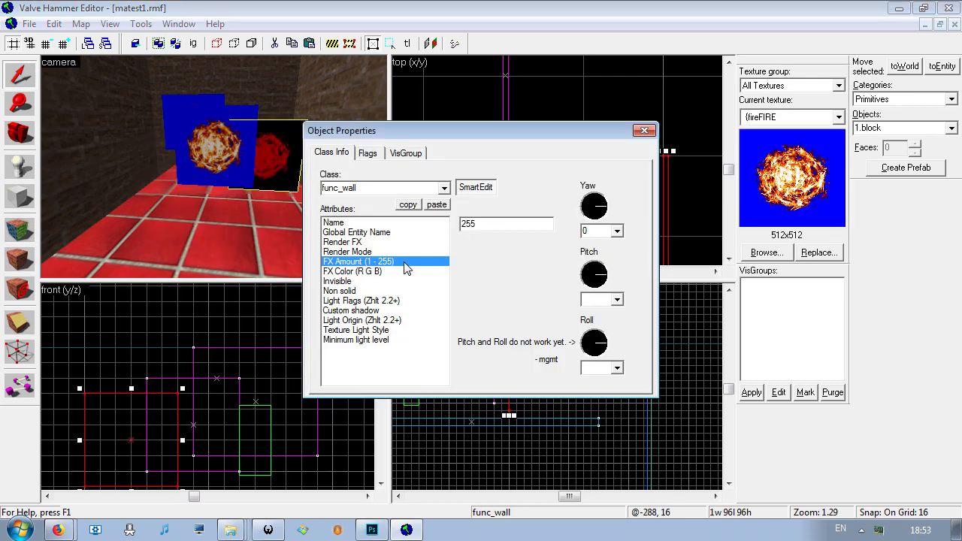
pyautogui.click(644, 130)
pyautogui.click(224, 152)
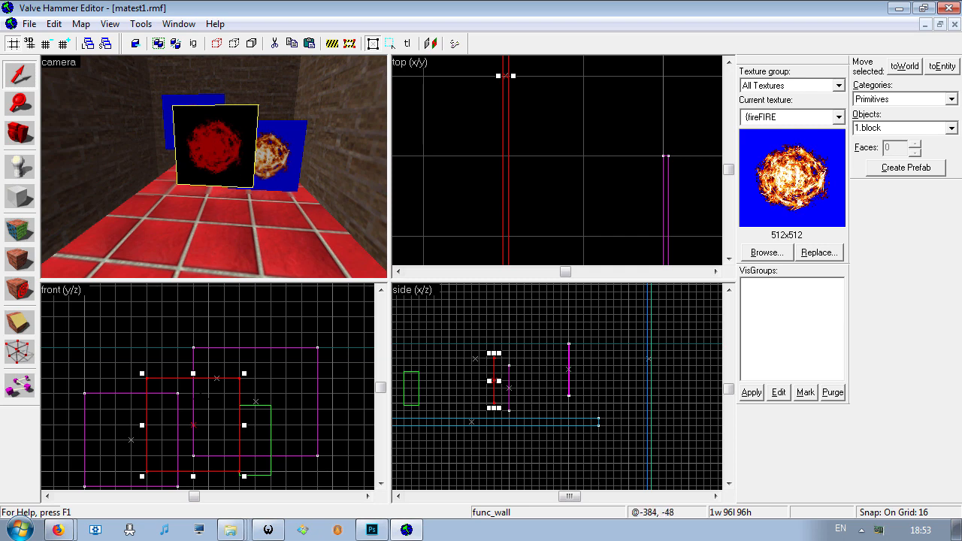
pyautogui.rightClick(210, 410)
pyautogui.click(242, 400)
pyautogui.click(642, 130)
pyautogui.press('z')
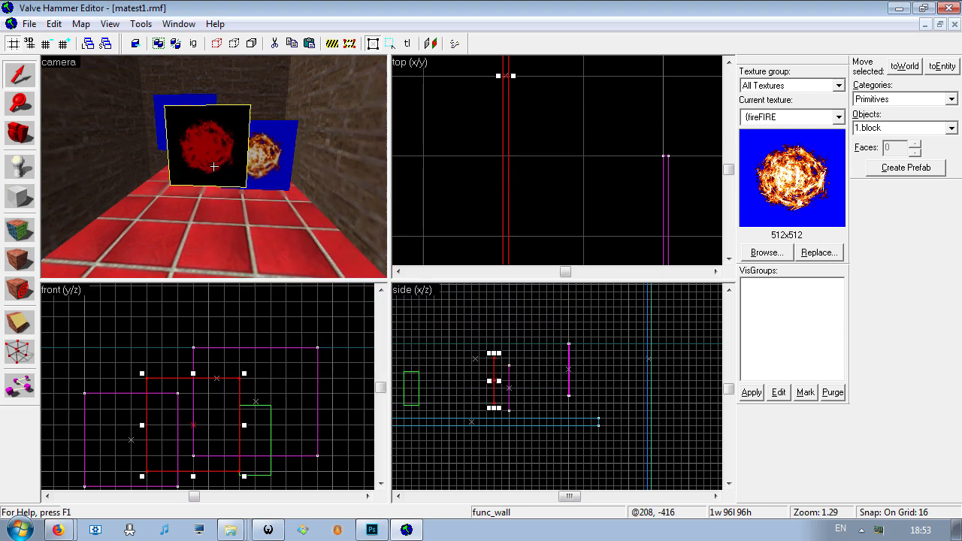
pyautogui.press('z')
# - Check the Render Mode and FX Amount of the S panel's func_wall entity
pyautogui.click(216, 164)
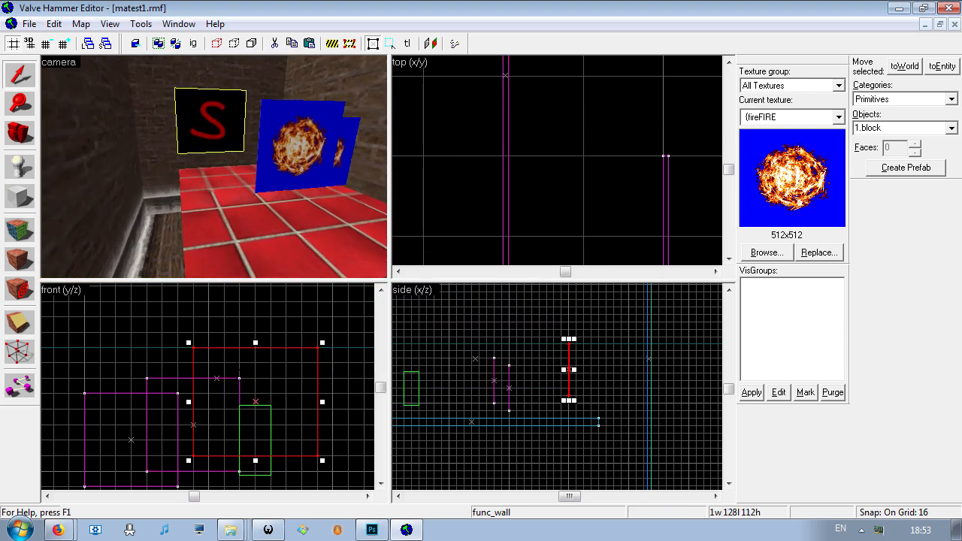
pyautogui.rightClick(238, 116)
pyautogui.click(260, 382)
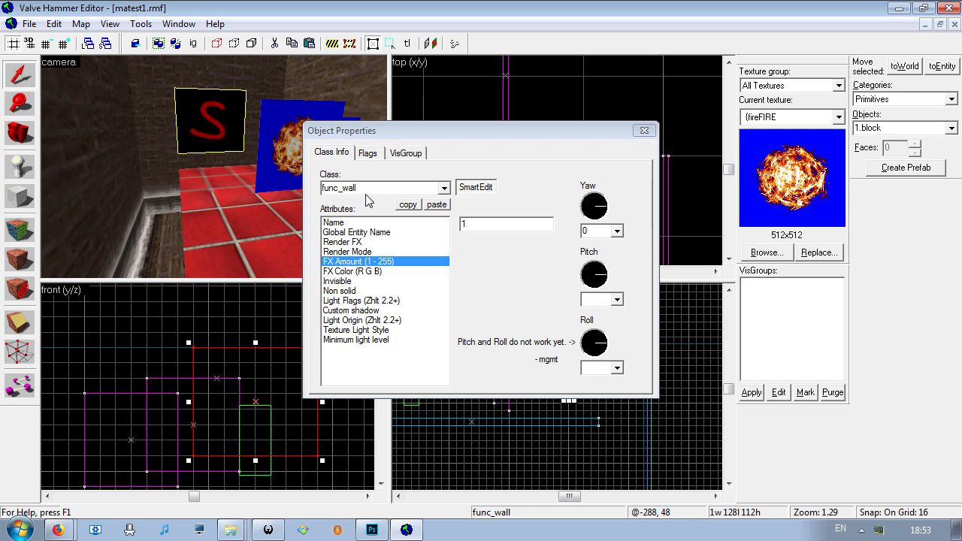
pyautogui.click(364, 251)
pyautogui.click(645, 131)
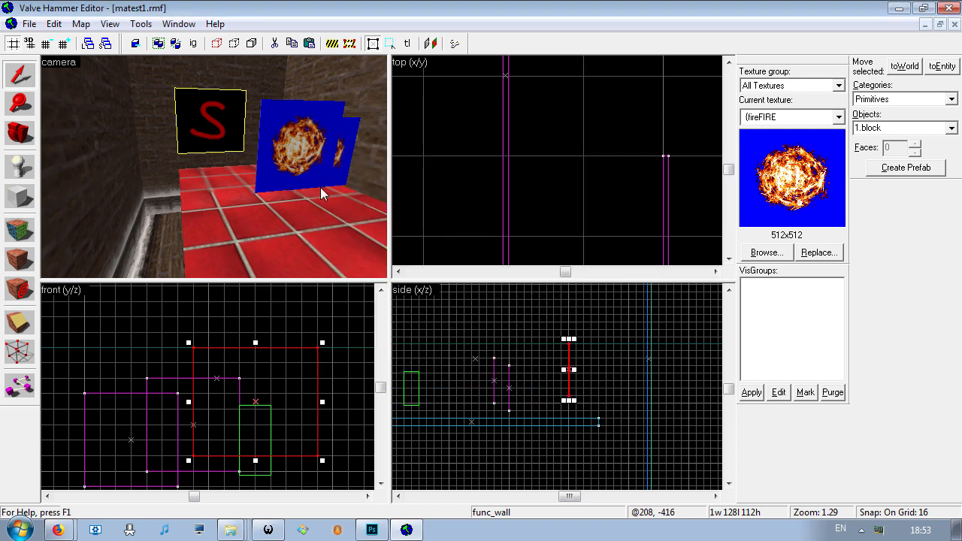
pyautogui.press('z')
pyautogui.press('w')
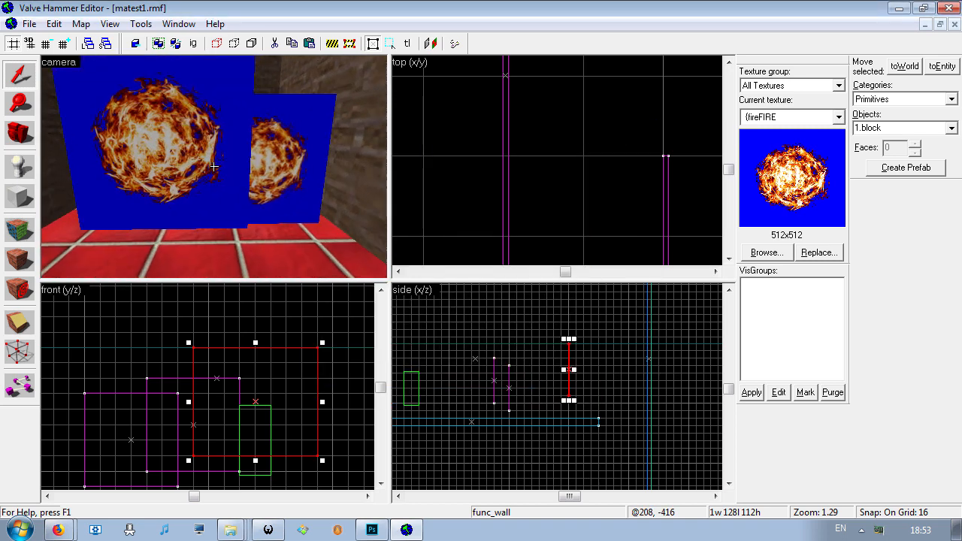
pyautogui.press('s')
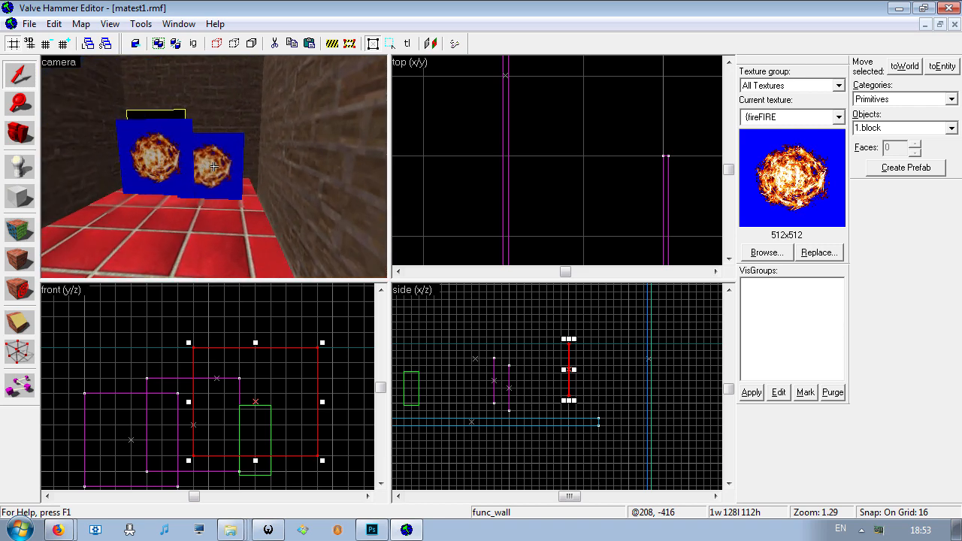
pyautogui.press('w')
pyautogui.press('a')
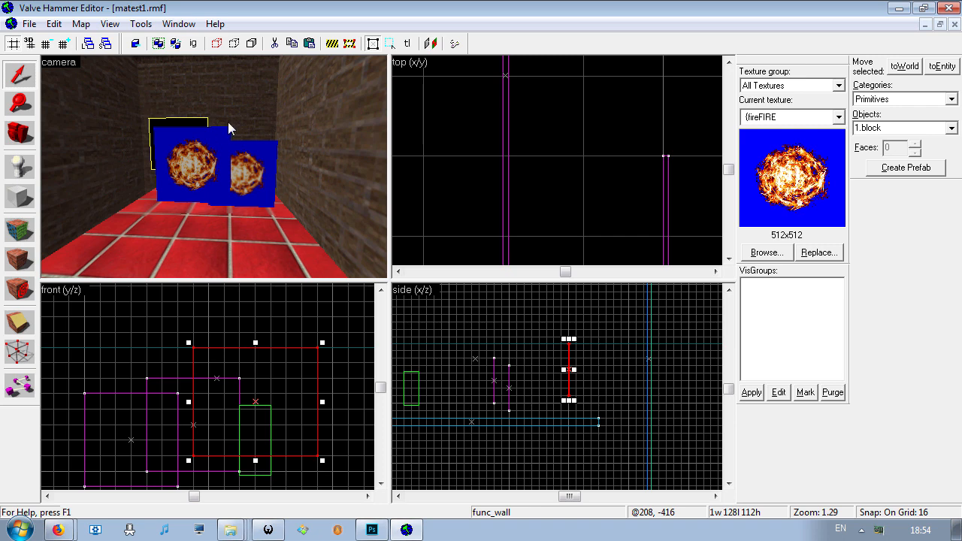
# - Compile the map with normal CSG, BSP and VIS and extra RAD without running the game, and read the compile log
pyautogui.press('z')
pyautogui.press('a')
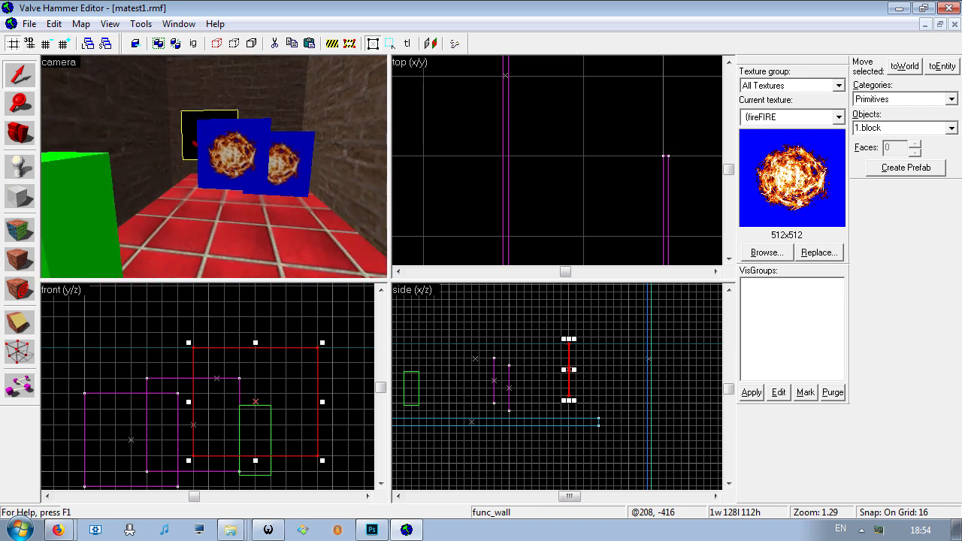
pyautogui.click(28, 24)
pyautogui.click(50, 184)
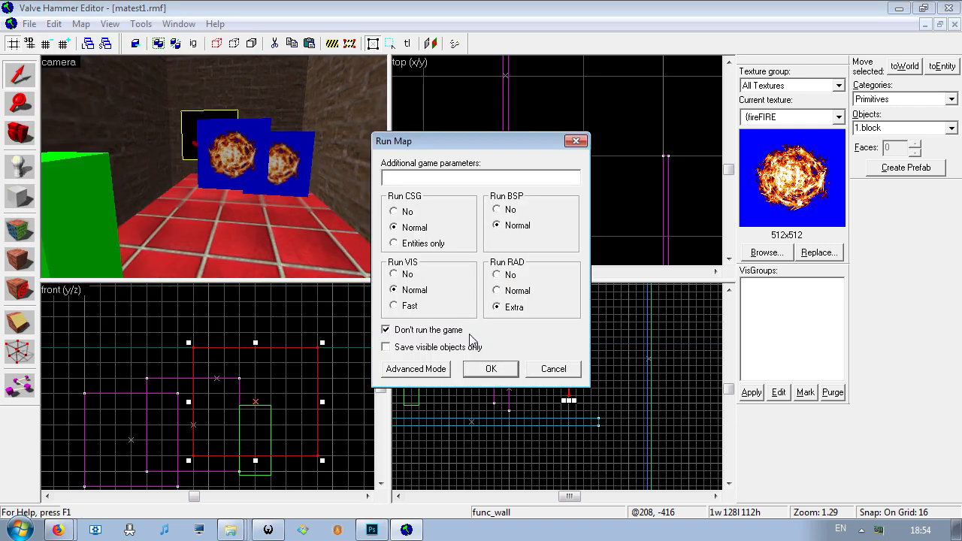
pyautogui.click(490, 368)
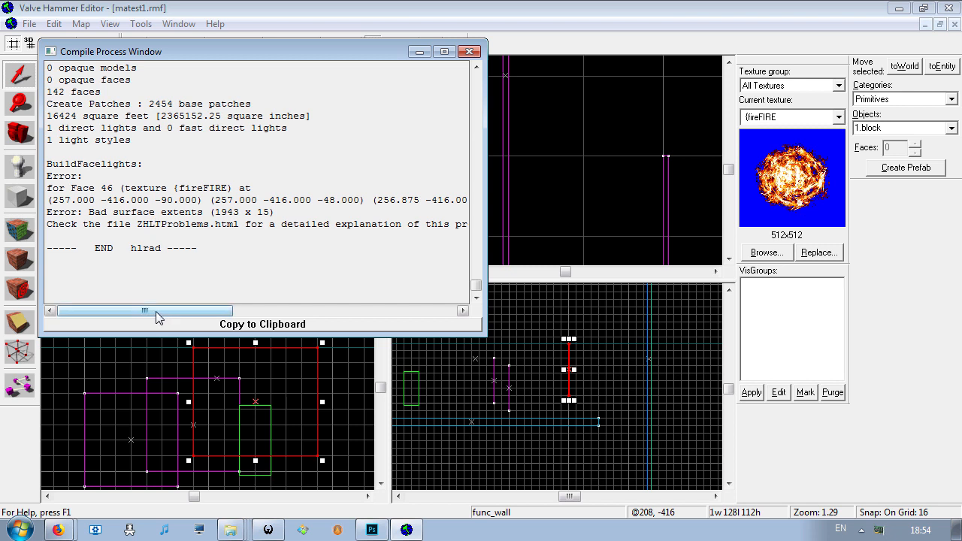
pyautogui.moveTo(161, 312); pyautogui.dragTo(216, 196)
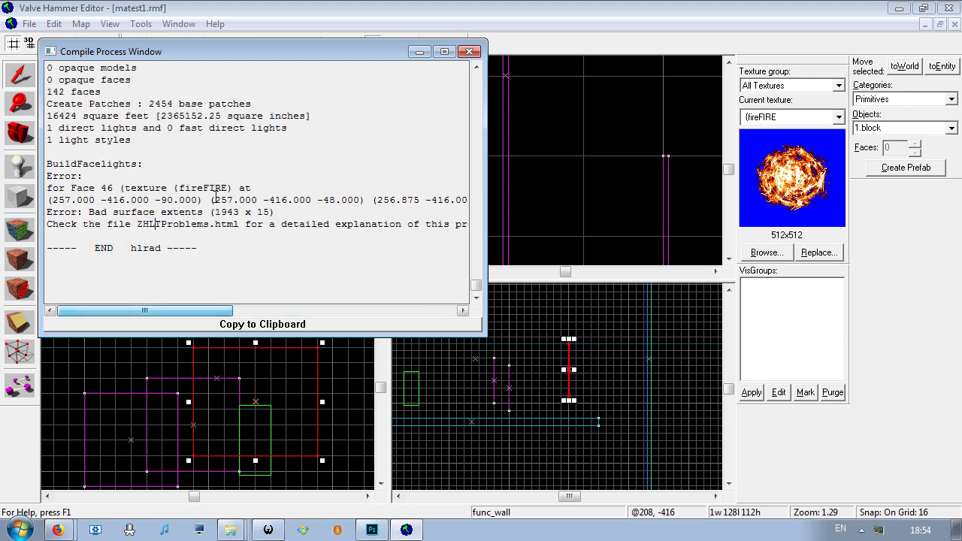
pyautogui.click(470, 51)
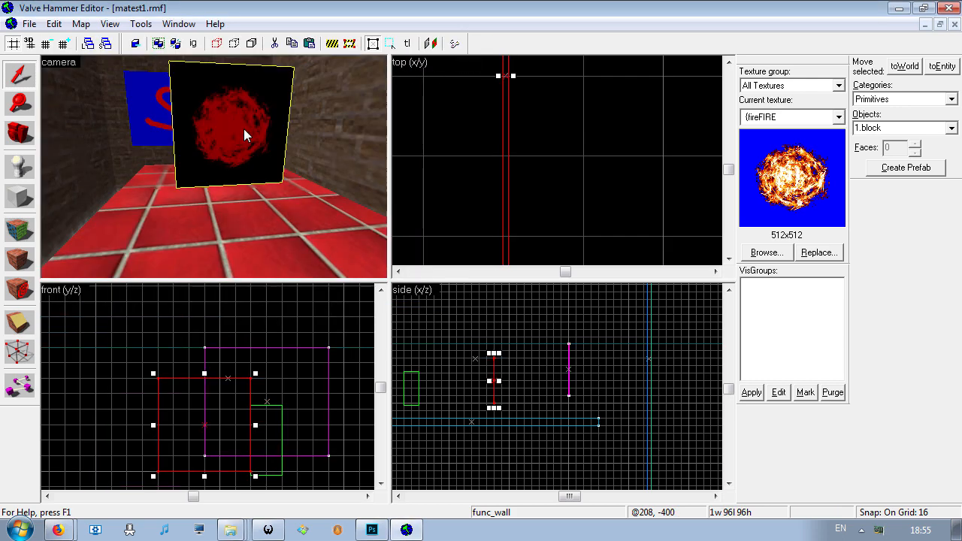
# - Try scaling the {fireFIRE texture on the original fire panel's face to 0.2 on both axes with world alignment
pyautogui.hotkey('shift', 'a')
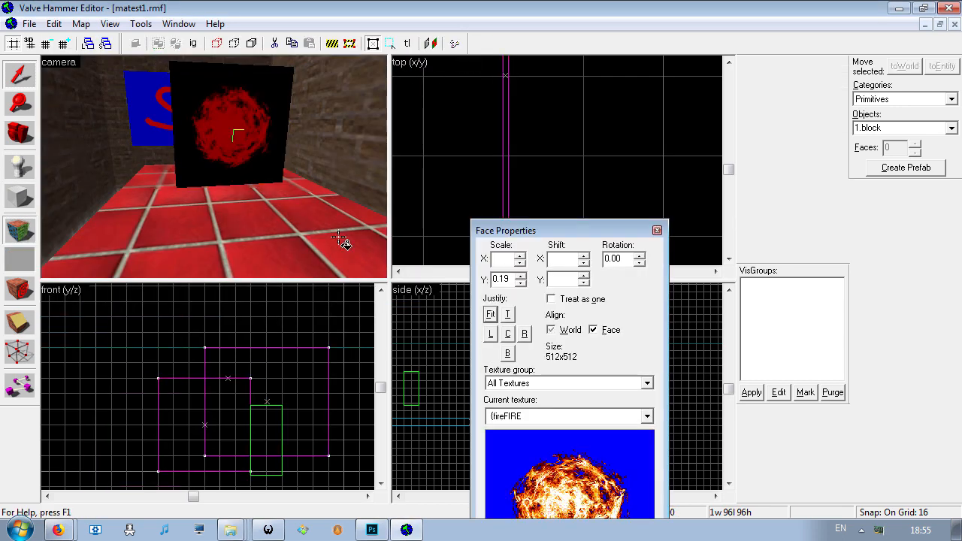
pyautogui.doubleClick(505, 279)
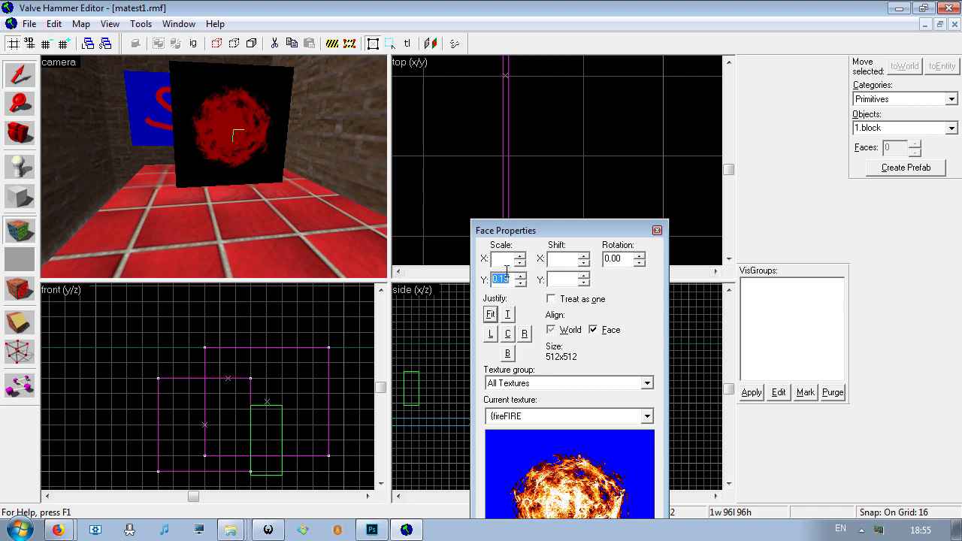
pyautogui.write('1')
pyautogui.click(507, 259)
pyautogui.write('1')
pyautogui.press('Return')
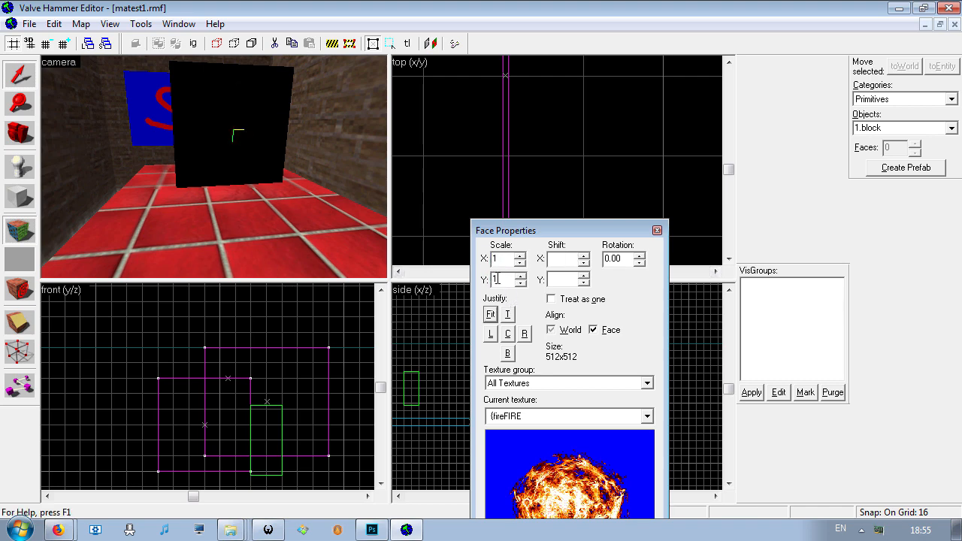
pyautogui.write('0.2')
pyautogui.doubleClick(505, 279)
pyautogui.write('0.2')
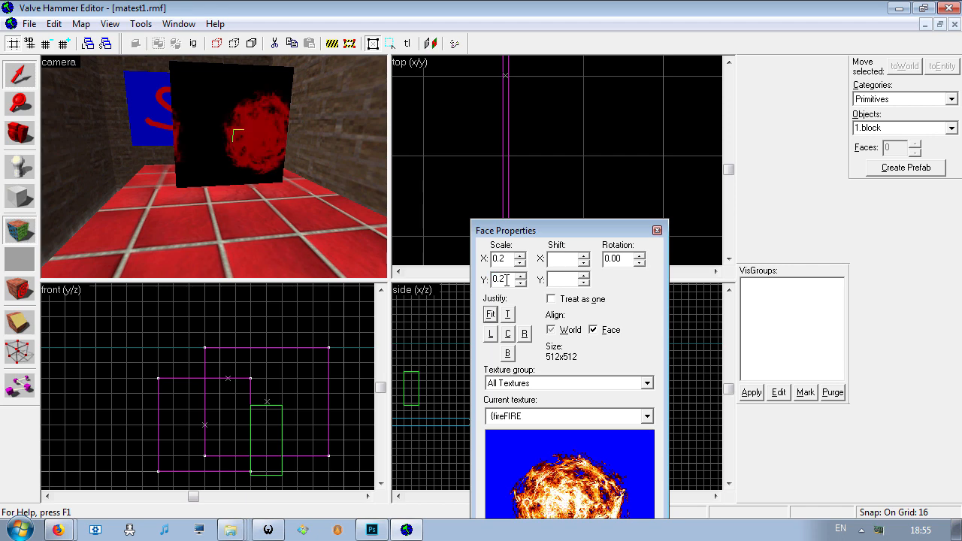
pyautogui.click(553, 330)
pyautogui.click(657, 230)
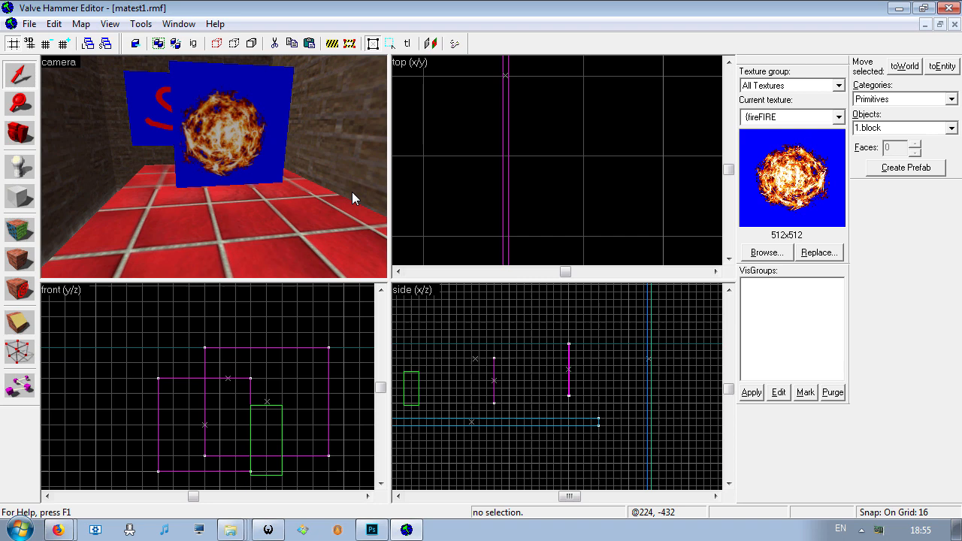
# - Undo the texture changes on the original fire panel and the deletion of its copy
pyautogui.click(209, 162)
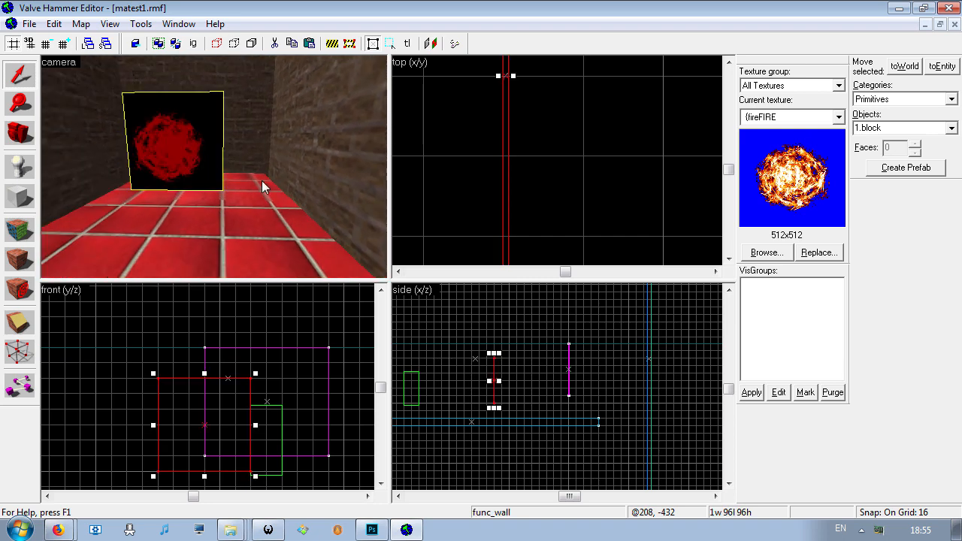
pyautogui.hotkey('ctrl', 'z')
pyautogui.hotkey('ctrl', 'z')
pyautogui.hotkey('ctrl', 'z')
pyautogui.hotkey('ctrl', 'z')
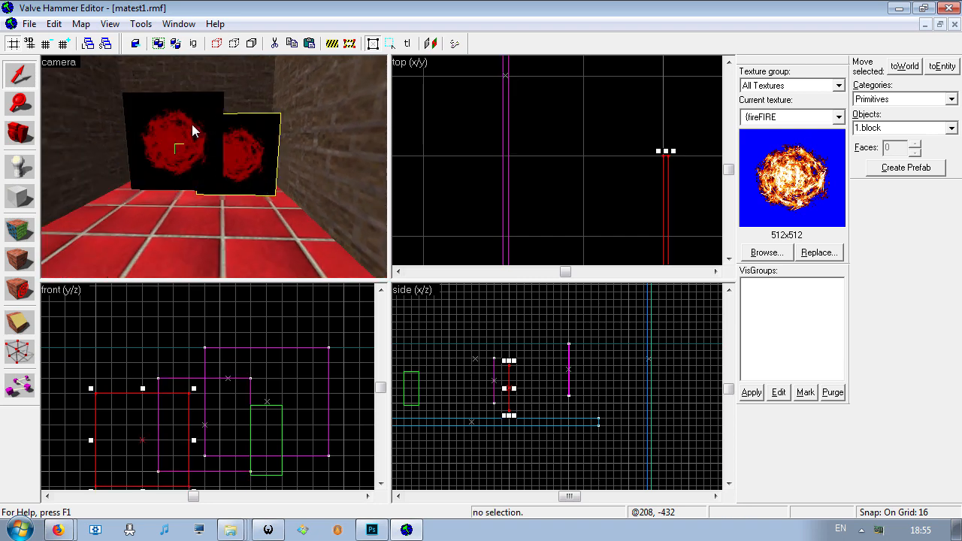
# - Check the FX Amount of the original fire panel's func_wall entity
pyautogui.click(191, 130)
pyautogui.rightClick(186, 148)
pyautogui.click(216, 416)
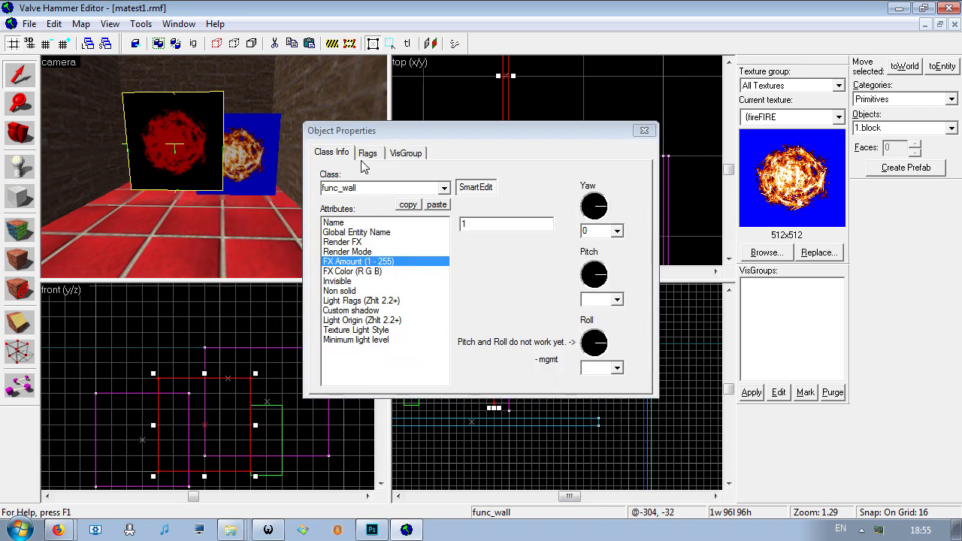
pyautogui.click(645, 130)
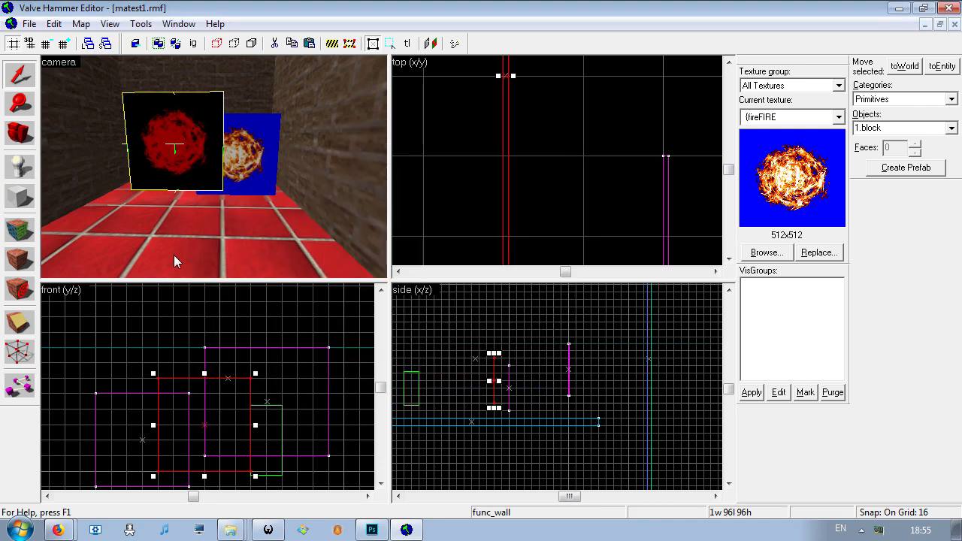
# - Set the X and Y texture scale of the original fire panel's face to 0.2 and align the texture to world
pyautogui.hotkey('shift', 'a')
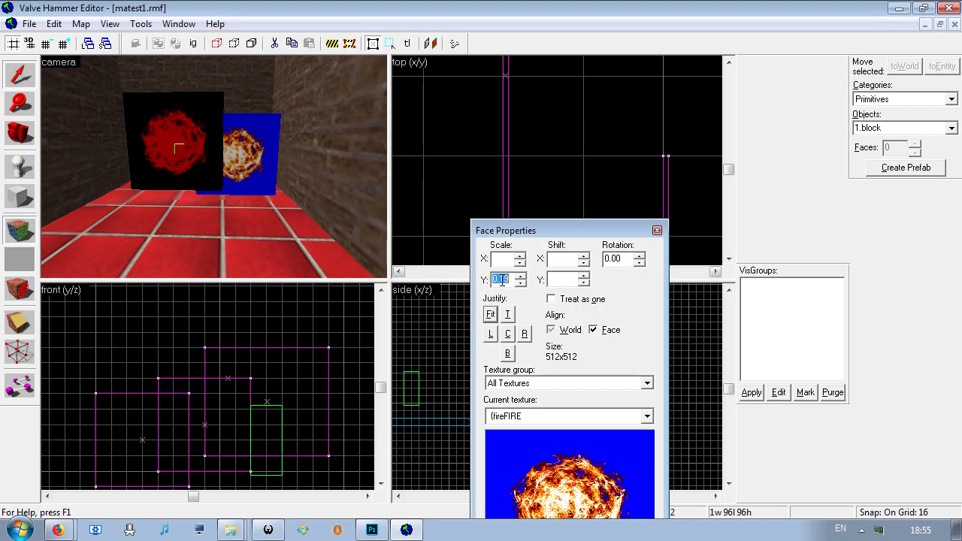
pyautogui.write('0.2')
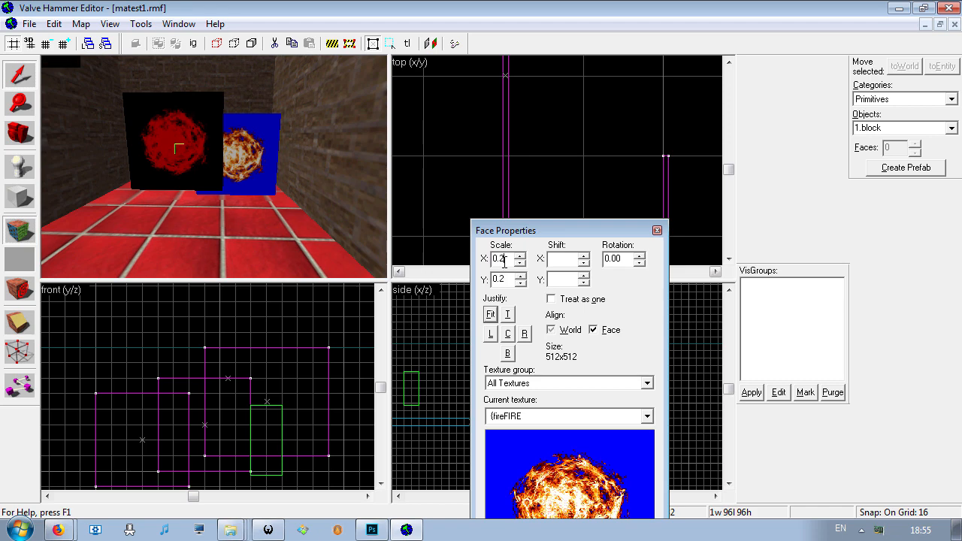
pyautogui.click(553, 329)
pyautogui.click(657, 231)
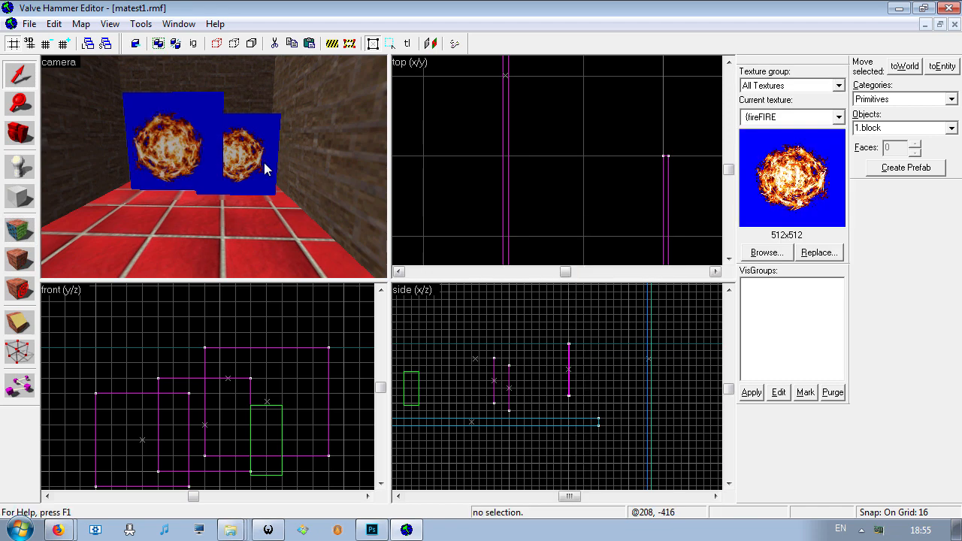
# - Check the FX Amount in the func_wall properties of the copied fire panel
pyautogui.click(269, 168)
pyautogui.rightClick(133, 408)
pyautogui.click(144, 399)
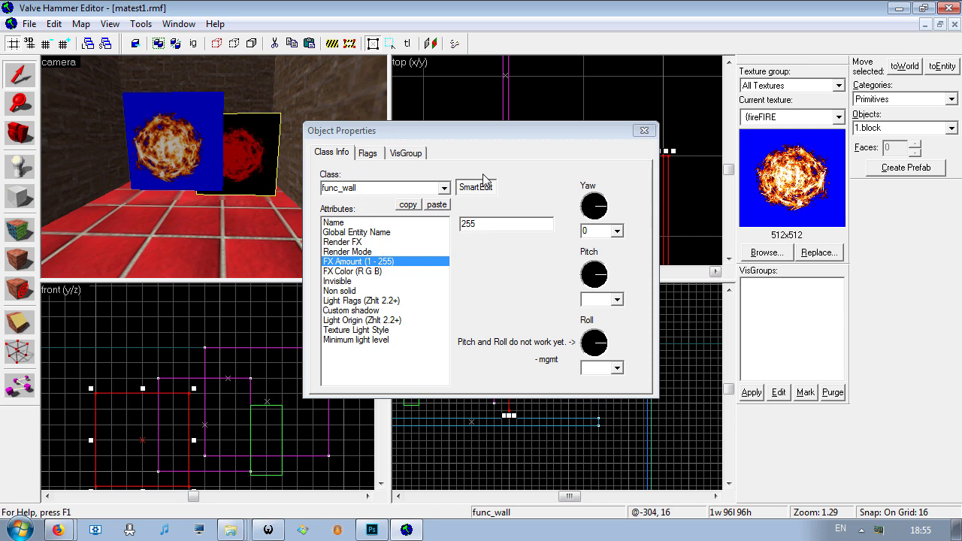
pyautogui.click(644, 130)
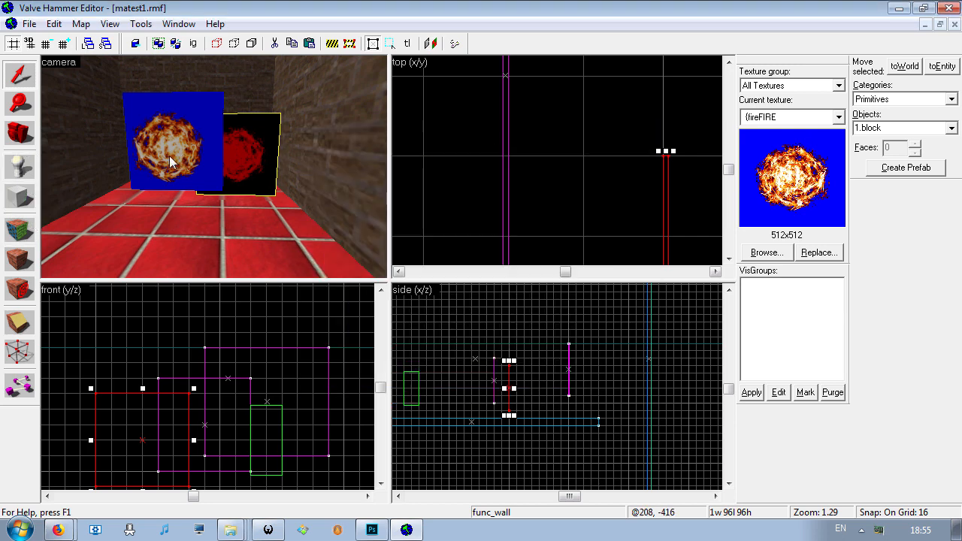
# - Set the X and Y texture scale of the copied fire panel's face to 0.2
pyautogui.click(21, 230)
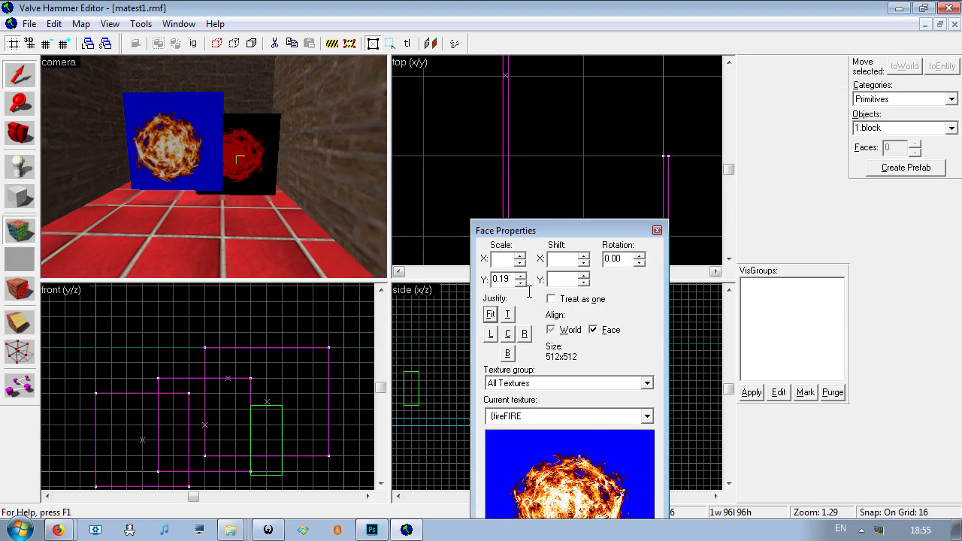
pyautogui.write('0.2')
pyautogui.click(657, 230)
# - Recompile the map with the rescaled fire textures, using extra RAD and not running the game, and review the log
pyautogui.click(30, 24)
pyautogui.click(58, 186)
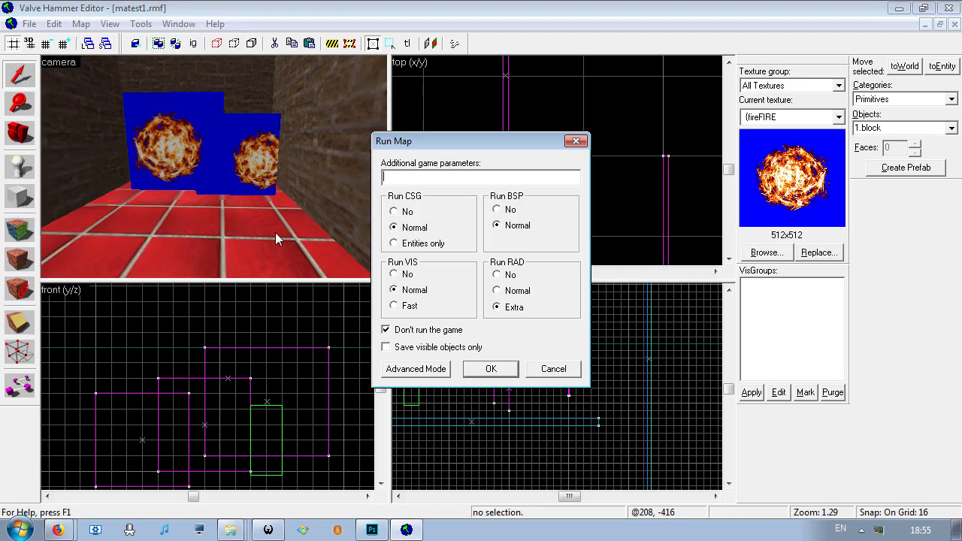
pyautogui.click(491, 370)
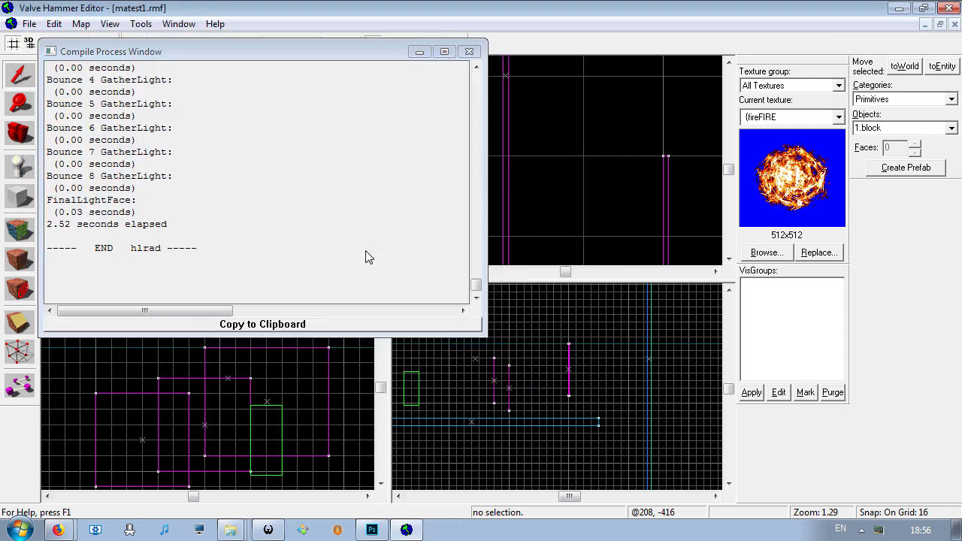
pyautogui.click(470, 51)
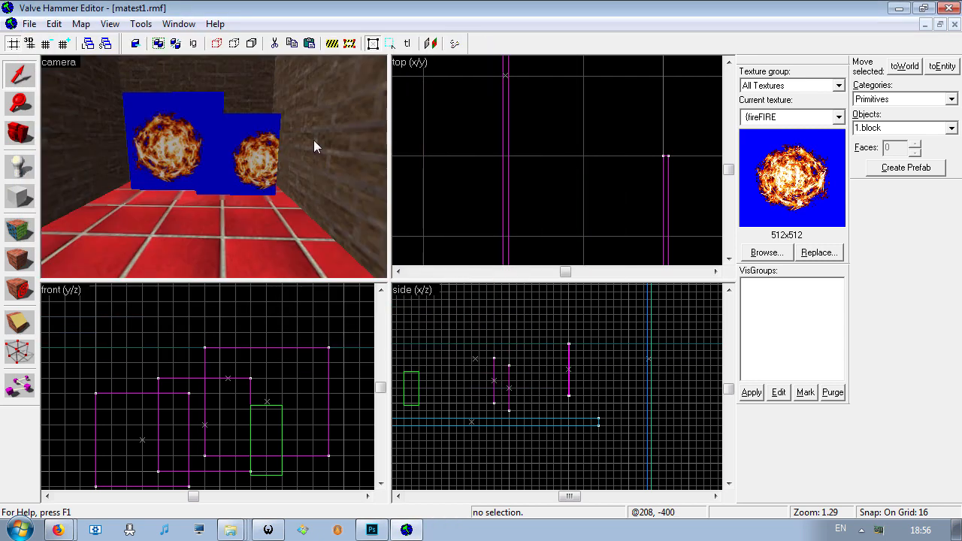
# - Select each fire panel in turn and recheck the copied panel's FX Amount before testing in game
pyautogui.click(179, 134)
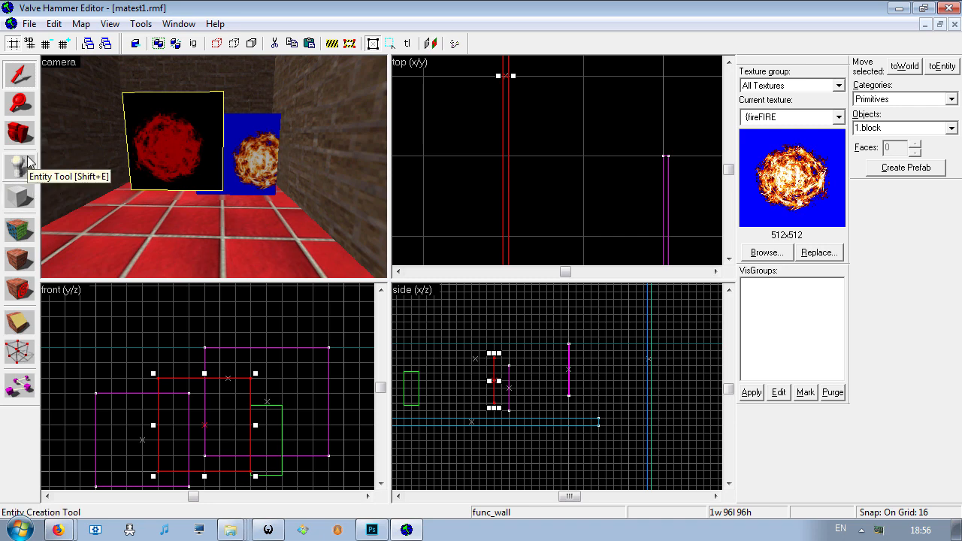
pyautogui.click(254, 145)
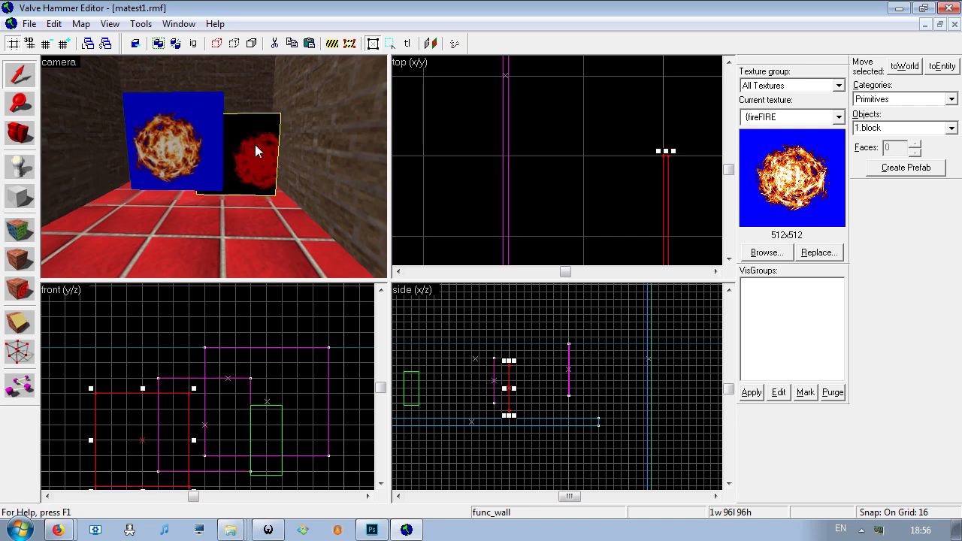
pyautogui.rightClick(163, 419)
pyautogui.click(179, 413)
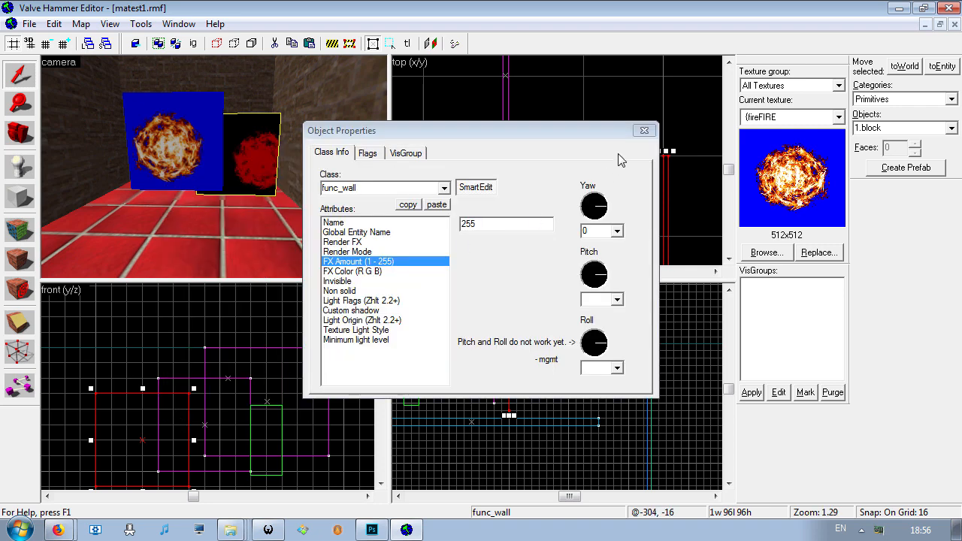
pyautogui.click(644, 133)
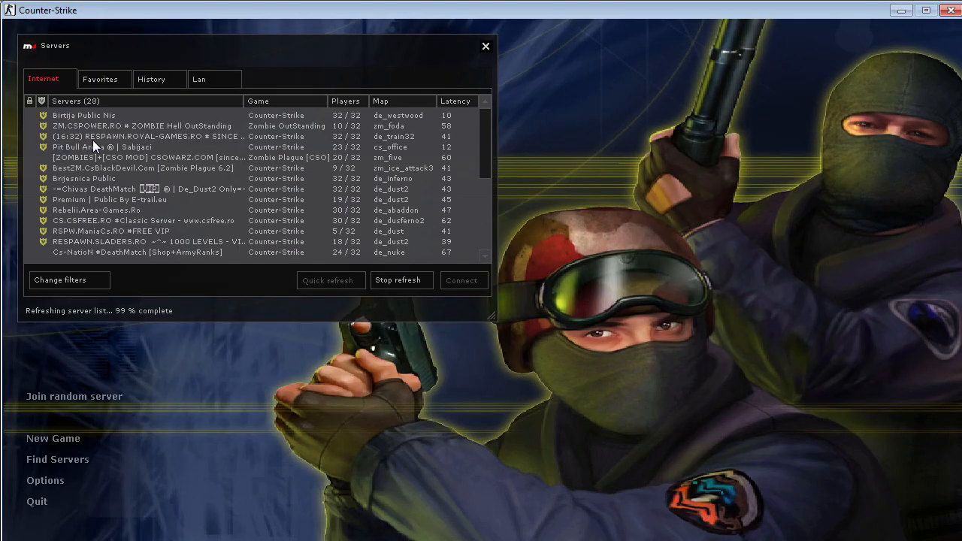
# - Switch to Counter-Strike and start a new local game on the matest1 map
pyautogui.click(75, 438)
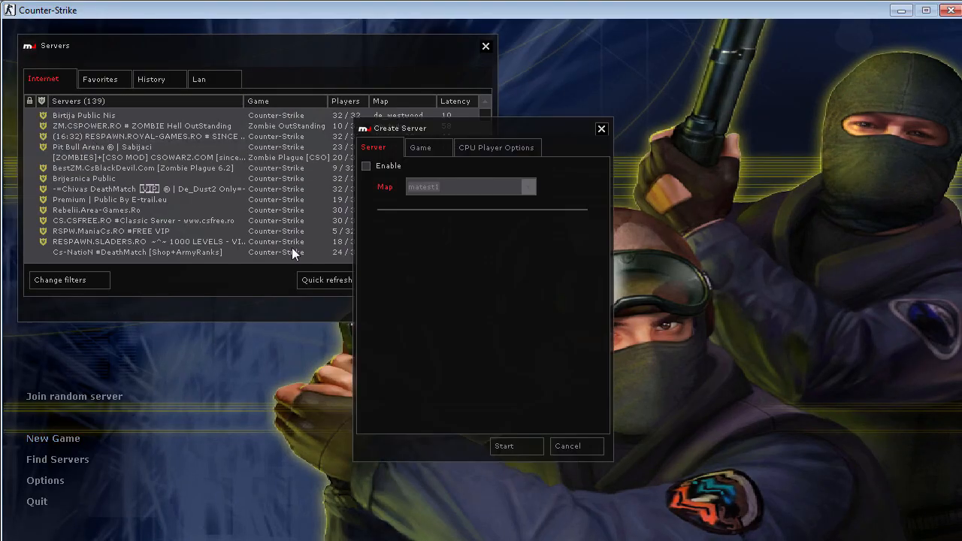
pyautogui.click(448, 188)
pyautogui.click(451, 187)
pyautogui.click(511, 445)
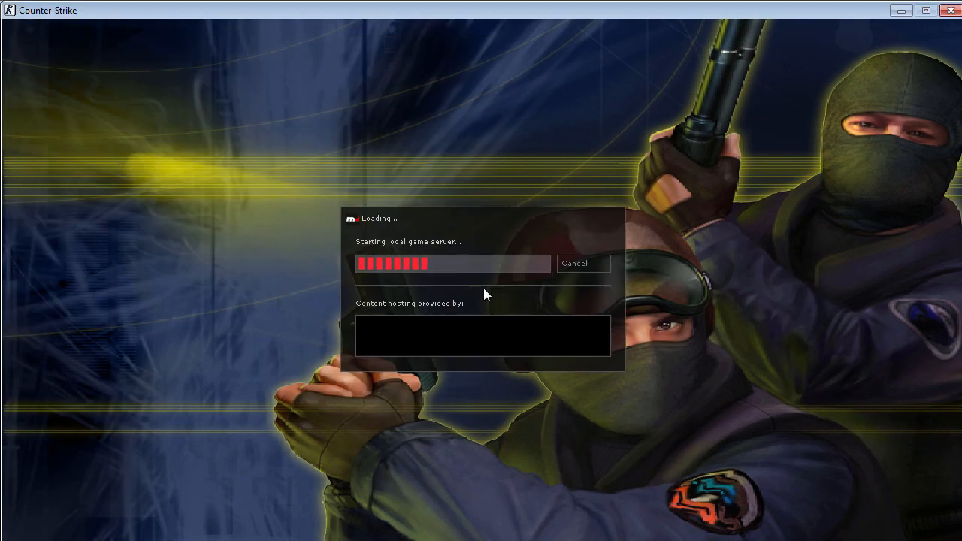
# - Join the Counter-Terrorists with the Seal Team 6 class and switch to the knife
pyautogui.press('Return')
pyautogui.press('1')
pyautogui.press('2')
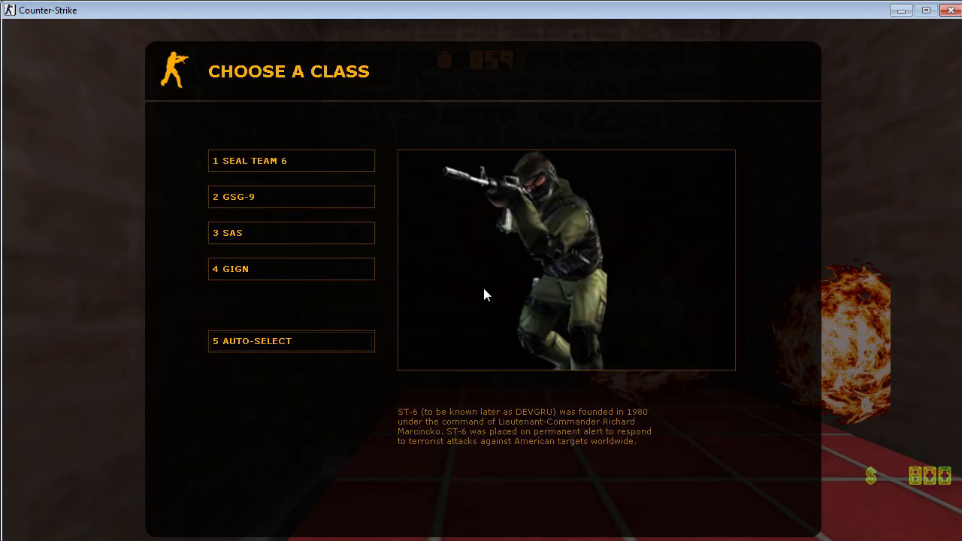
pyautogui.press('1')
pyautogui.press('3')
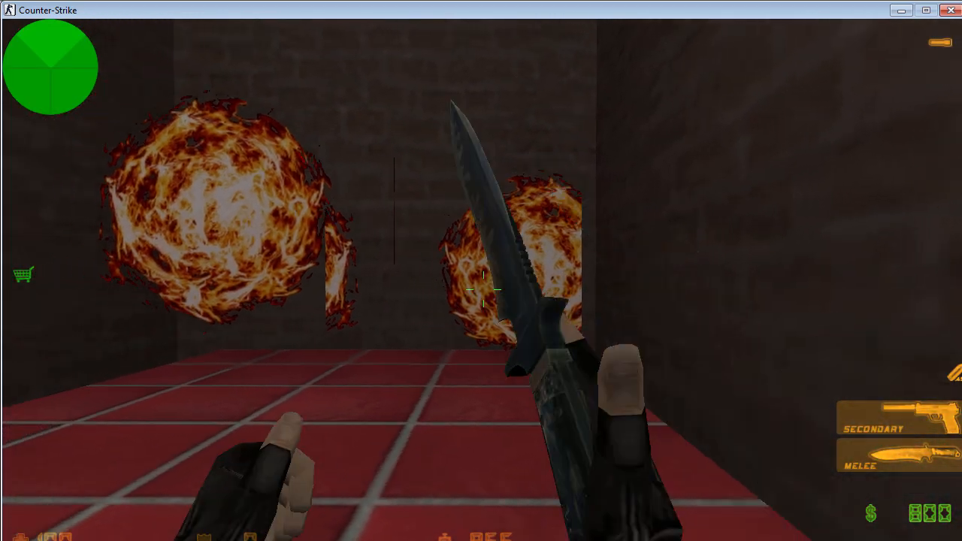
# - Walk around the room and compare the transparent fire and S panels in game from the front and the side
pyautogui.press('w')
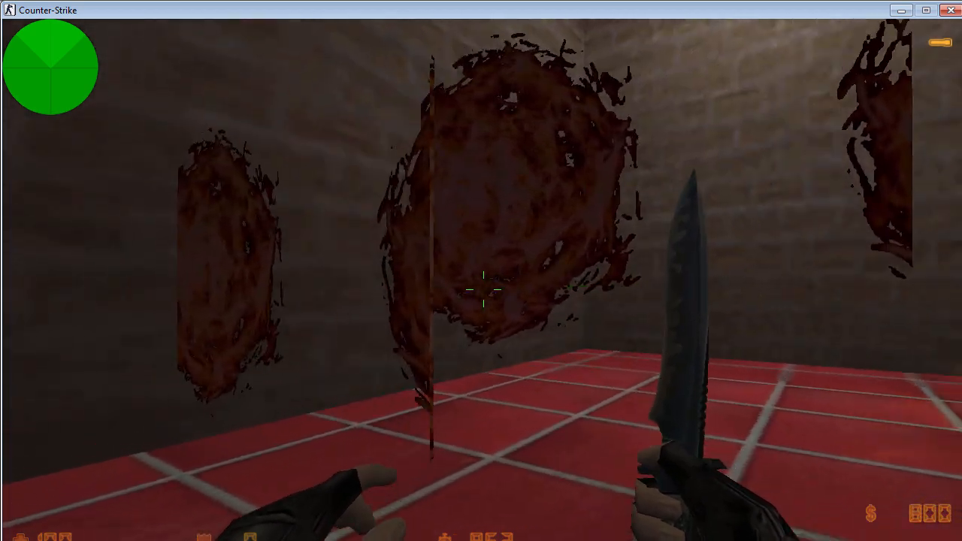
pyautogui.press('w')
pyautogui.click(484, 289)
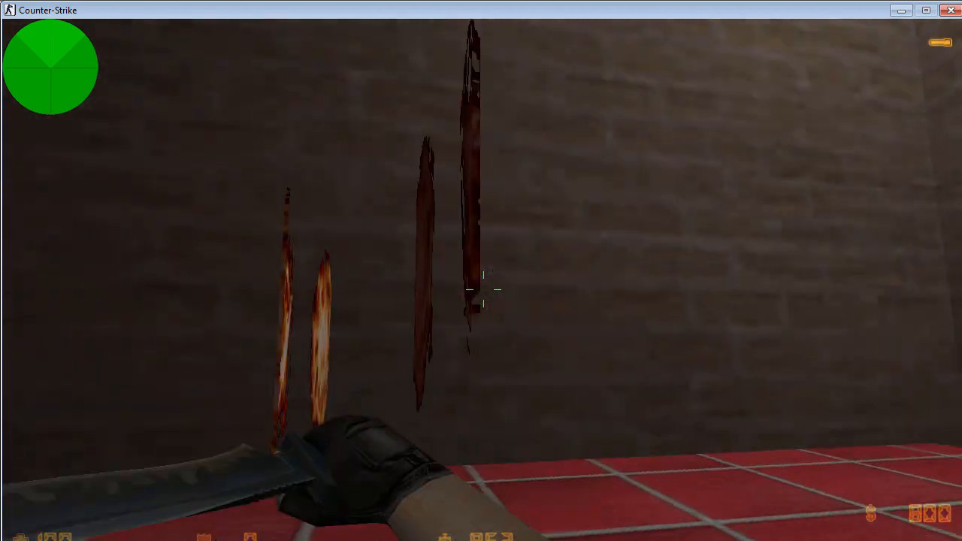
pyautogui.press('q')
# - Keep comparing the fire and S panels in game from several angles while alternating between the pistol and the knife
pyautogui.press('q')
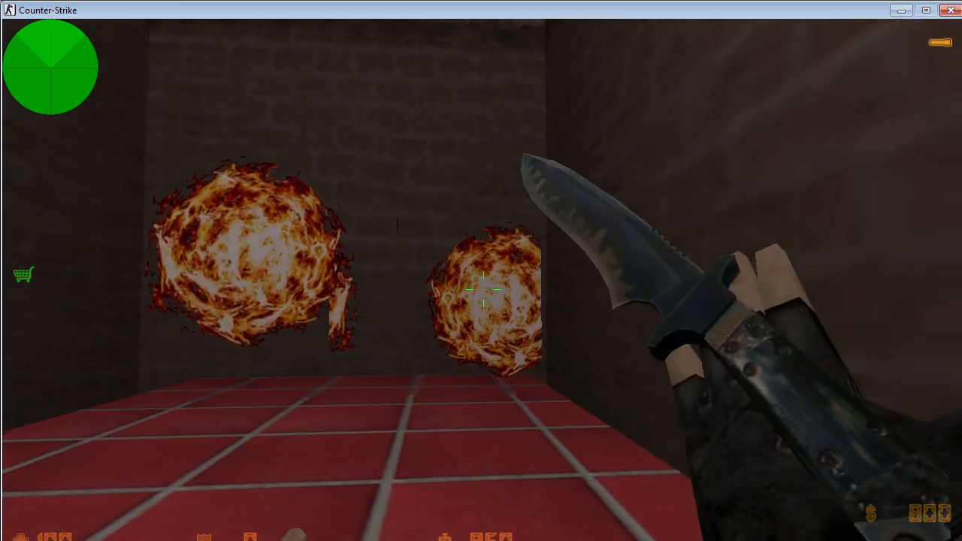
pyautogui.press('q')
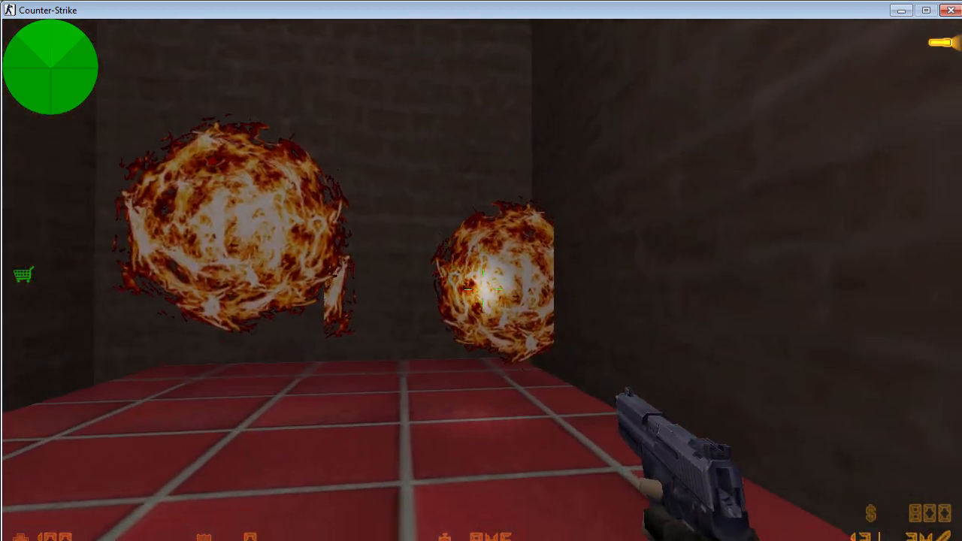
pyautogui.press('w')
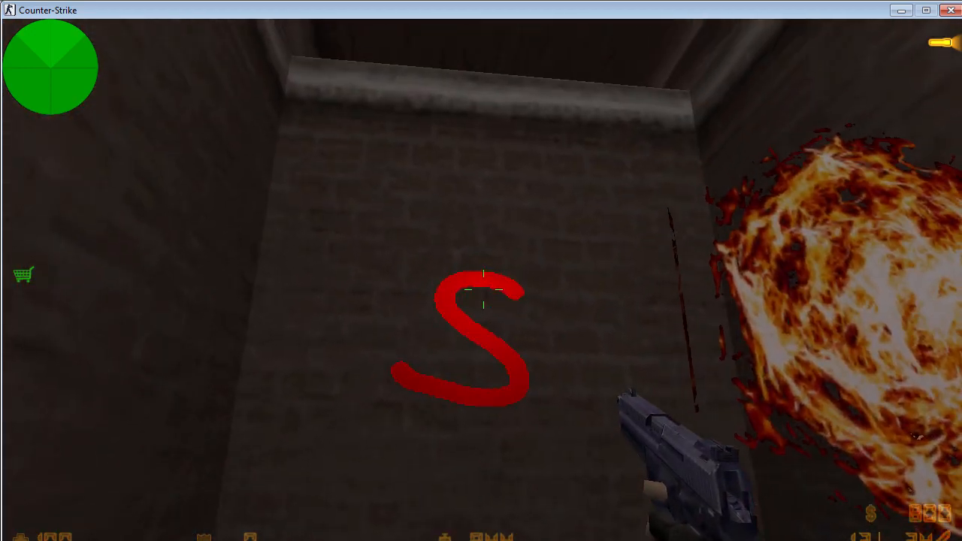
pyautogui.press('q')
pyautogui.press('q')
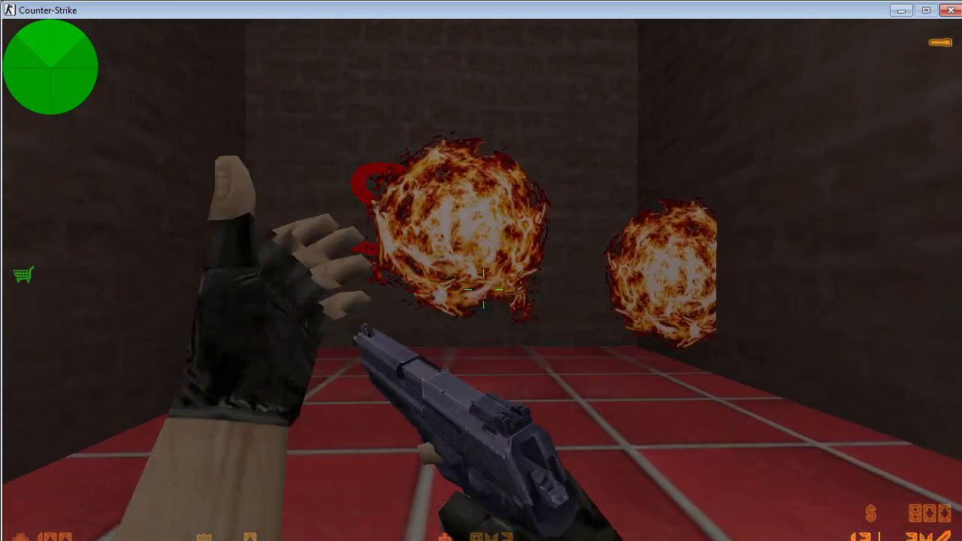
pyautogui.press('q')
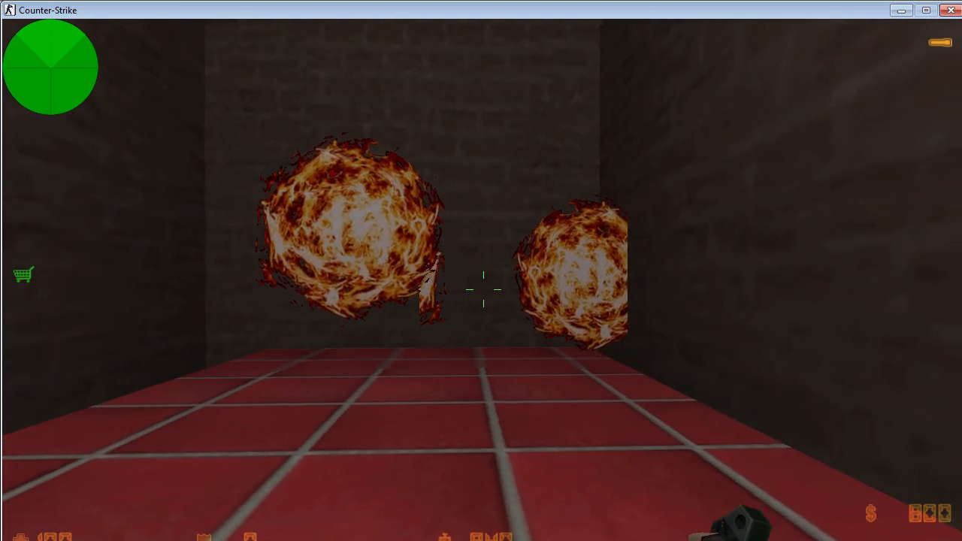
pyautogui.press('s')
pyautogui.press('d')
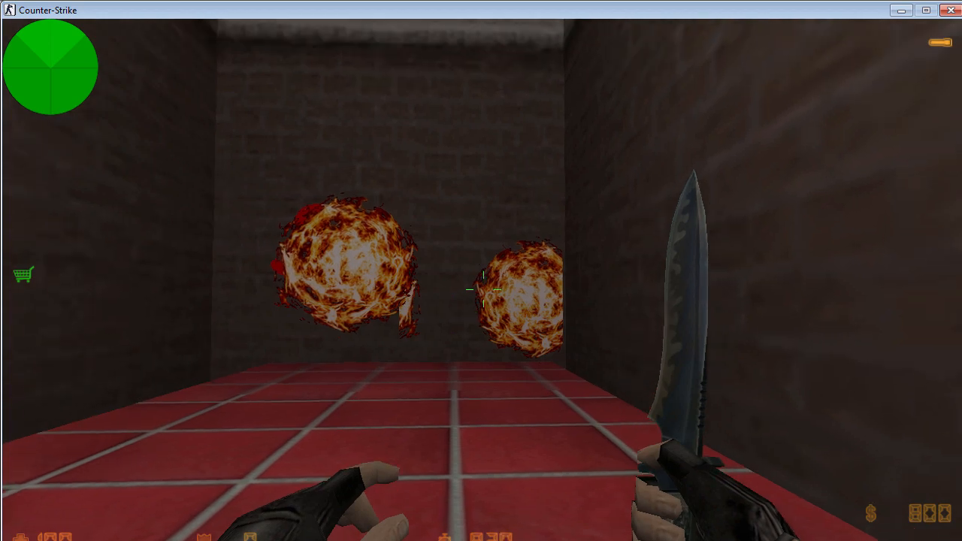
# - Move up to the large fire panel with the knife and examine its transparent edges and sharpness at close range
pyautogui.press('a')
pyautogui.press('w')
pyautogui.press('d')
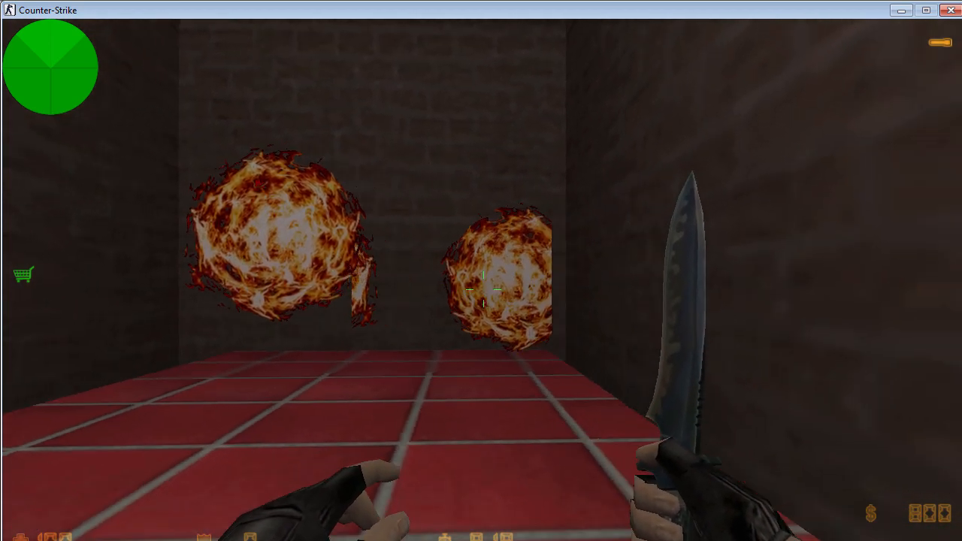
pyautogui.press('w')
pyautogui.click(484, 289)
pyautogui.press('s')
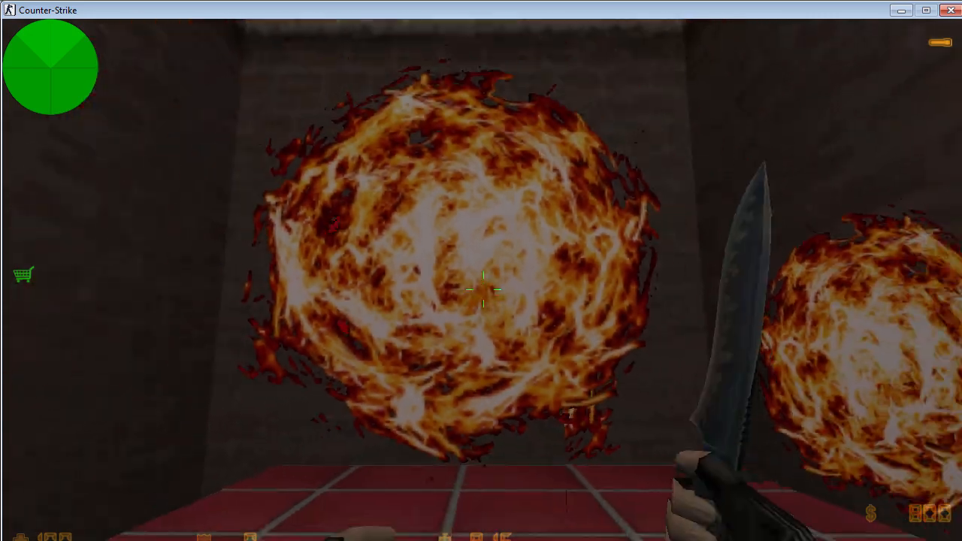
pyautogui.press('w')
pyautogui.press('s')
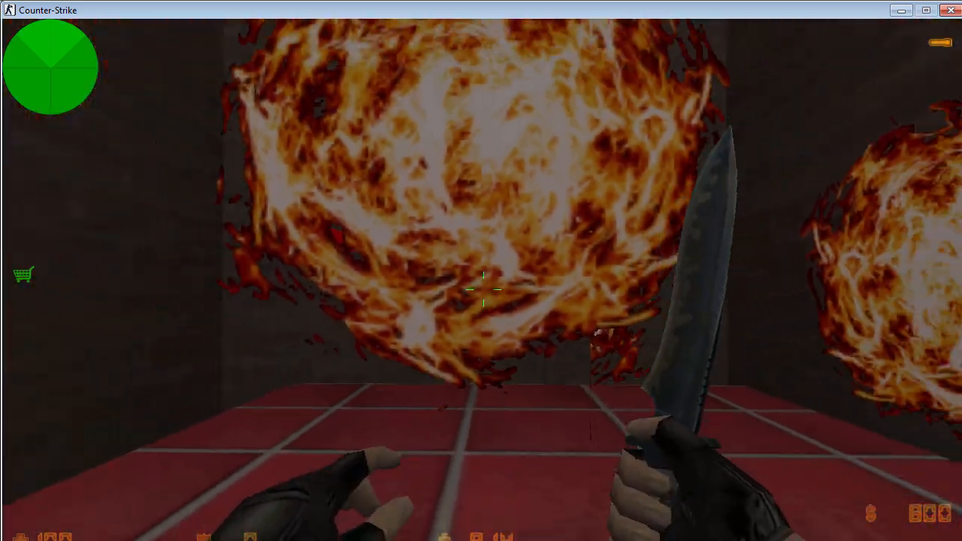
pyautogui.press('w')
pyautogui.click(484, 289)
pyautogui.press('s')
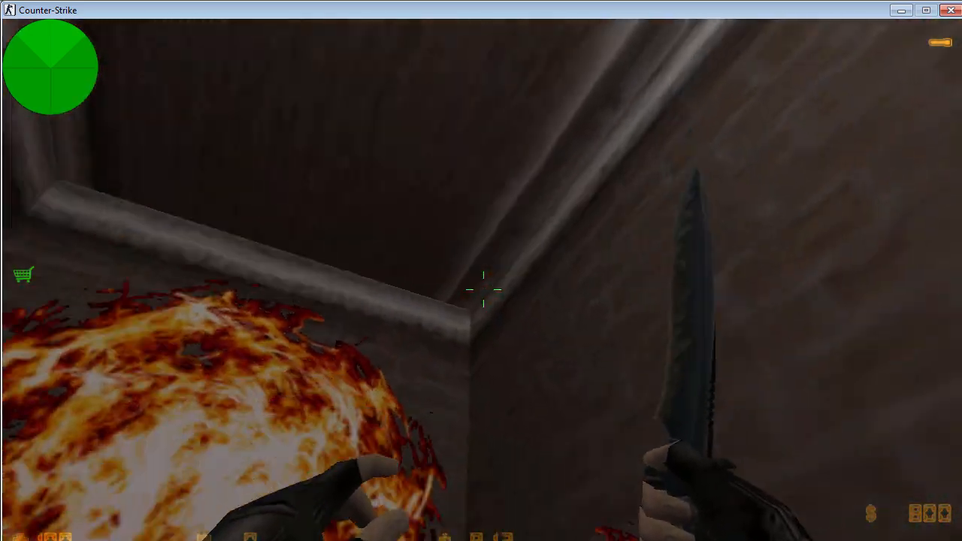
# - Switch to Hammer and set the X and Y texture scale of the nearest fire panel's face to 1
pyautogui.hotkey('alt', 'Tab')
pyautogui.click(194, 146)
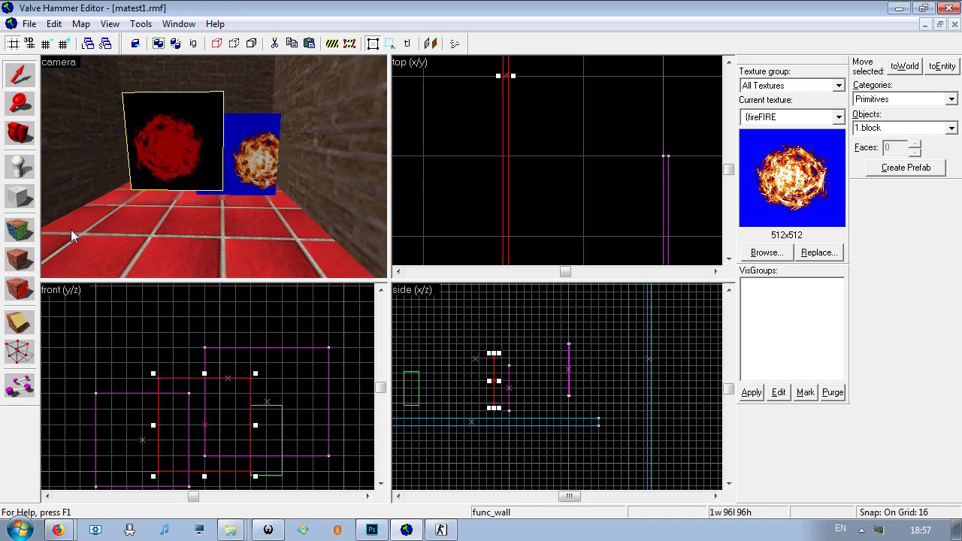
pyautogui.rightClick(193, 401)
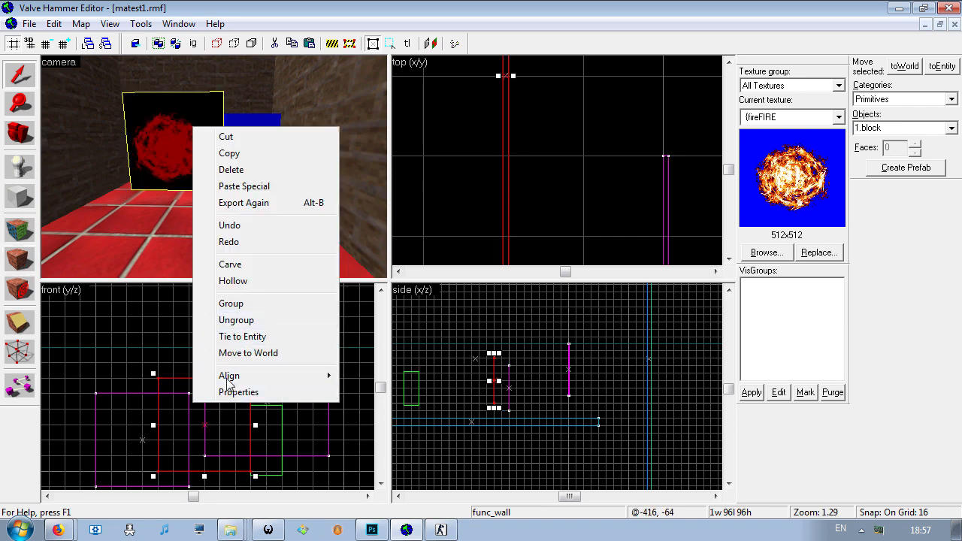
pyautogui.click(20, 228)
pyautogui.doubleClick(496, 258)
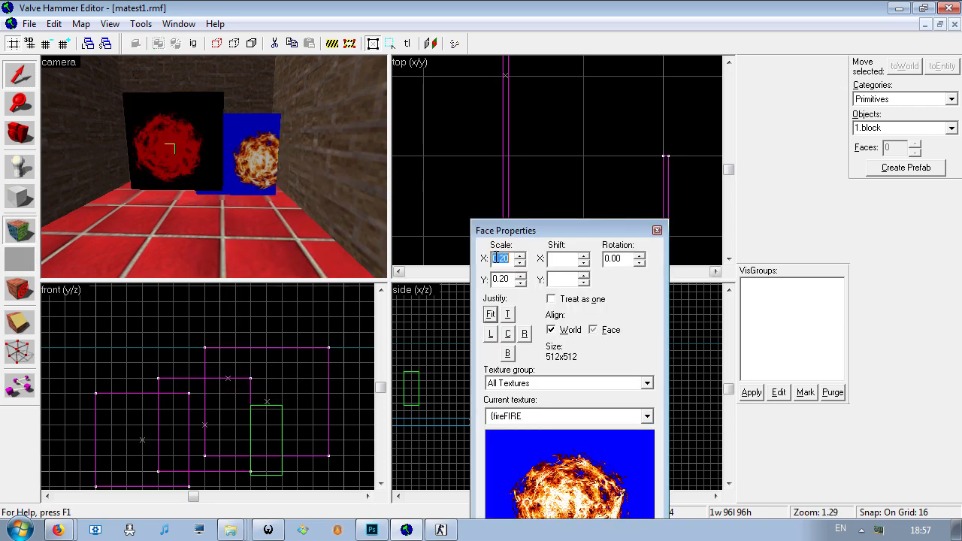
pyautogui.write('1')
pyautogui.press('Tab')
pyautogui.write('1')
pyautogui.click(555, 260)
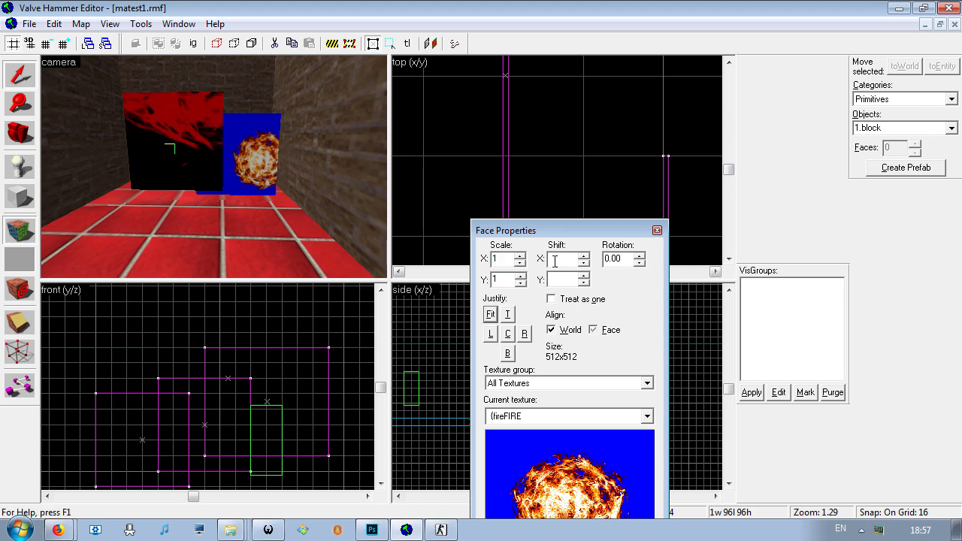
pyautogui.click(657, 230)
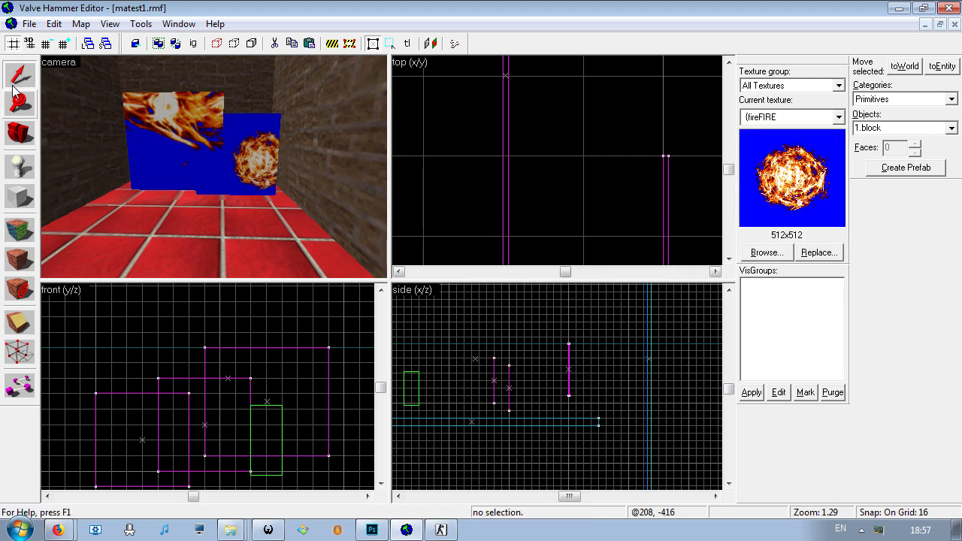
# - Enlarge the rescaled fire panel in the front view to about 320 units wide and 320 units high
pyautogui.click(160, 140)
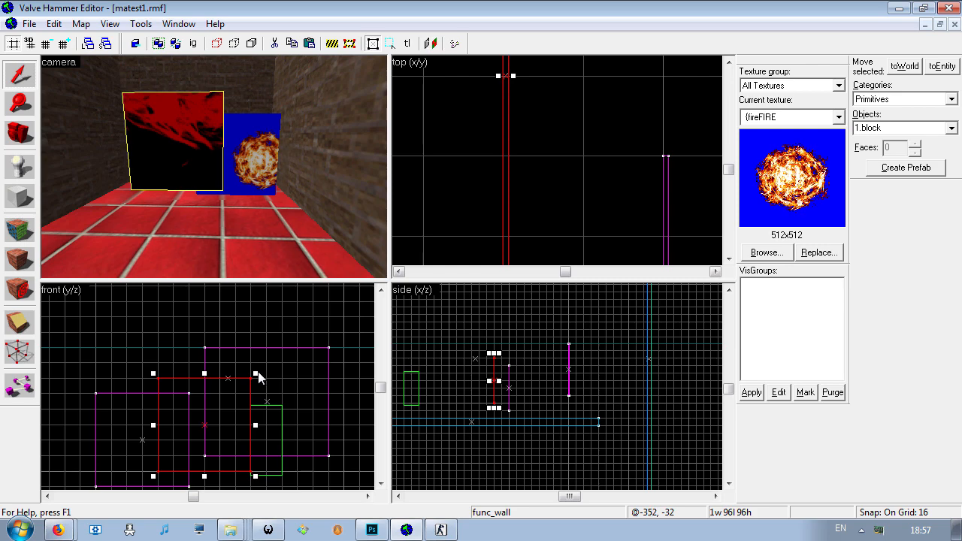
pyautogui.moveTo(256, 374); pyautogui.dragTo(335, 292)
pyautogui.press('z')
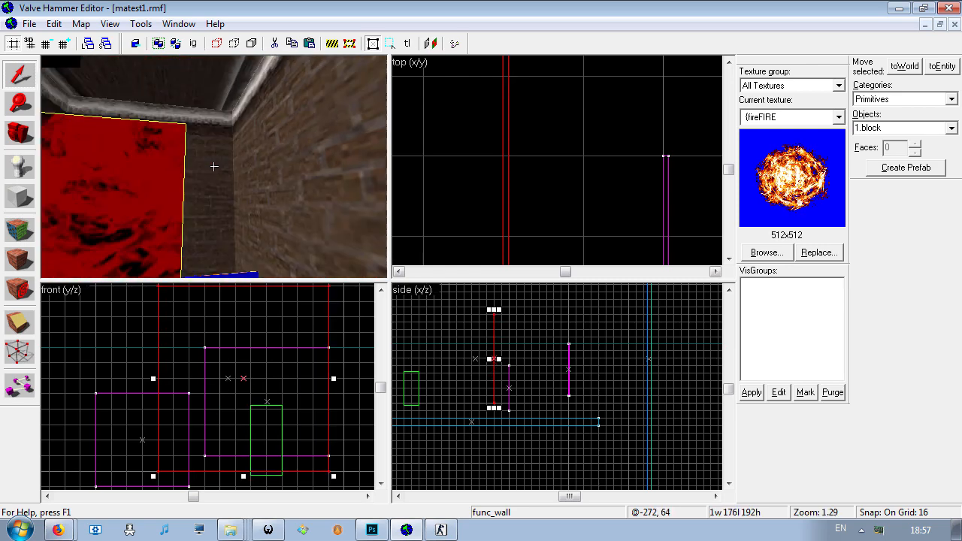
pyautogui.press('s')
pyautogui.press('z')
pyautogui.scroll(-7, 295, 368)
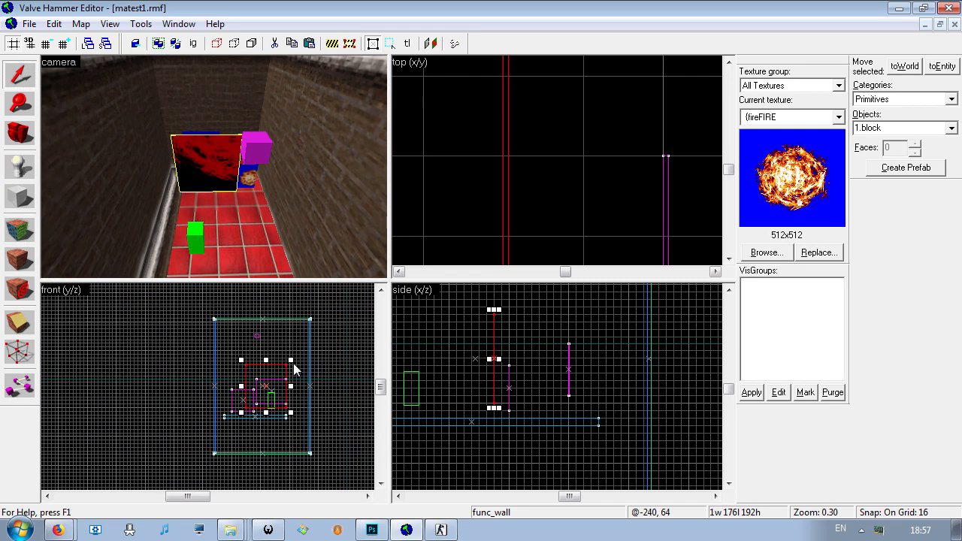
pyautogui.moveTo(289, 359); pyautogui.dragTo(306, 332)
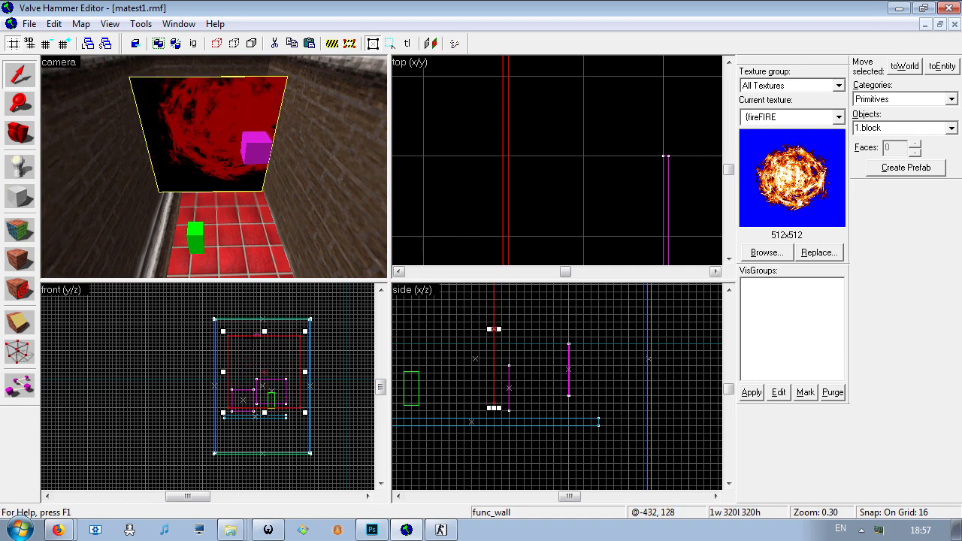
# - Examine the full-scale fire texture on the enlarged panel up close in the 3D view
pyautogui.click(231, 239)
pyautogui.press('w')
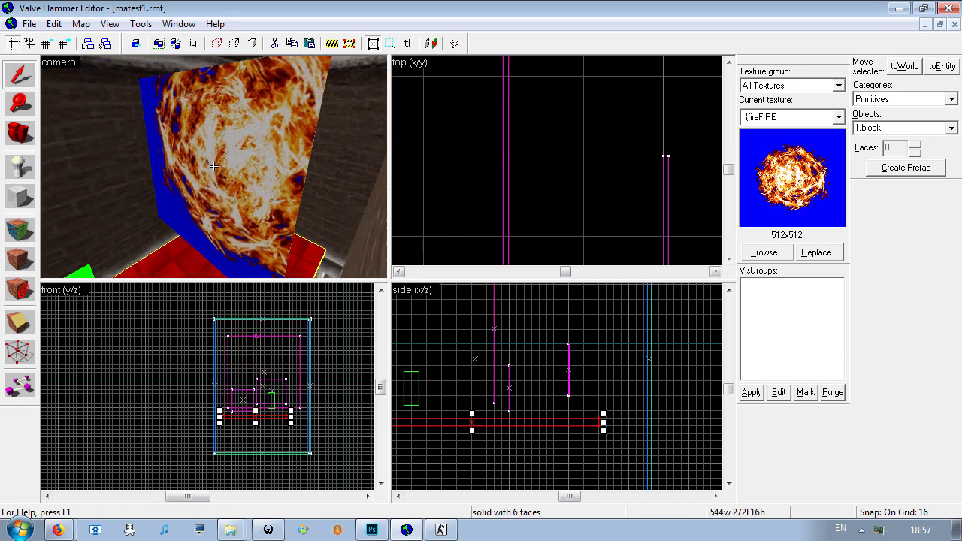
pyautogui.press('w')
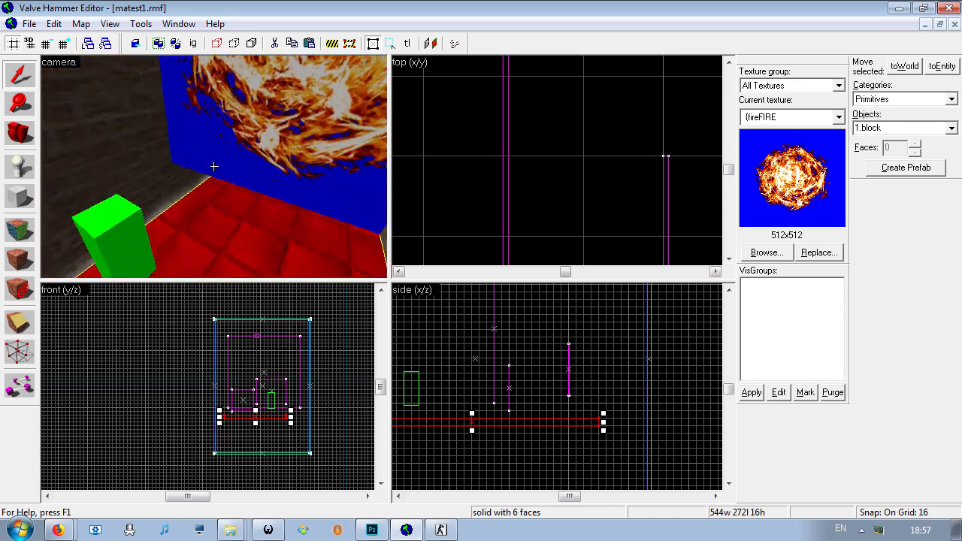
pyautogui.press('z')
pyautogui.press('w')
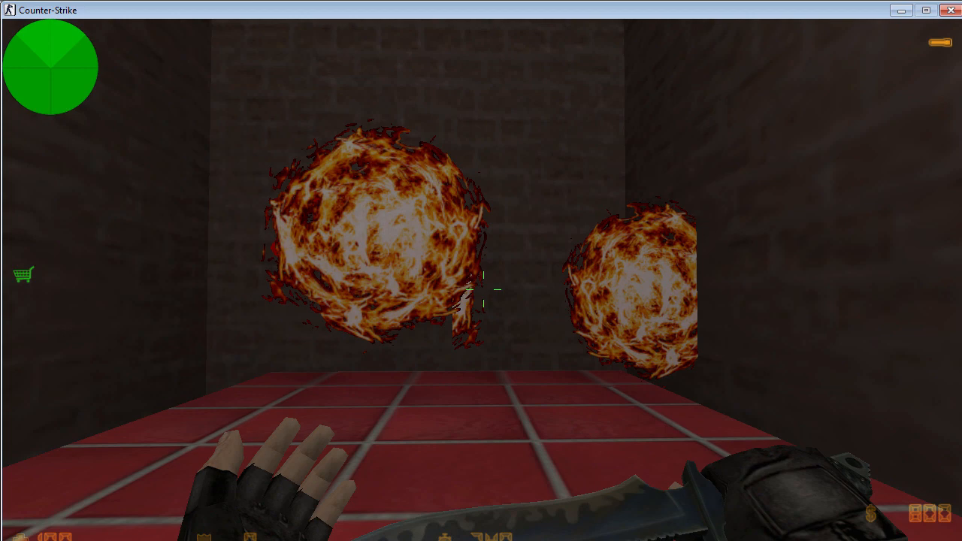
pyautogui.press('w')
# - Return to Counter-Strike and inspect the fire and S panels up close and from the side
pyautogui.press('q')
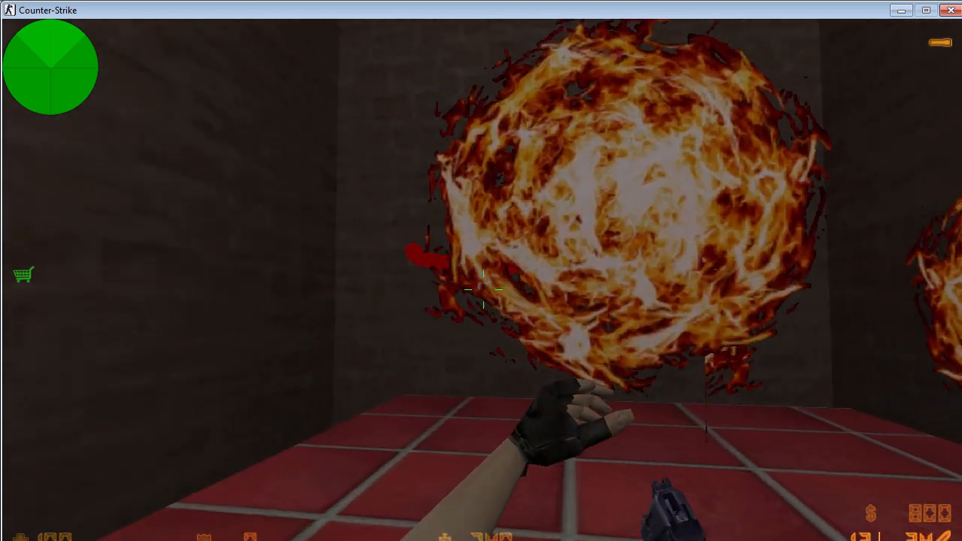
pyautogui.press('s')
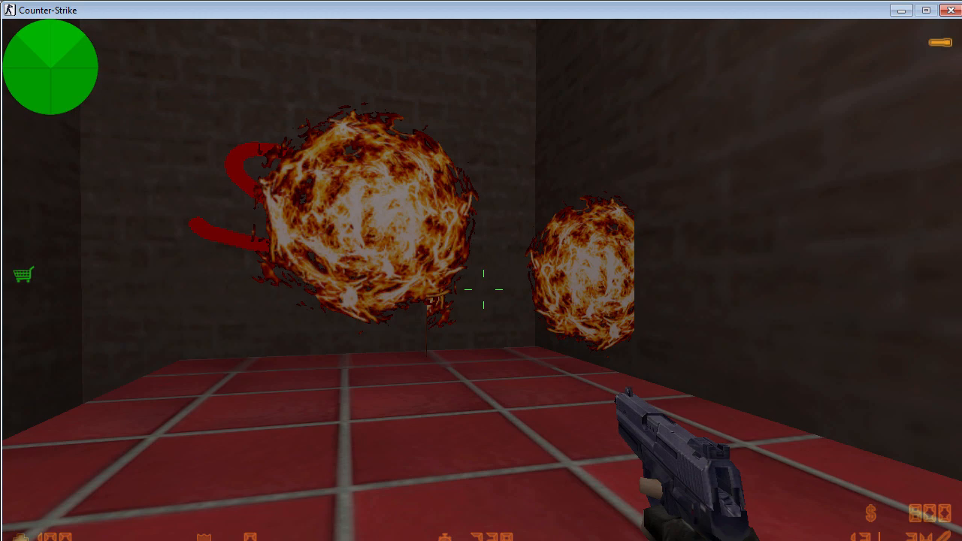
pyautogui.press('d')
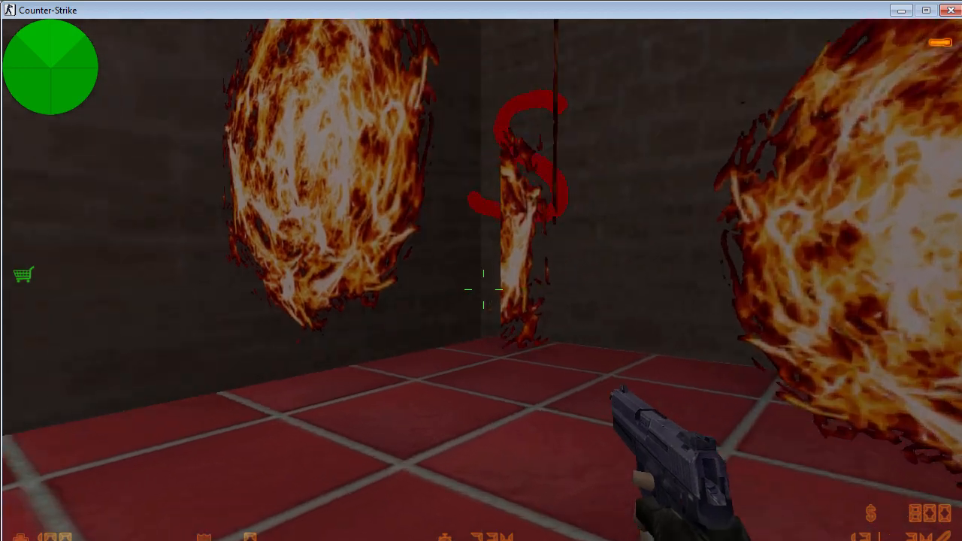
pyautogui.press('3')
pyautogui.press('w')
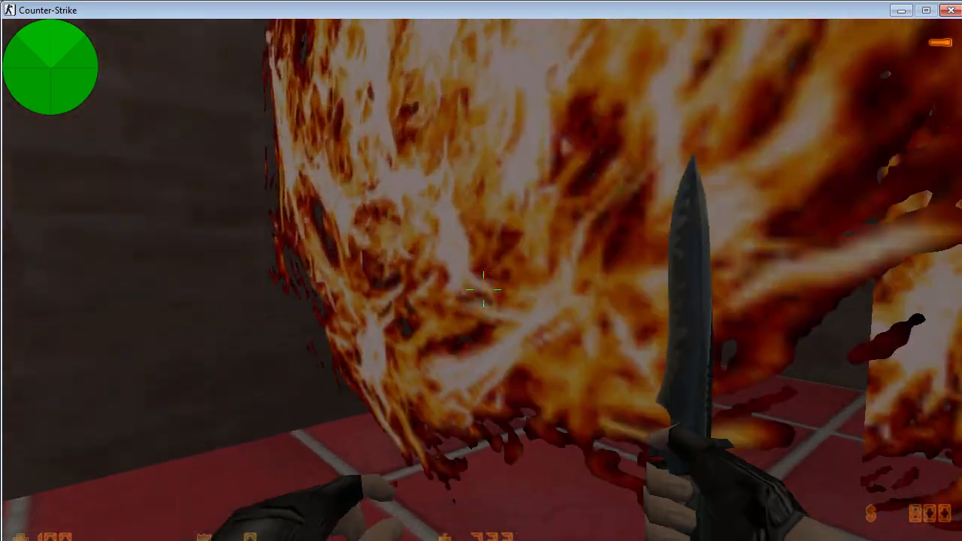
pyautogui.press('2')
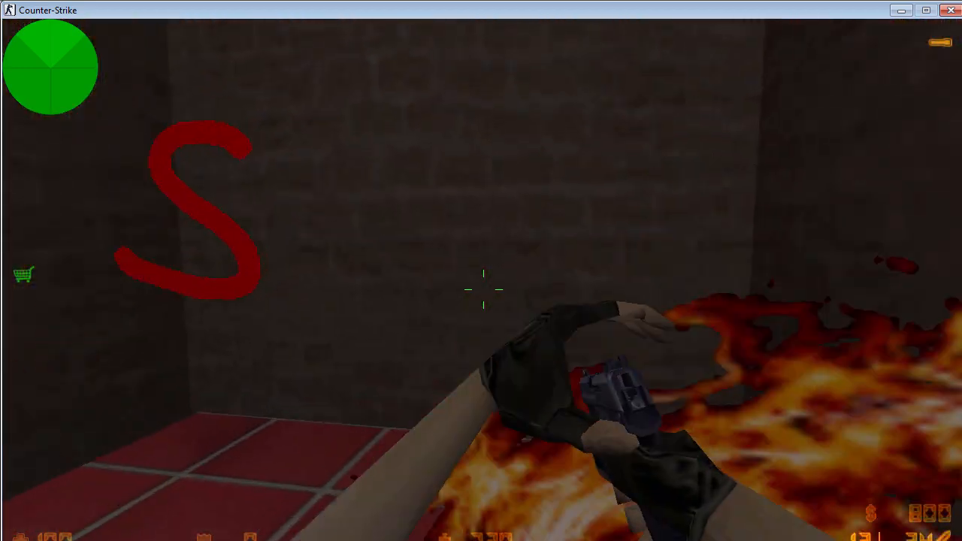
pyautogui.press('3')
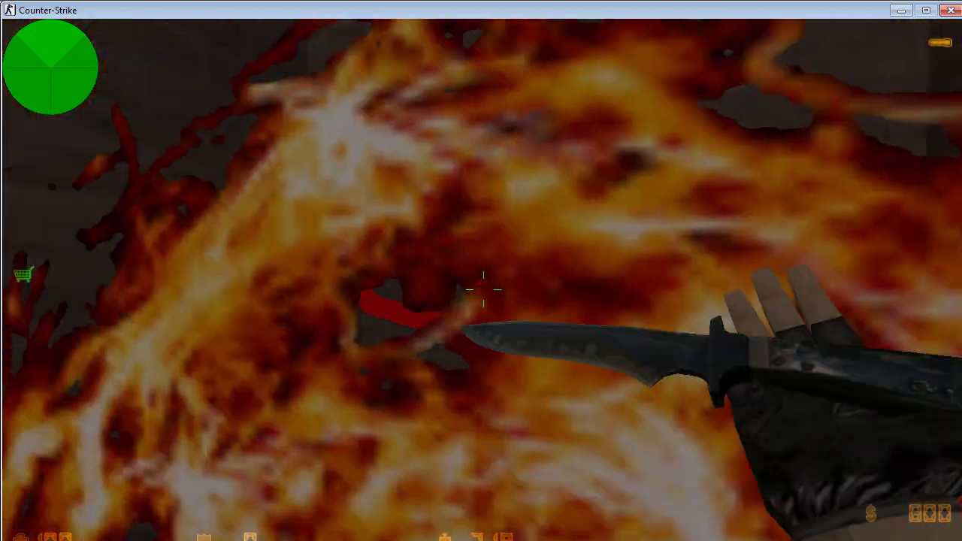
# - Switch to Wally and display the smaller mip versions of the {fireFIRE texture, and hide them again
pyautogui.hotkey('alt', 'Tab')
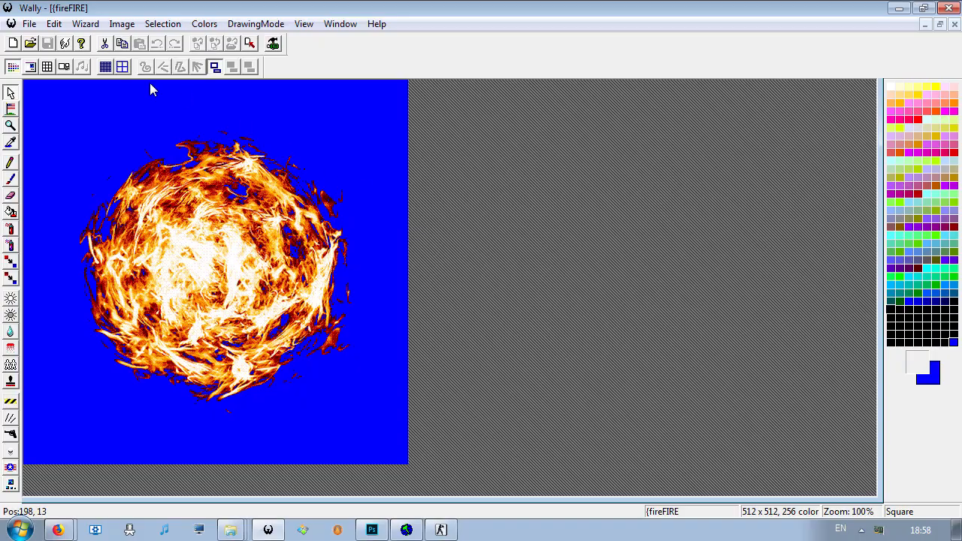
pyautogui.click(66, 67)
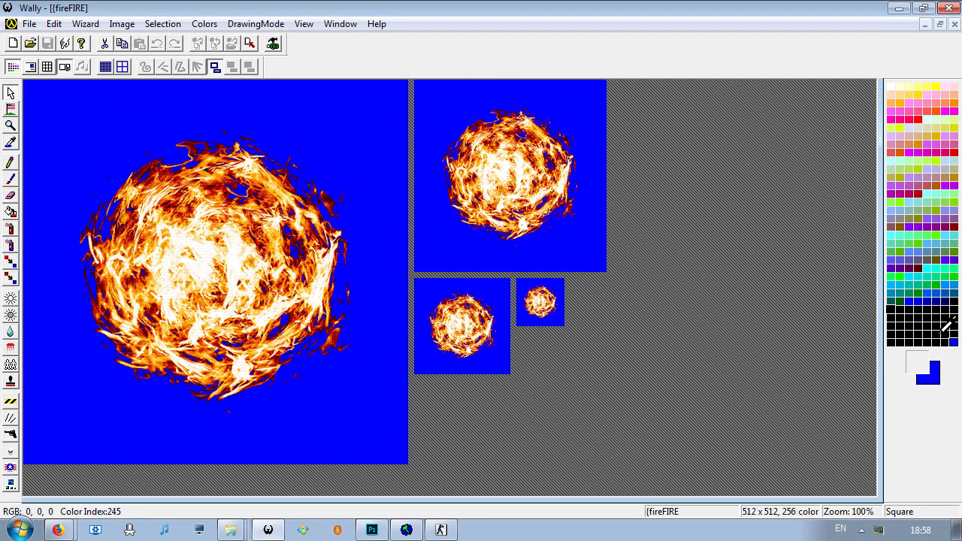
pyautogui.click(65, 69)
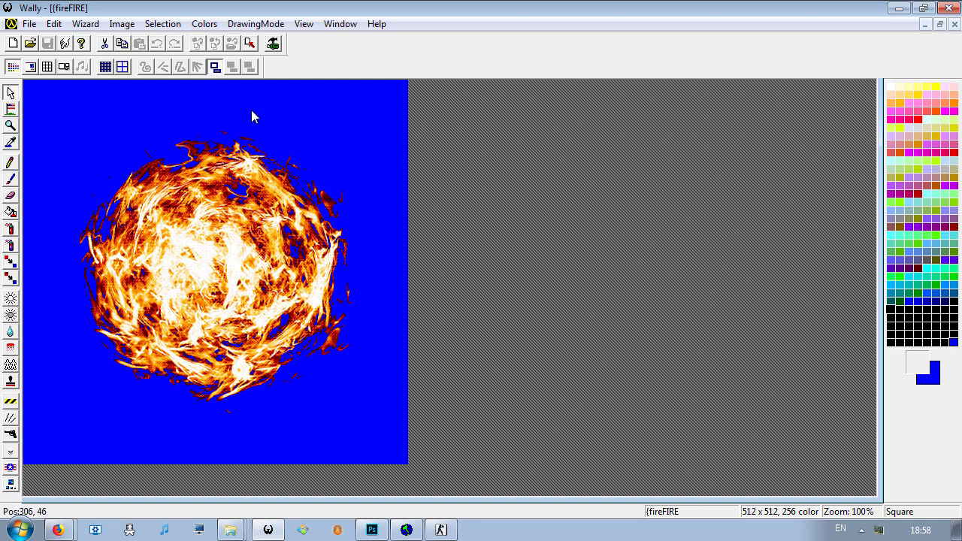
# - Review the Color Translator's source and destination index options for the {fireFIRE texture and close it without applying changes
pyautogui.click(204, 23)
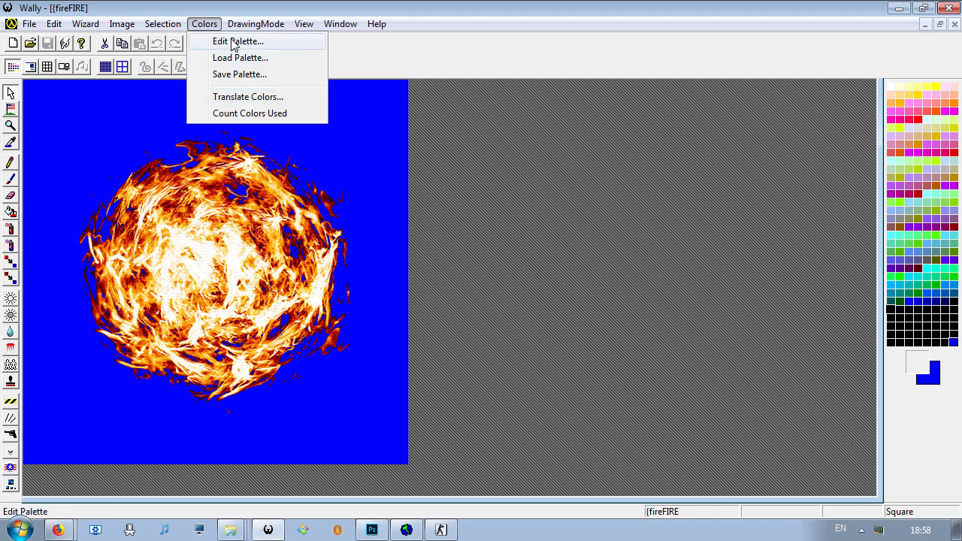
pyautogui.click(230, 96)
pyautogui.doubleClick(438, 297)
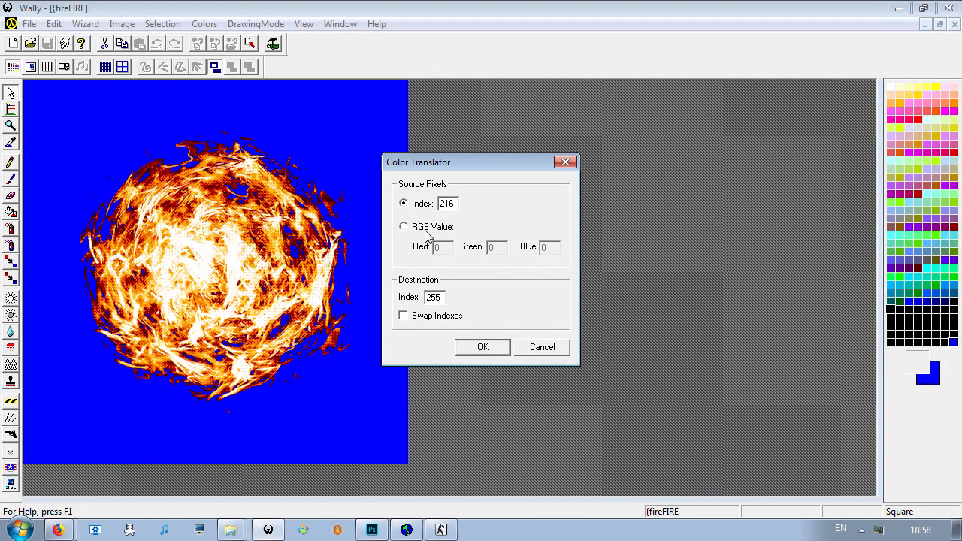
pyautogui.click(539, 351)
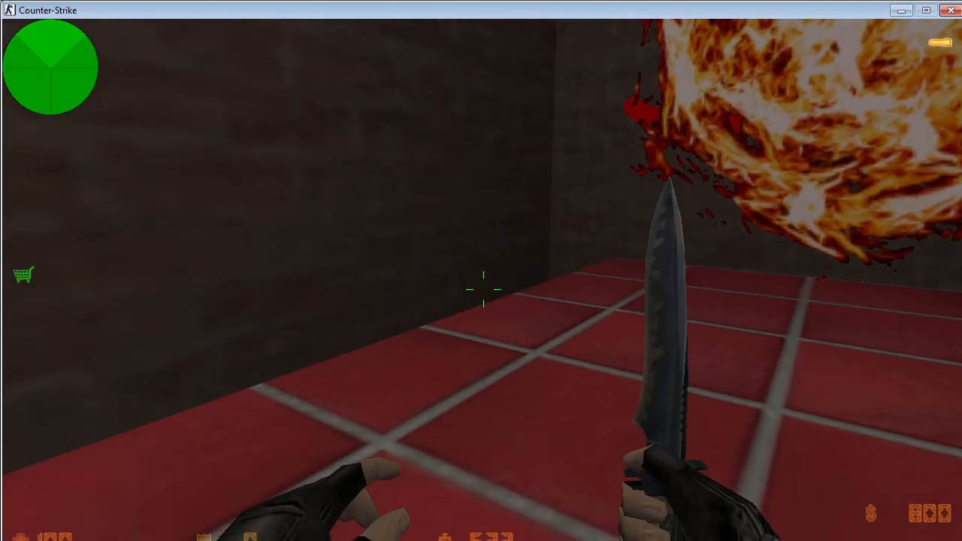
# - Go back to Counter-Strike and view the fire and S panels around the room once more
pyautogui.press('2')
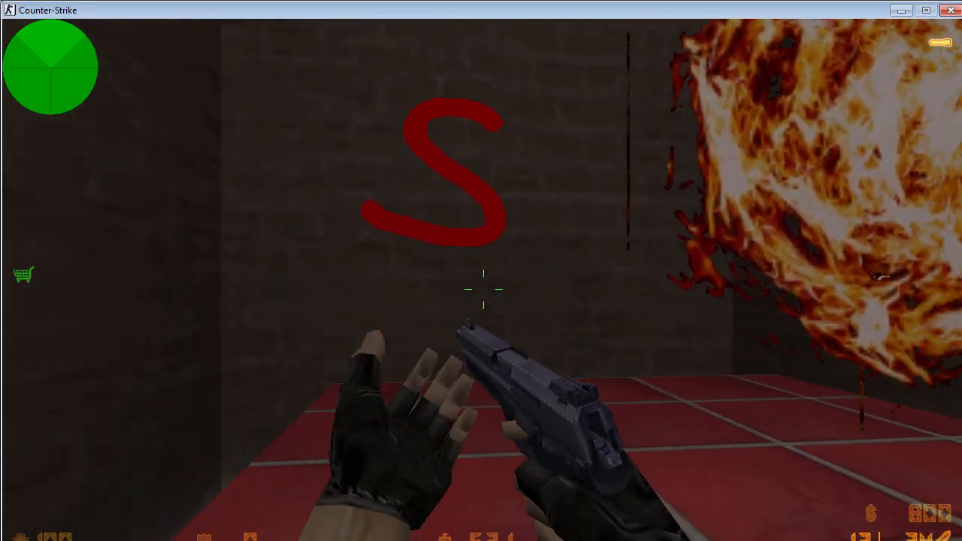
pyautogui.press('3')
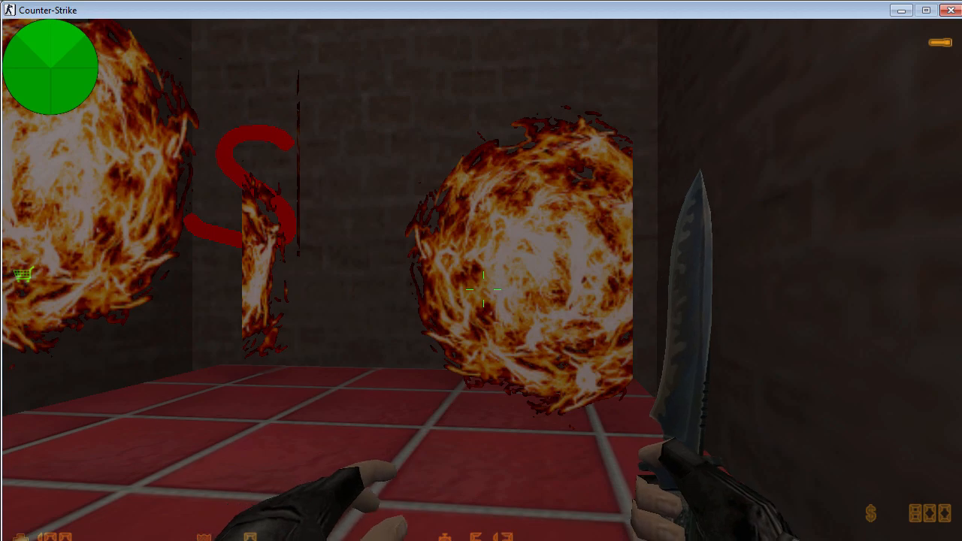
# - Equip the pistol and view the fire and S panels from farther back in the room
pyautogui.click(483, 290)
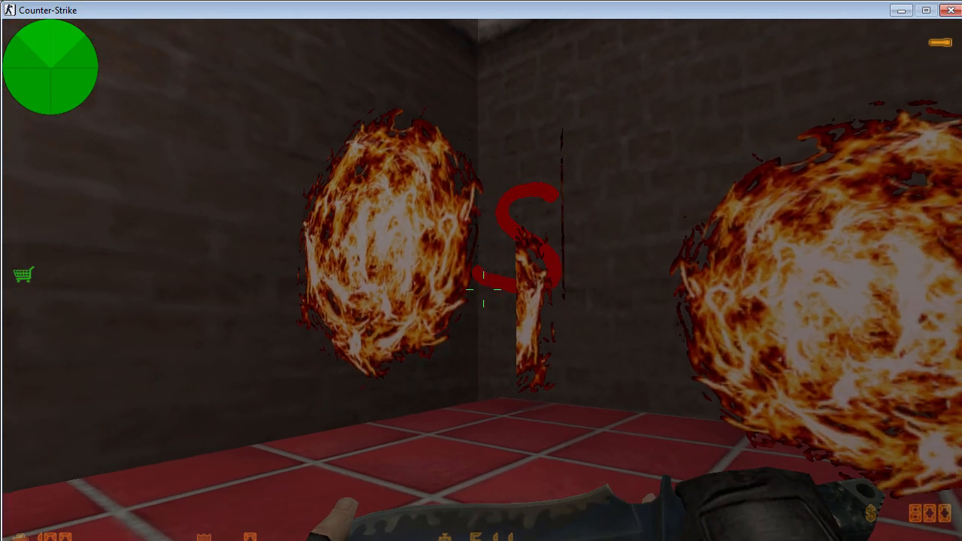
pyautogui.press('2')
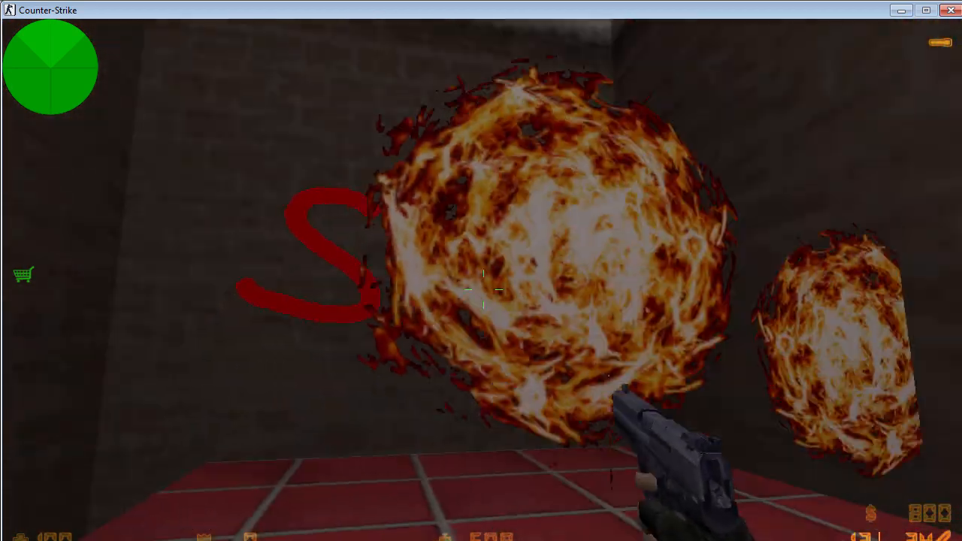
pyautogui.press('s')
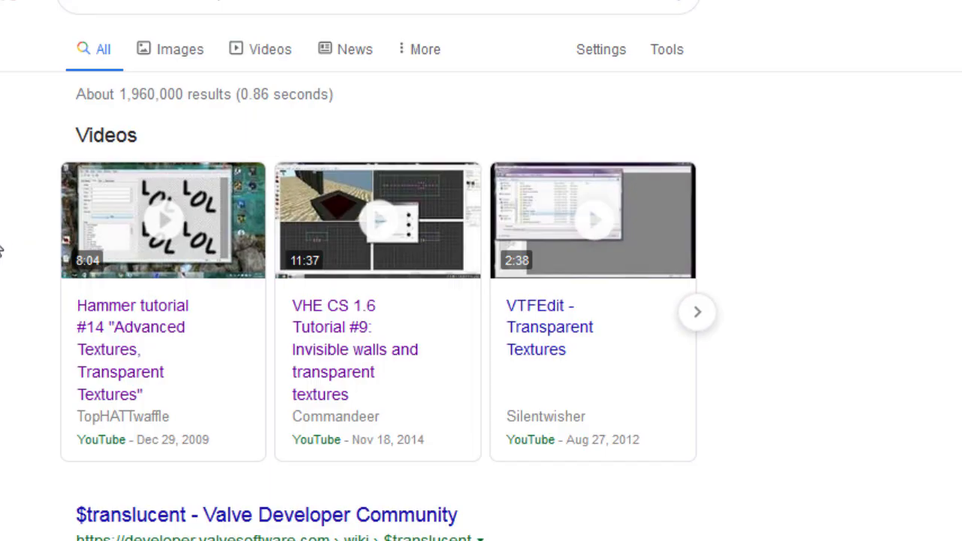
# - Switch to the browser and open the GameBanana tutorial on making "Transparent Textures" the easy way from the search results
pyautogui.scroll(-3, 23, 263)
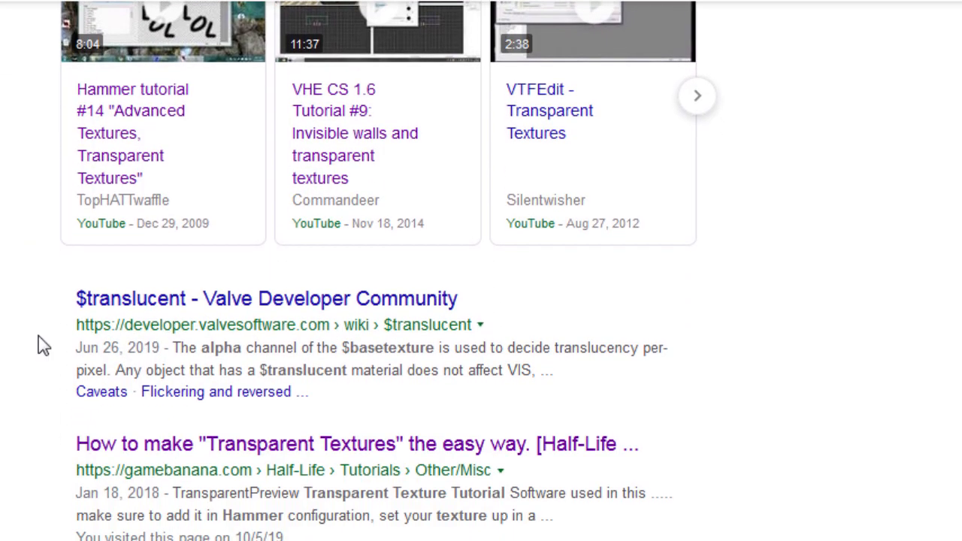
pyautogui.scroll(3, 113, 210)
pyautogui.scroll(-4, 210, 248)
pyautogui.scroll(-3, 189, 344)
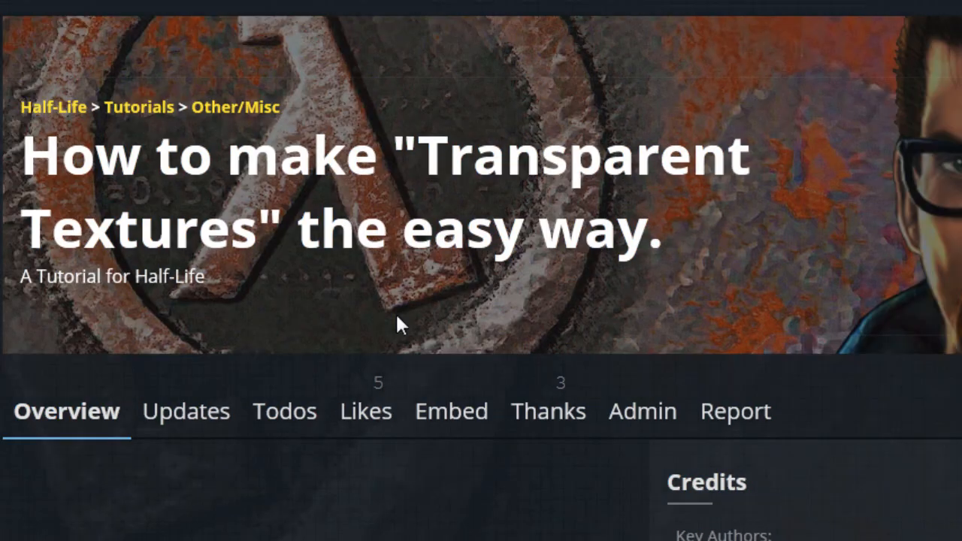
pyautogui.scroll(-6, 376, 290)
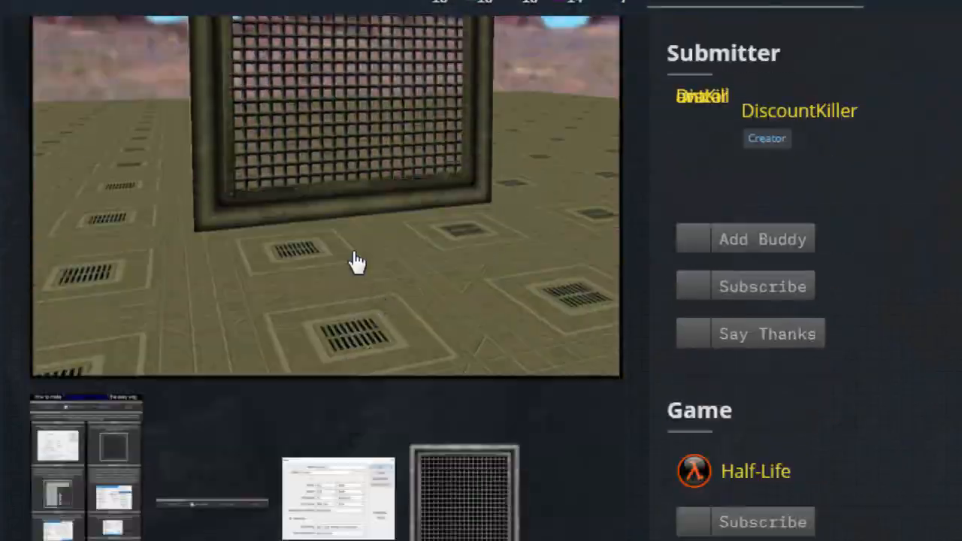
# - Read the tutorial's introduction, required software and early Photoshop steps on new image settings and Indexed Color mode
pyautogui.scroll(4, 338, 248)
pyautogui.scroll(-3, 327, 211)
pyautogui.scroll(-10, 328, 189)
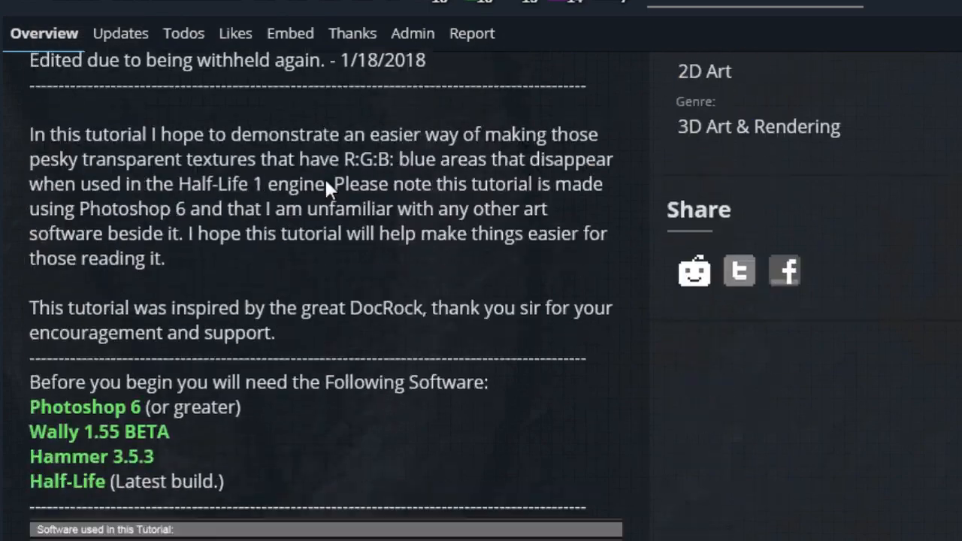
pyautogui.scroll(-12, 328, 192)
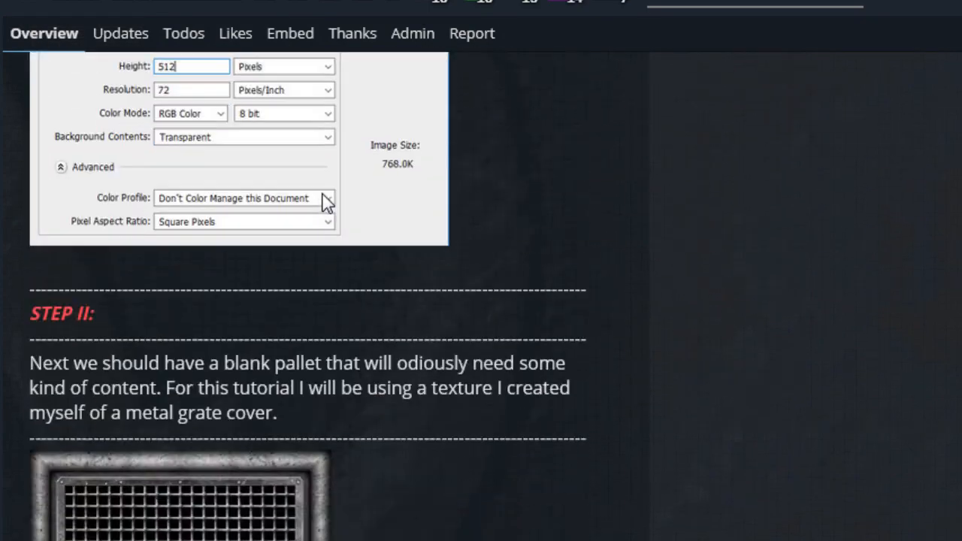
pyautogui.scroll(8, 319, 205)
pyautogui.scroll(-16, 301, 215)
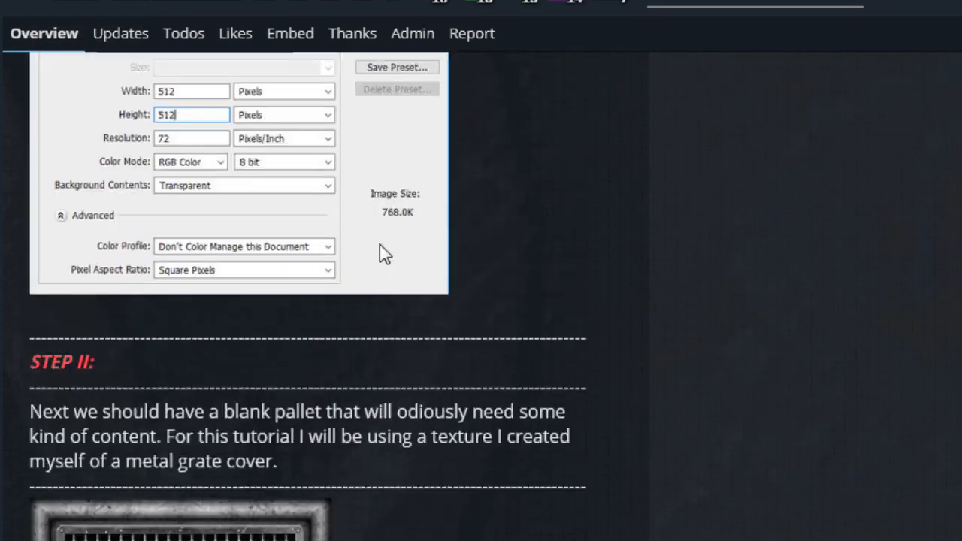
pyautogui.scroll(3, 331, 216)
pyautogui.scroll(-9, 248, 241)
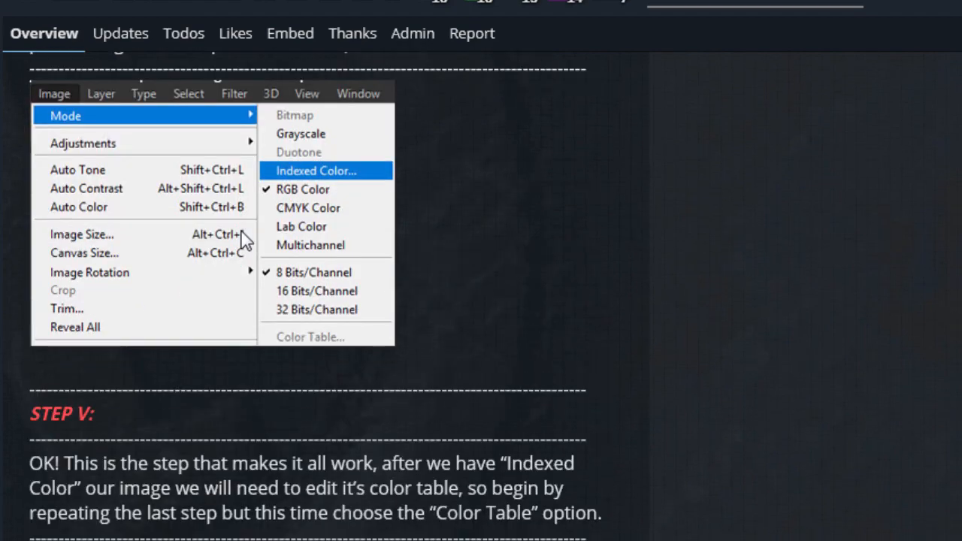
# - Read the tutorial's remaining steps on the blue color table entry, saving as .bmp and naming the texture with { in Wally
pyautogui.scroll(-15, 340, 248)
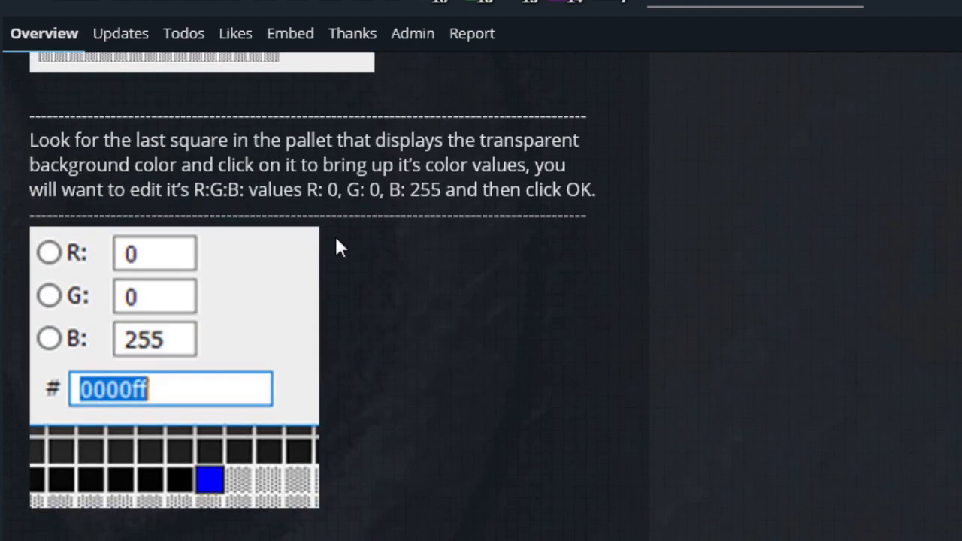
pyautogui.scroll(-6, 335, 245)
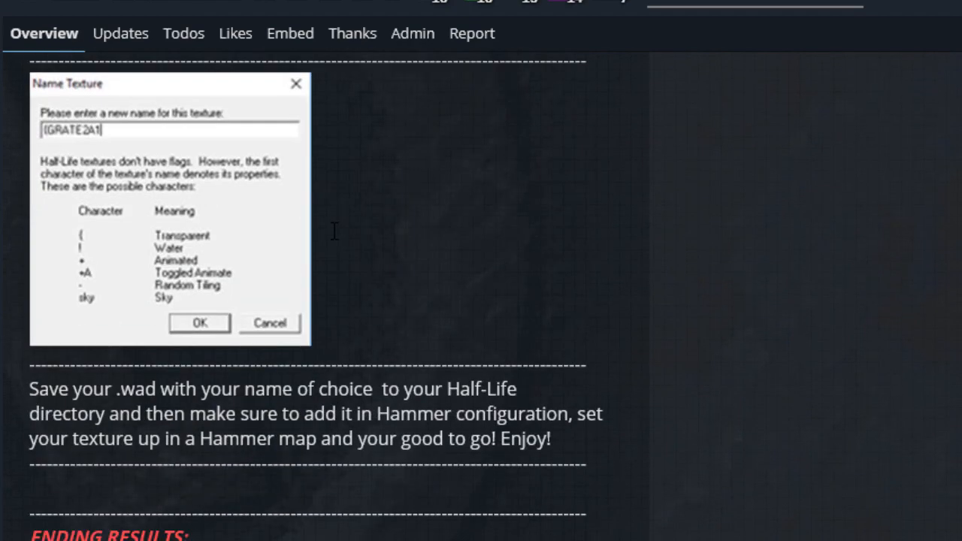
pyautogui.scroll(-5, 328, 236)
pyautogui.scroll(14, 324, 255)
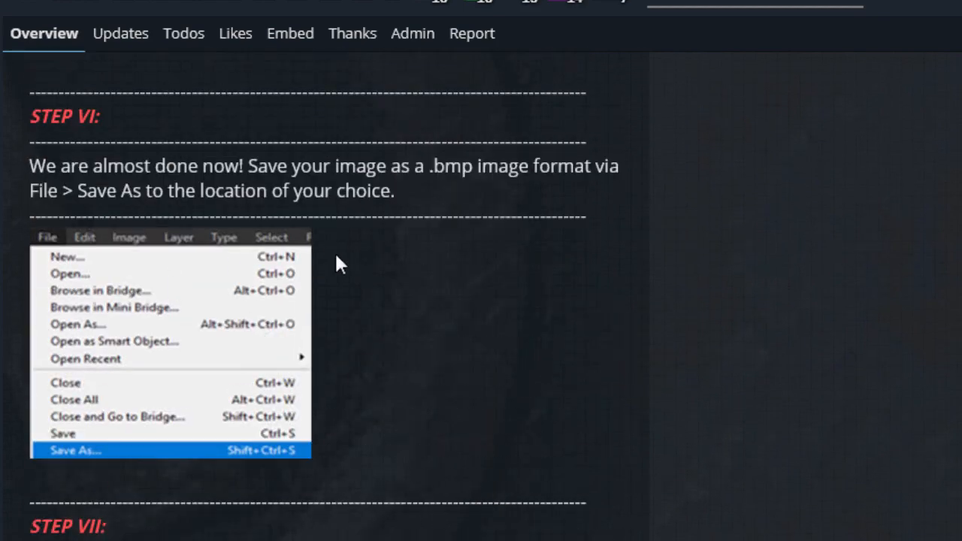
pyautogui.scroll(-10, 338, 263)
pyautogui.scroll(3, 175, 261)
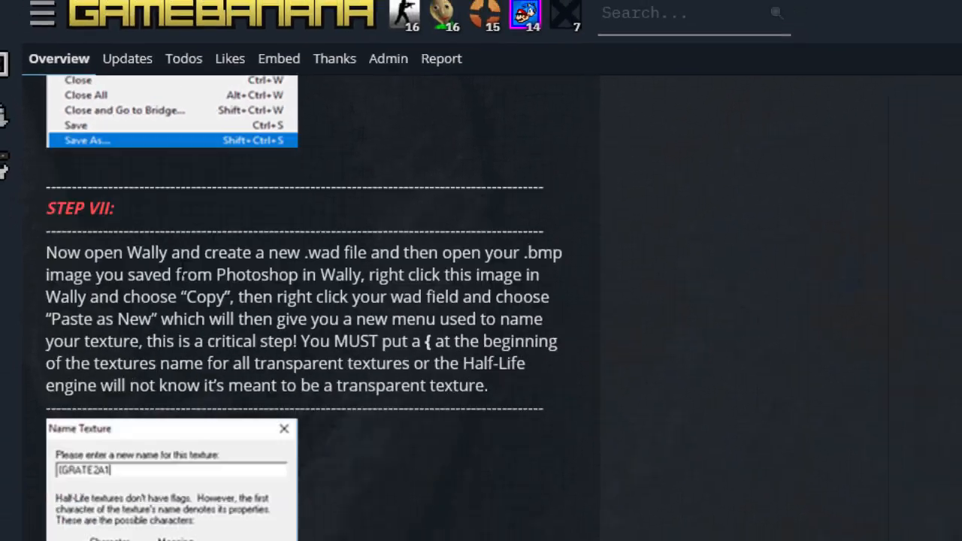
pyautogui.scroll(-8, 215, 305)
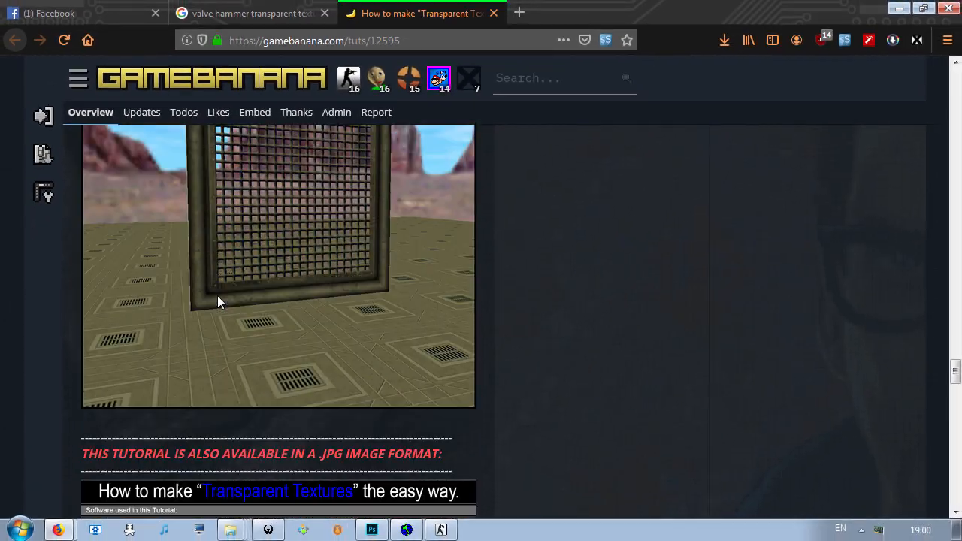
pyautogui.scroll(4, 215, 284)
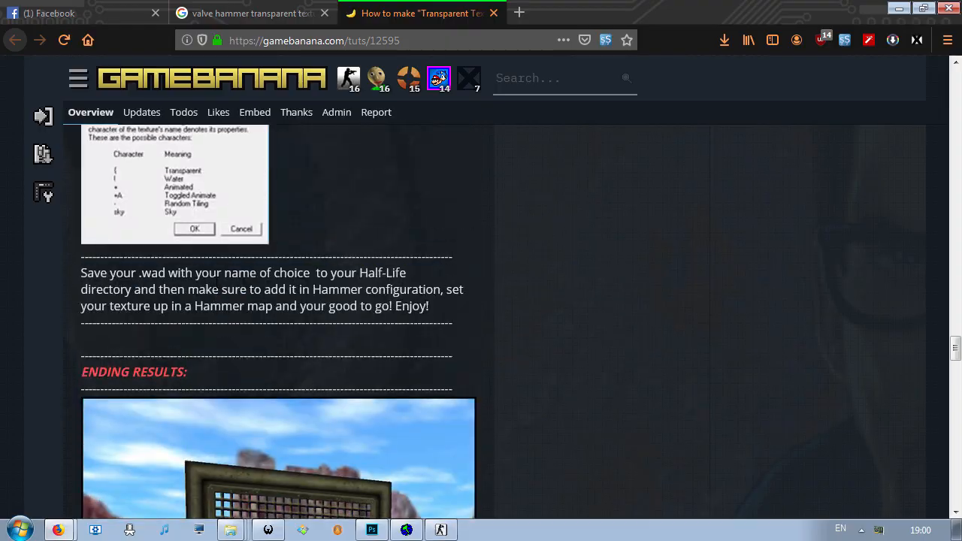
pyautogui.scroll(-4, 219, 285)
pyautogui.scroll(16, 219, 285)
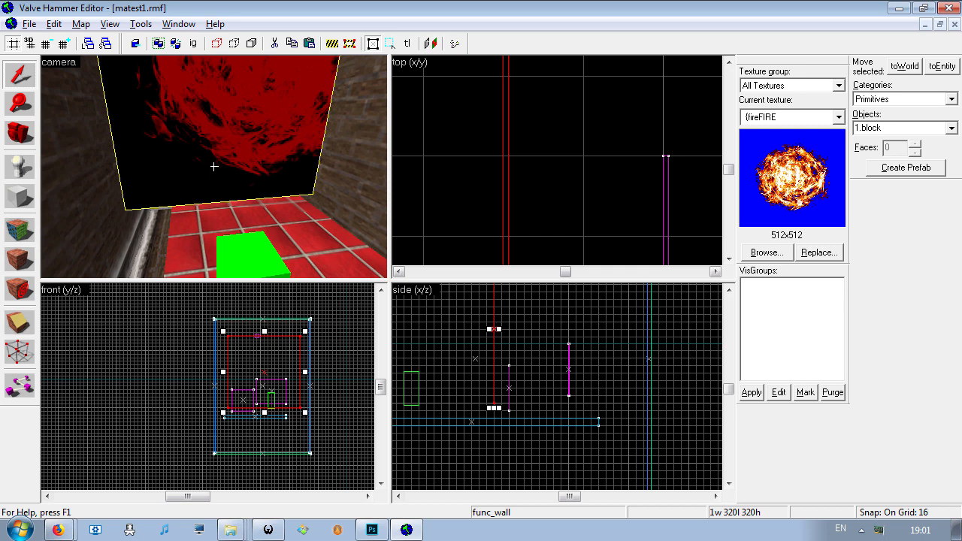
# - Switch to Photoshop and view the testS.bmp image at 100% zoom
pyautogui.press('z')
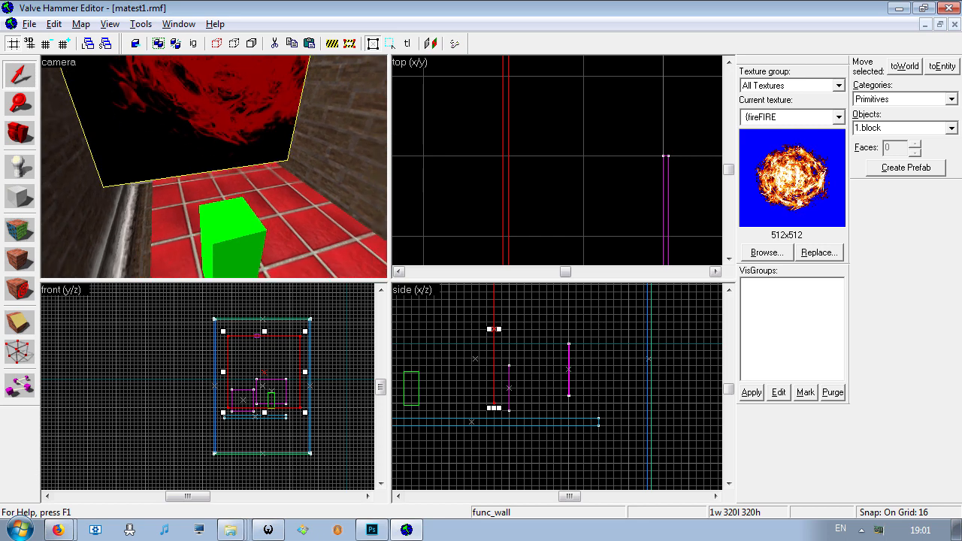
pyautogui.click(378, 531)
pyautogui.hotkey('ctrl', 'Tab')
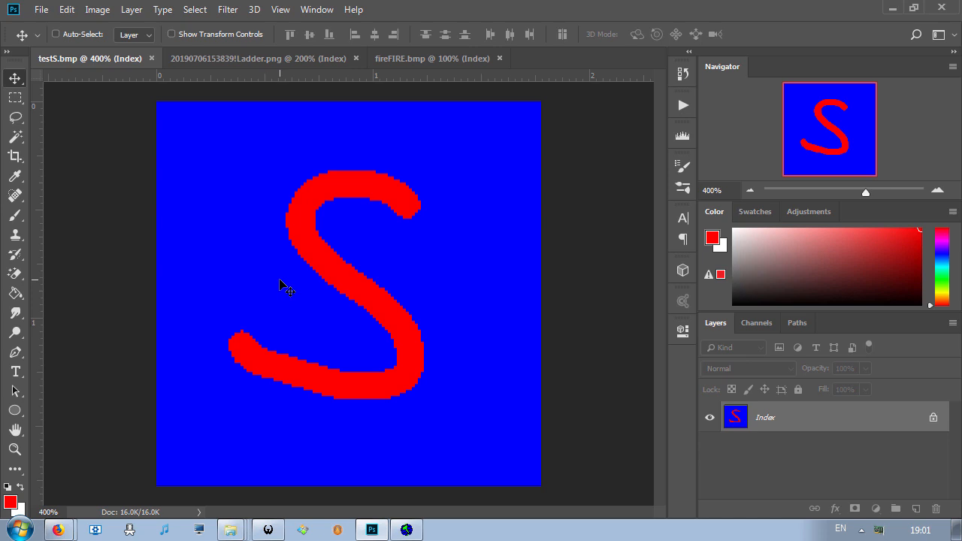
pyautogui.hotkey('ctrl', '-')
pyautogui.hotkey('ctrl', '-')
pyautogui.hotkey('ctrl', '-')
pyautogui.hotkey('ctrl', '-')
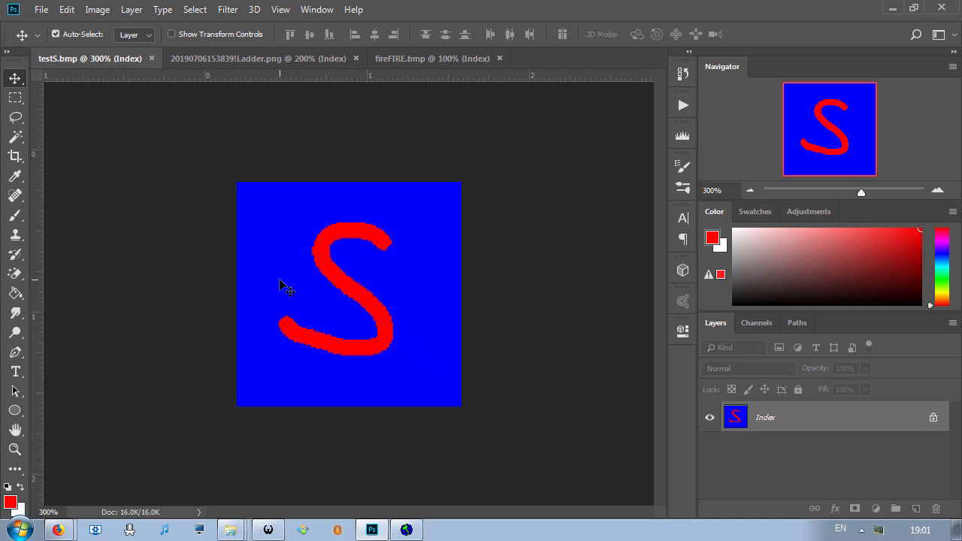
pyautogui.hotkey('ctrl', '+')
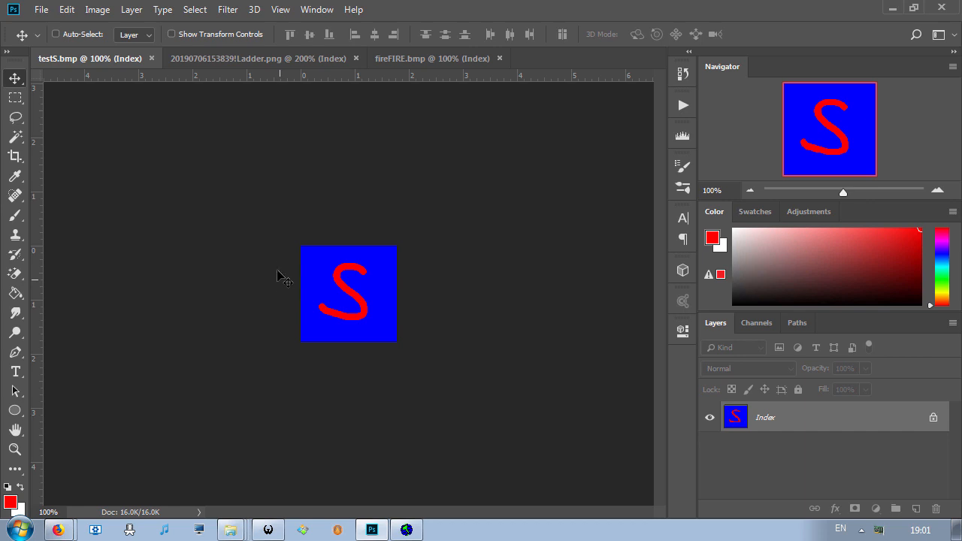
pyautogui.rightClick(271, 262)
pyautogui.click(284, 218)
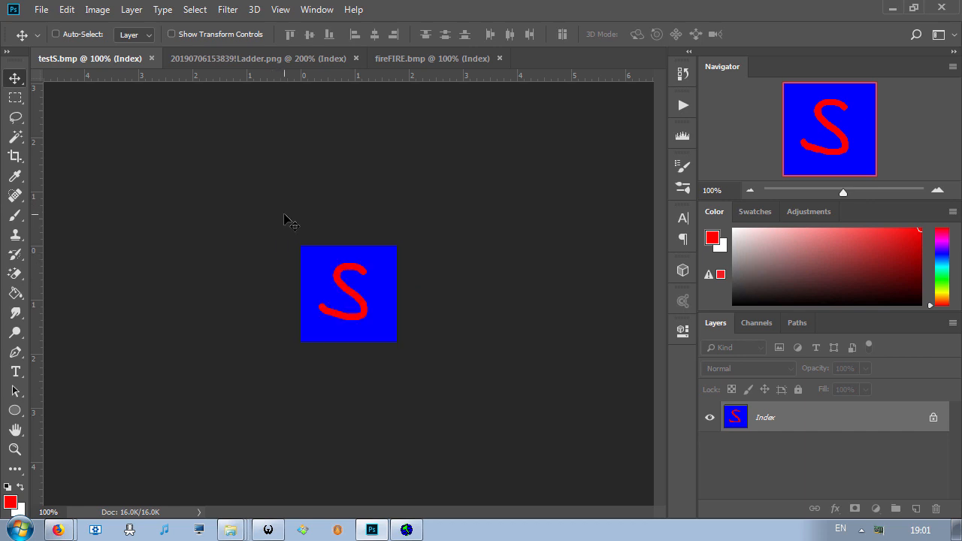